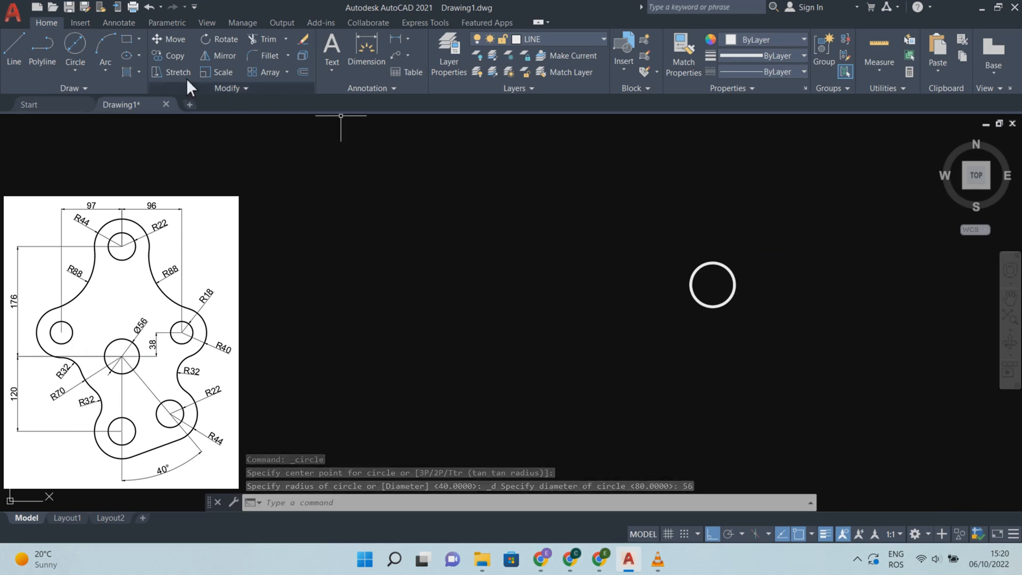
- Draw a circle of radius 22 concentric with the existing 56-diameter circle
{"action": "left_click", "coordinate": [71, 65]}
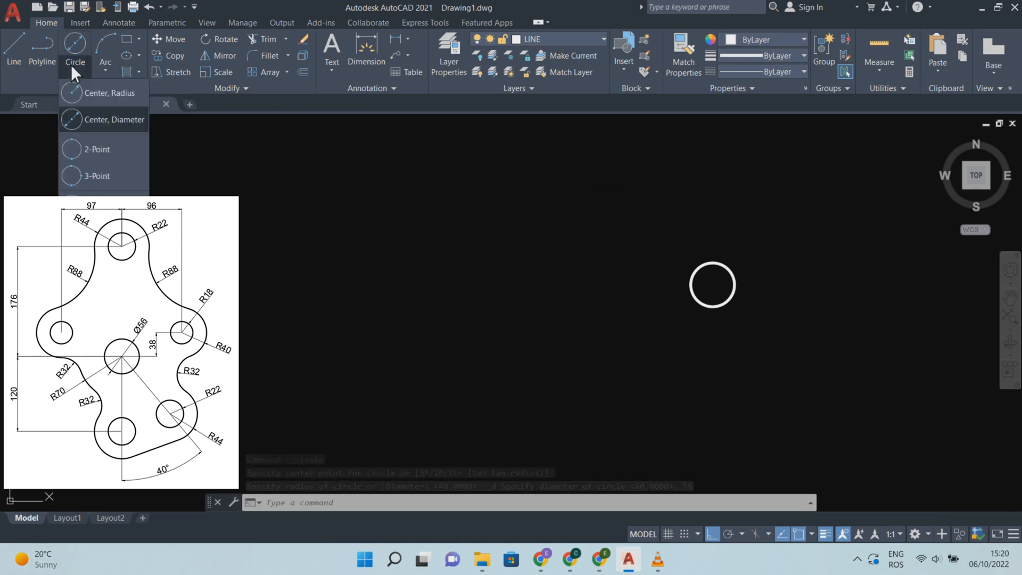
{"action": "left_click", "coordinate": [133, 94]}
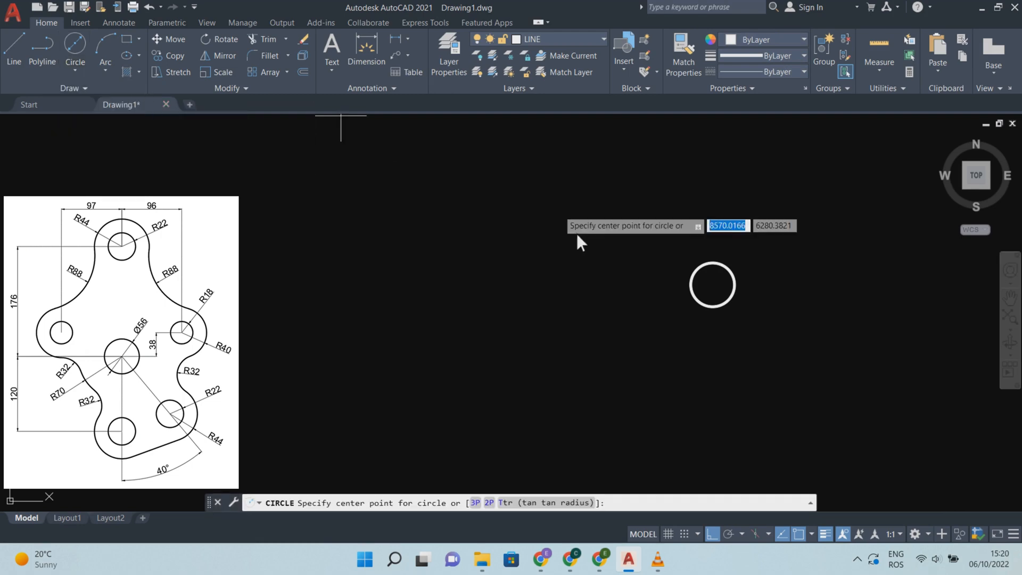
{"action": "left_click", "coordinate": [712, 285]}
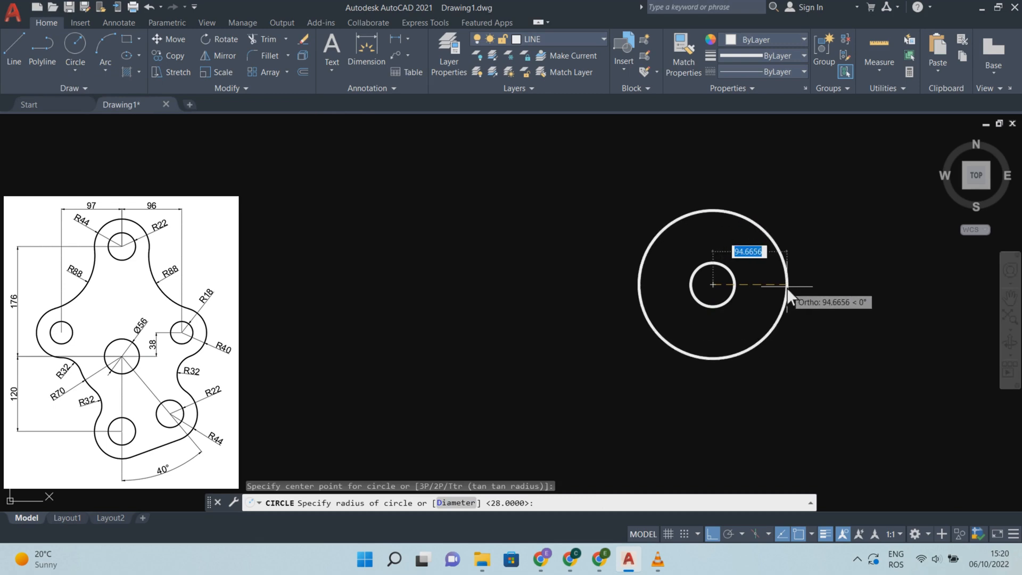
{"action": "type", "text": "22"}
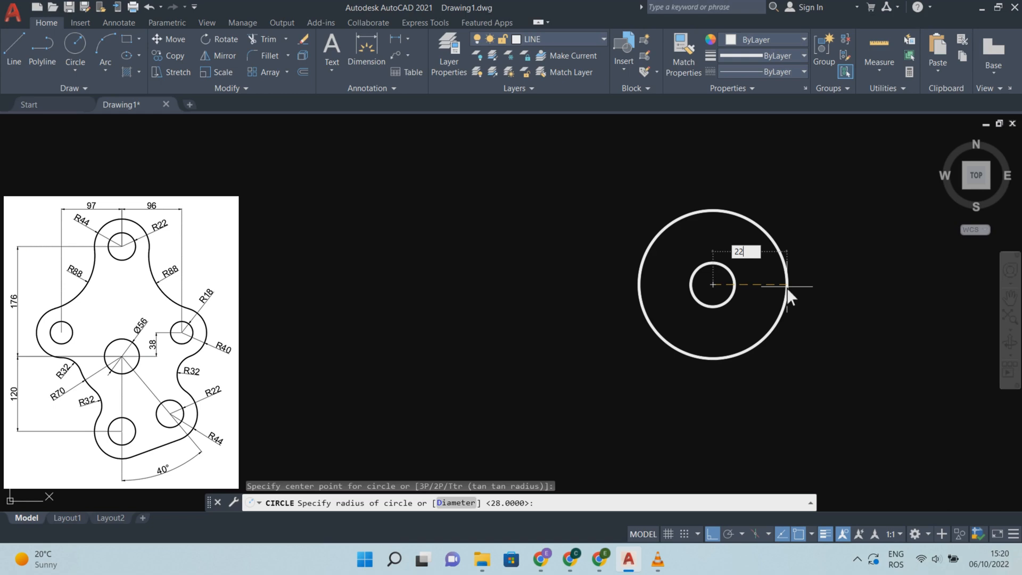
{"action": "key", "text": "Return"}
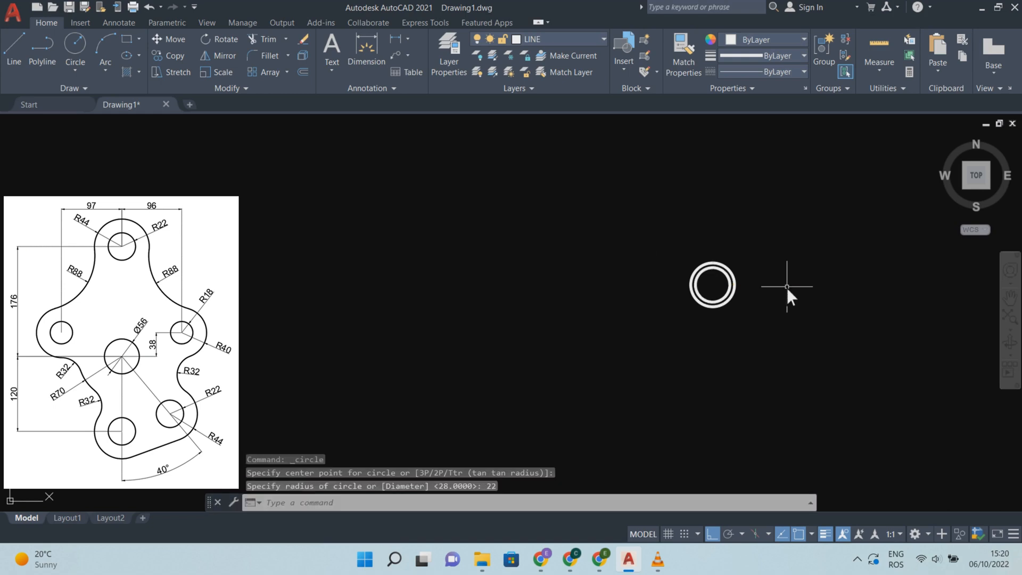
- Move the radius 22 circle 176 straight up from the centre of the large circle
{"action": "left_click", "coordinate": [728, 284]}
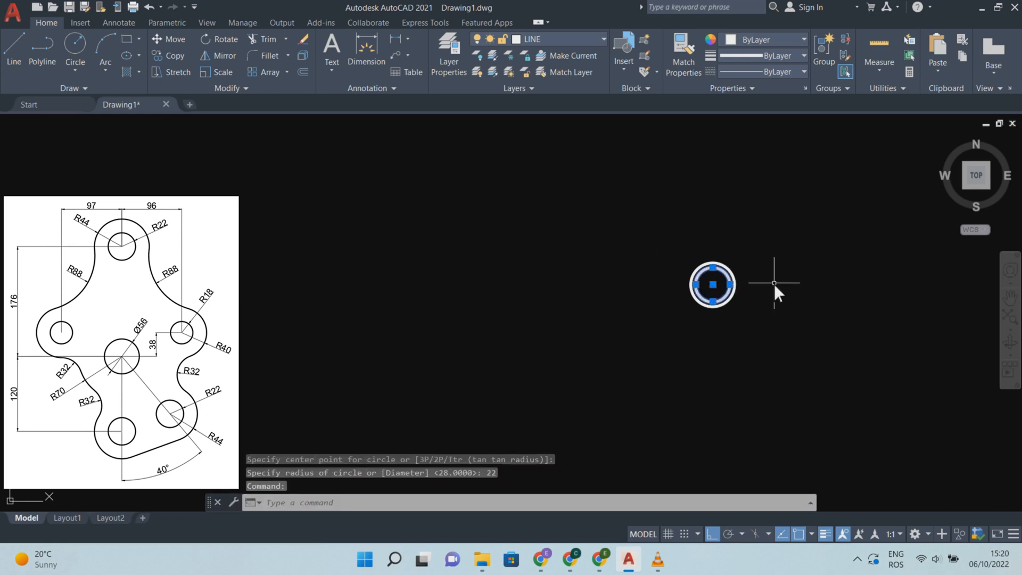
{"action": "type", "text": "M"}
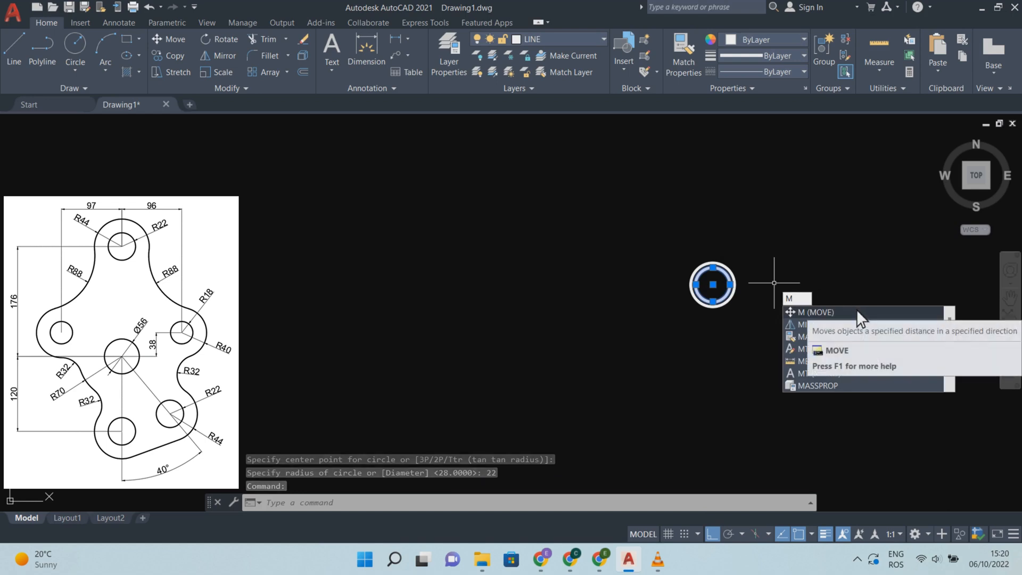
{"action": "key", "text": "Return"}
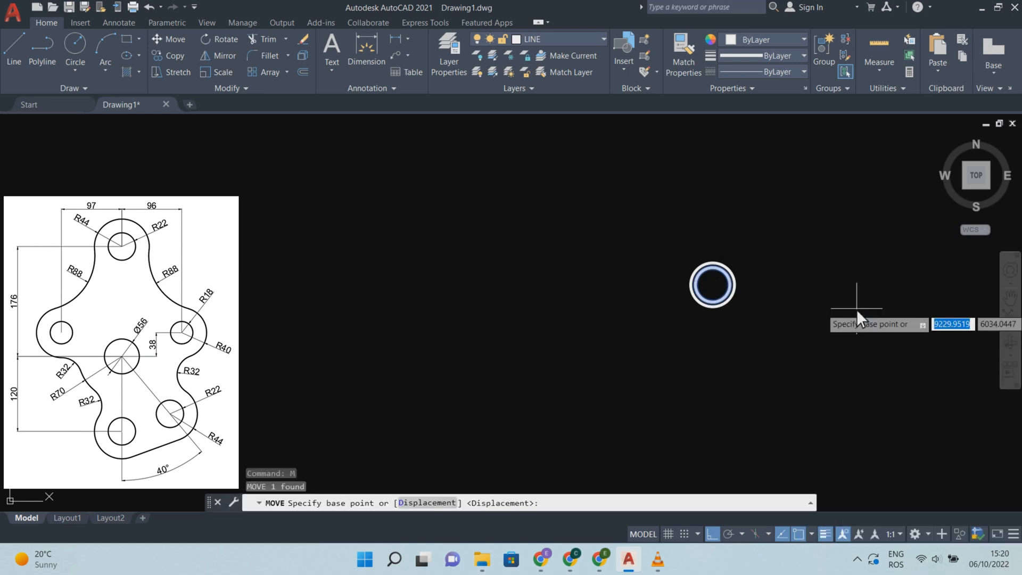
{"action": "left_click", "coordinate": [842, 302]}
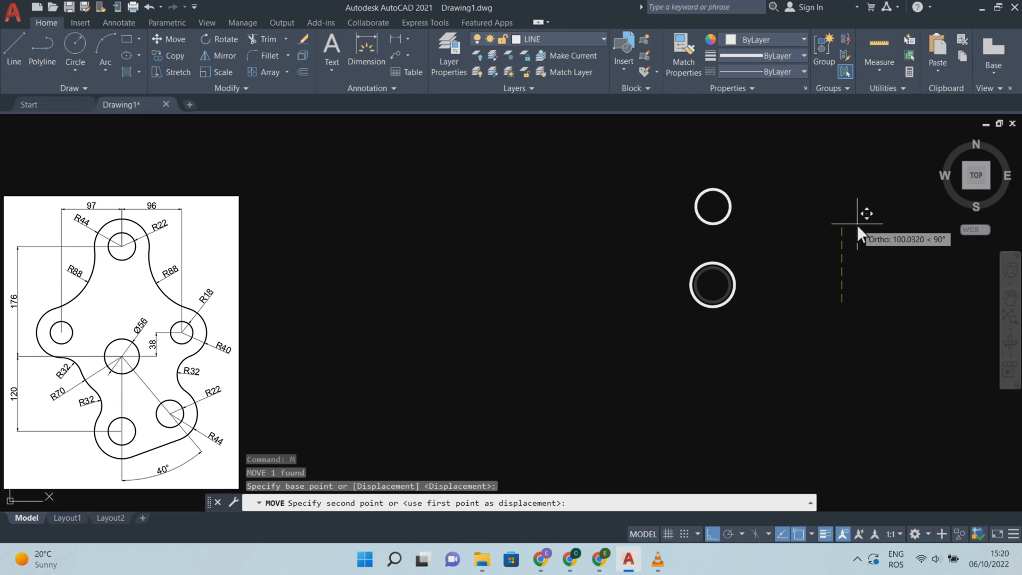
{"action": "type", "text": "176"}
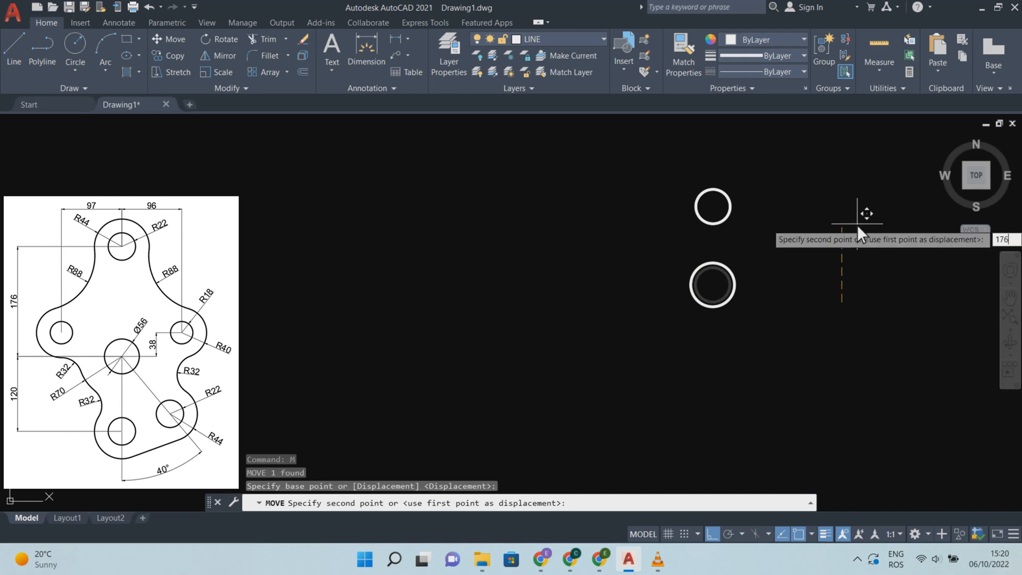
{"action": "key", "text": "Return"}
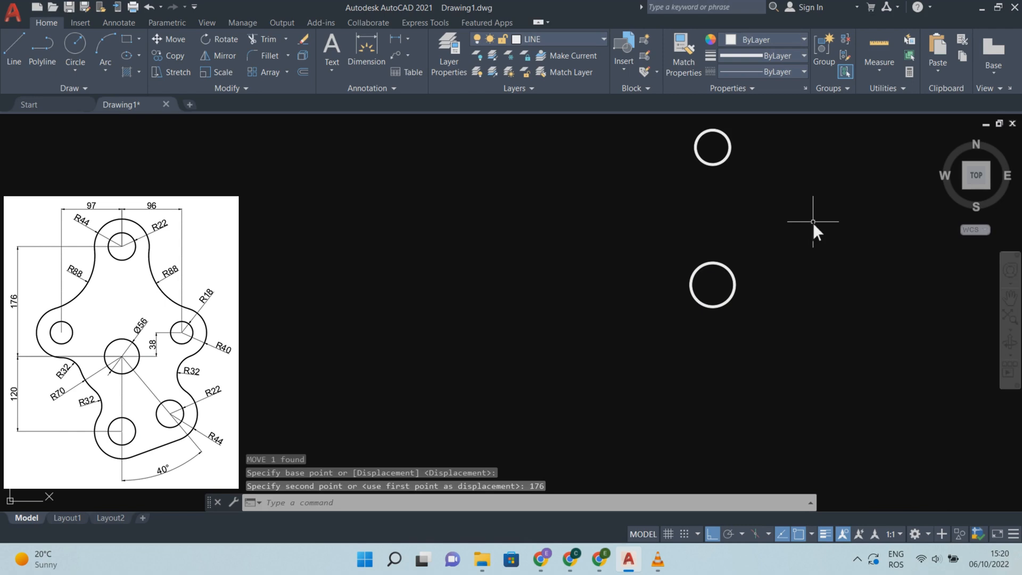
- Draw a second circle of radius 22 at the centre of the 56-diameter circle
{"action": "left_click", "coordinate": [77, 68]}
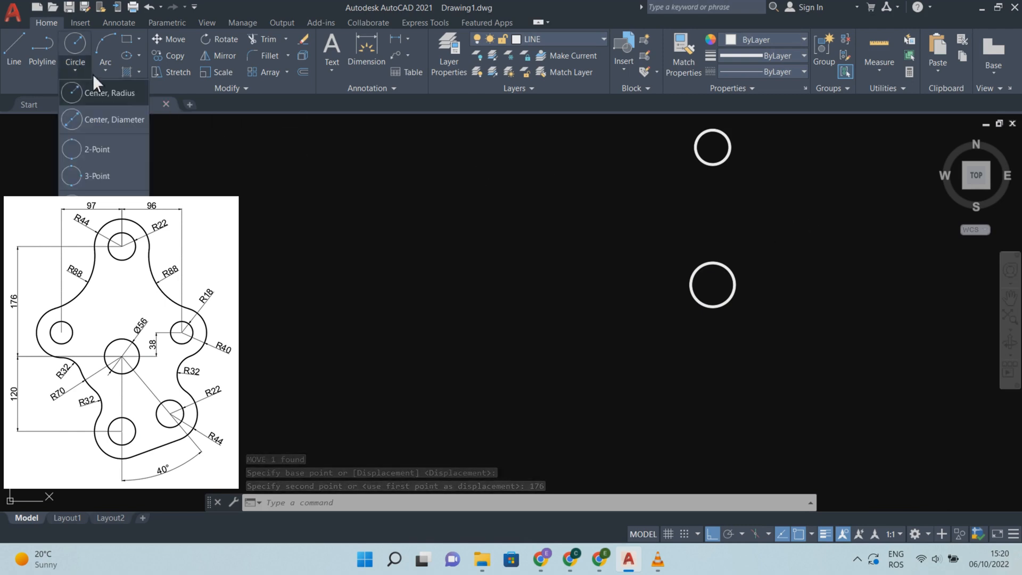
{"action": "left_click", "coordinate": [132, 97]}
{"action": "left_click", "coordinate": [712, 285]}
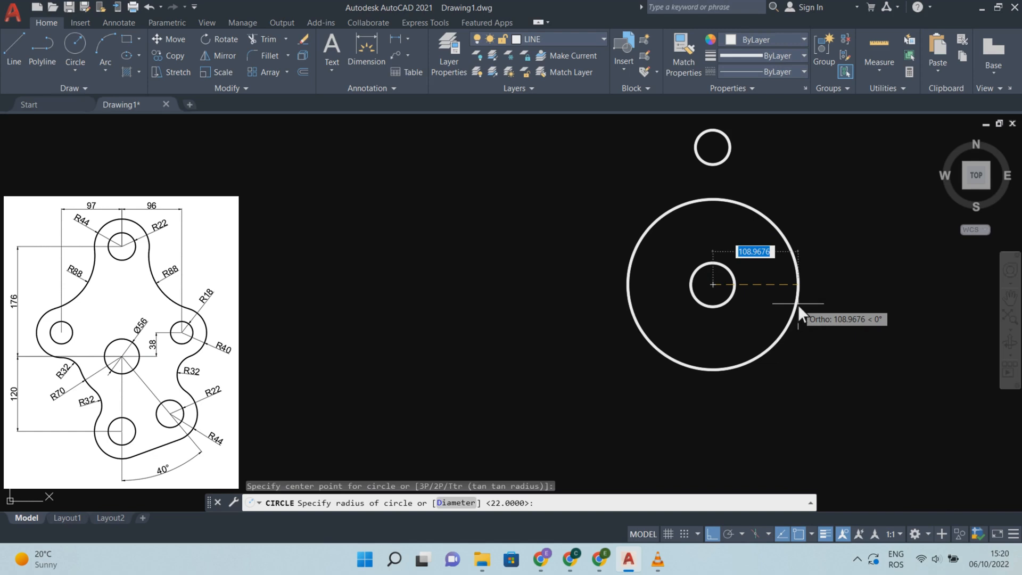
{"action": "type", "text": "22"}
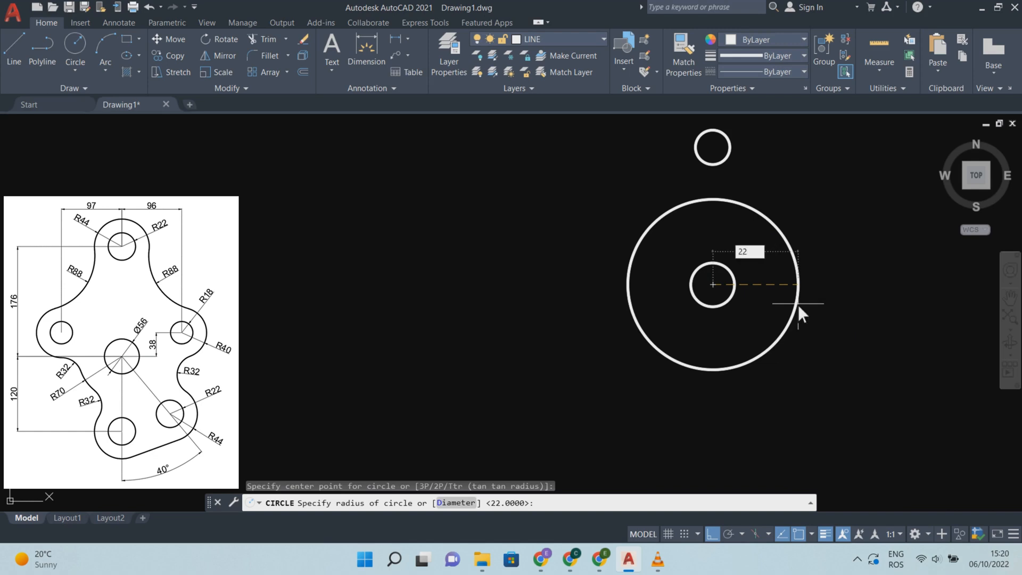
{"action": "key", "text": "Return"}
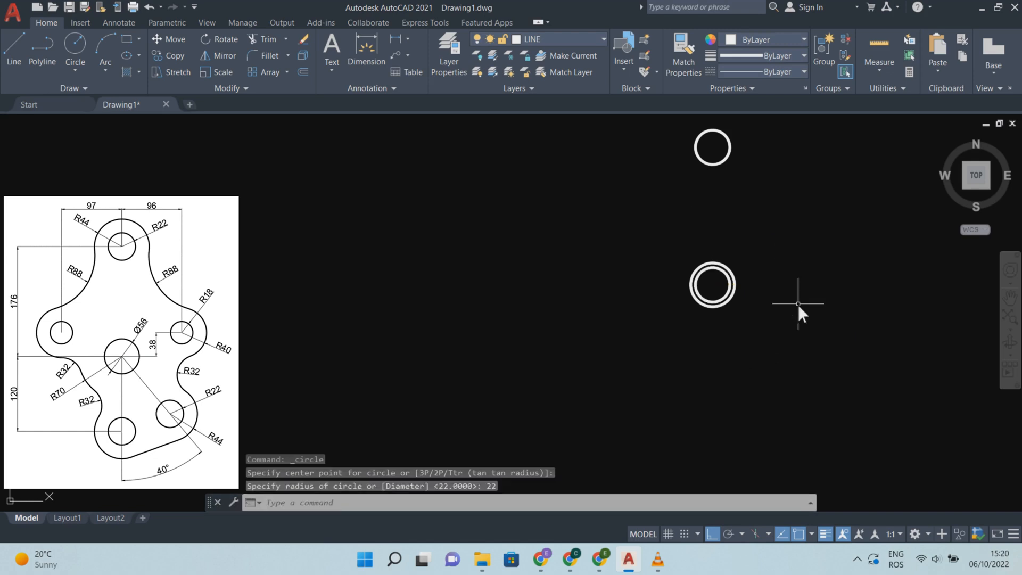
- Move the new inner radius 22 circle 120 straight down from the large circle's centre
{"action": "left_click", "coordinate": [727, 292]}
{"action": "type", "text": "M"}
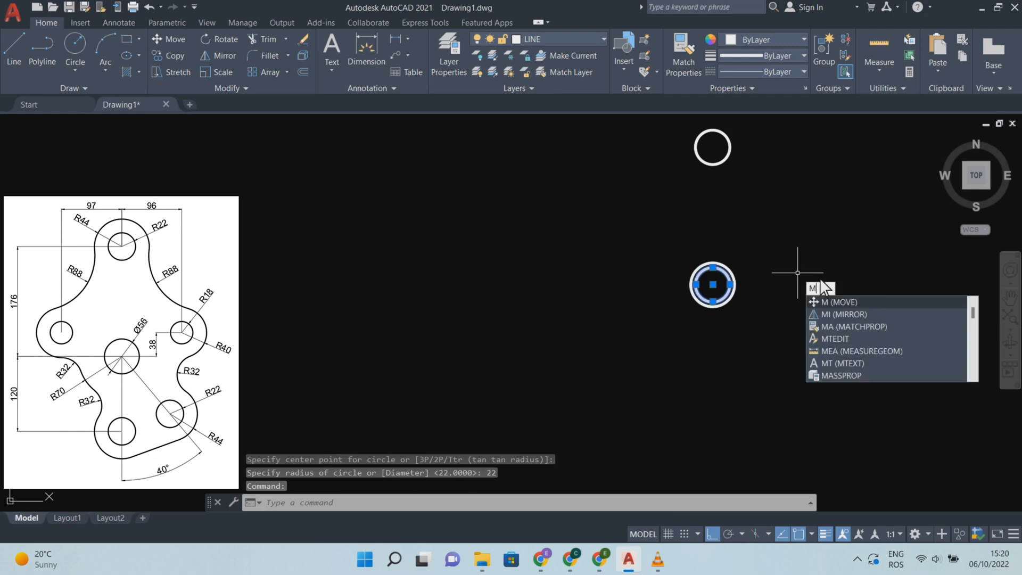
{"action": "key", "text": "Return"}
{"action": "left_click", "coordinate": [837, 270]}
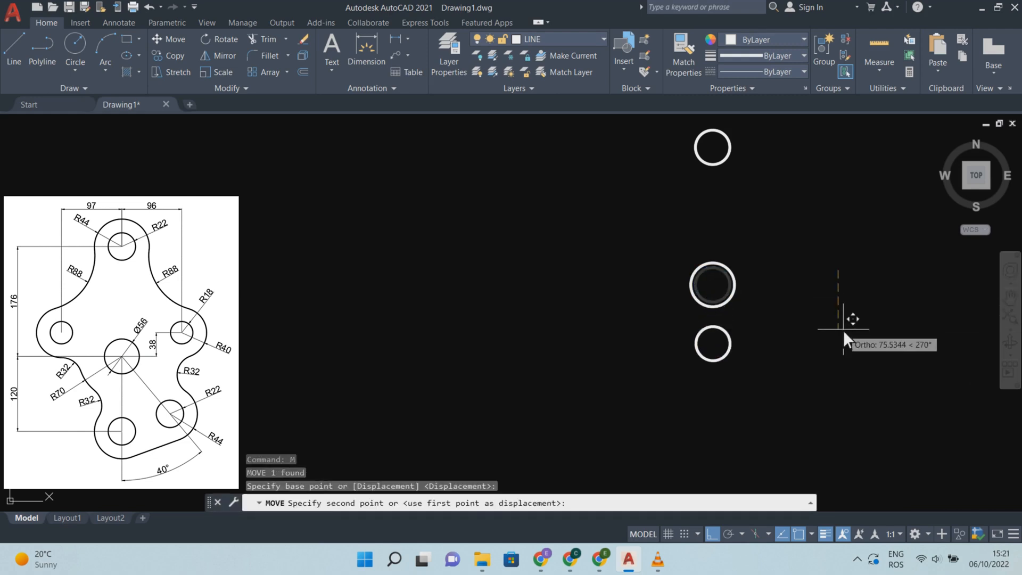
{"action": "type", "text": "120"}
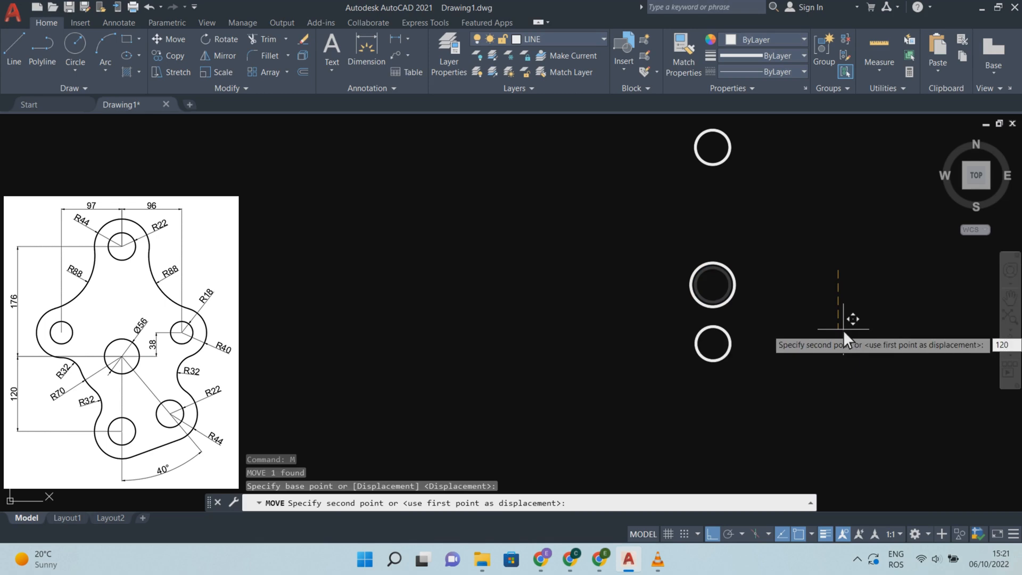
{"action": "key", "text": "Return"}
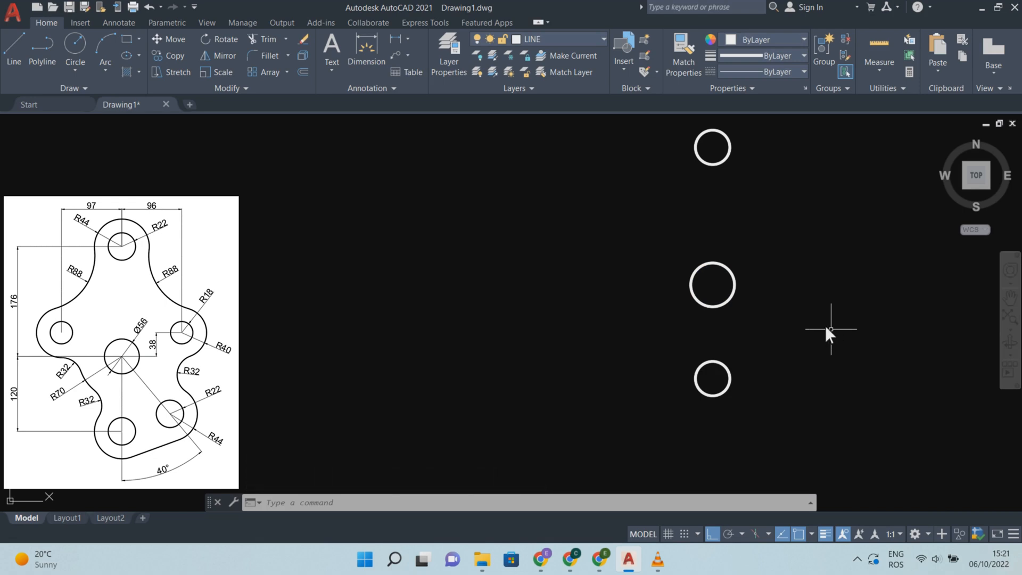
- Draw a circle of radius 18 concentric with the uppermost radius 22 circle
{"action": "middle_click_drag", "start_coordinate": [785, 201], "coordinate": [811, 236]}
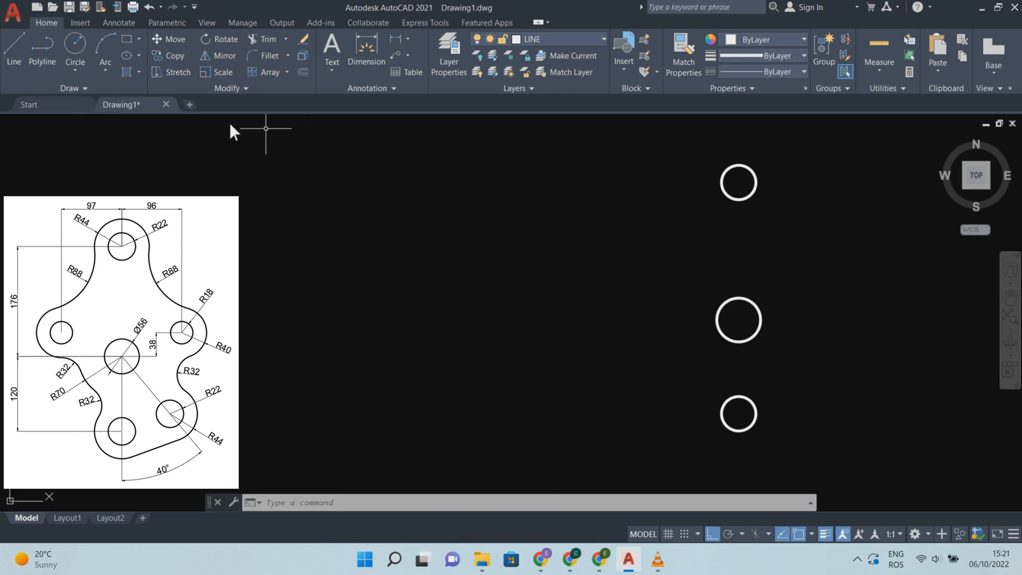
{"action": "left_click", "coordinate": [76, 46]}
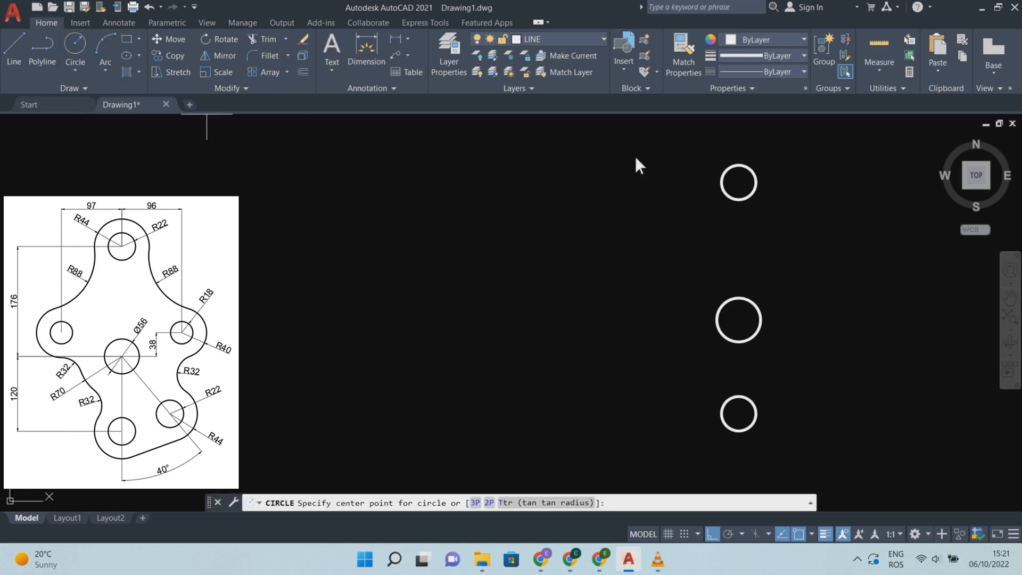
{"action": "left_click", "coordinate": [740, 182]}
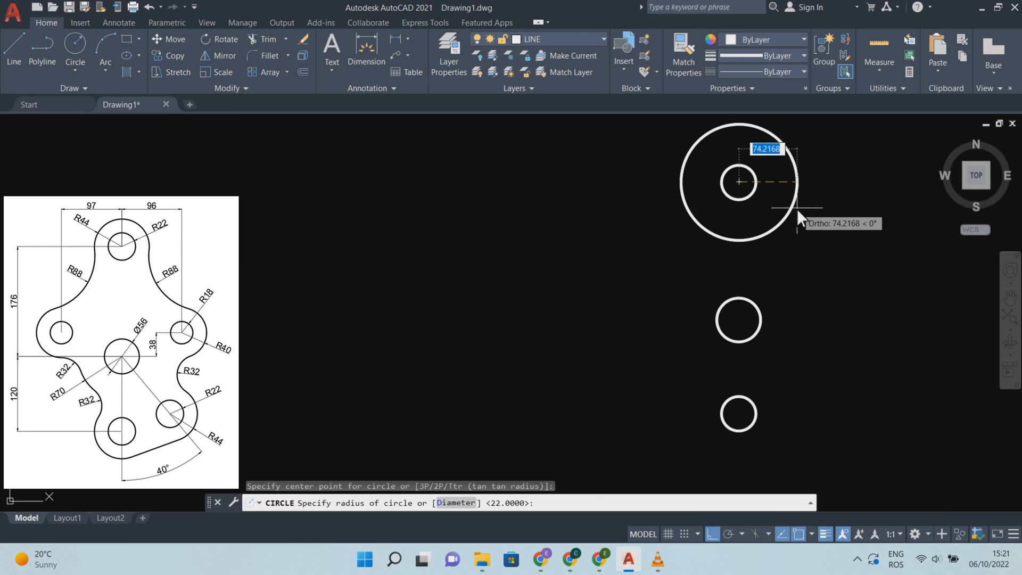
{"action": "type", "text": "18"}
{"action": "key", "text": "Return"}
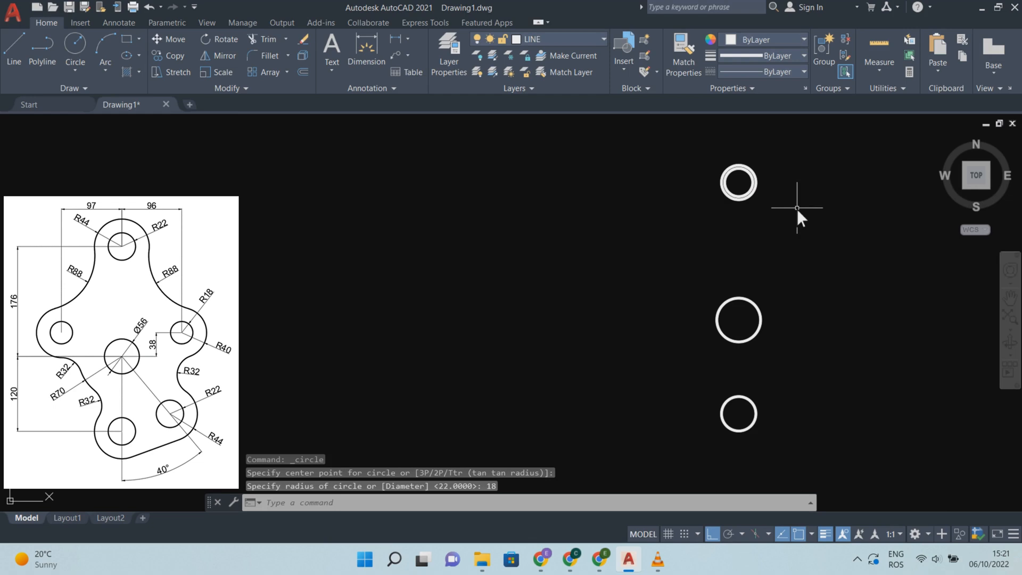
- Move the radius 18 circle 97 horizontally to the left of the uppermost circle's centre
{"action": "scroll", "coordinate": [756, 187], "scroll_direction": "up", "scroll_amount": 2}
{"action": "left_click", "coordinate": [740, 181]}
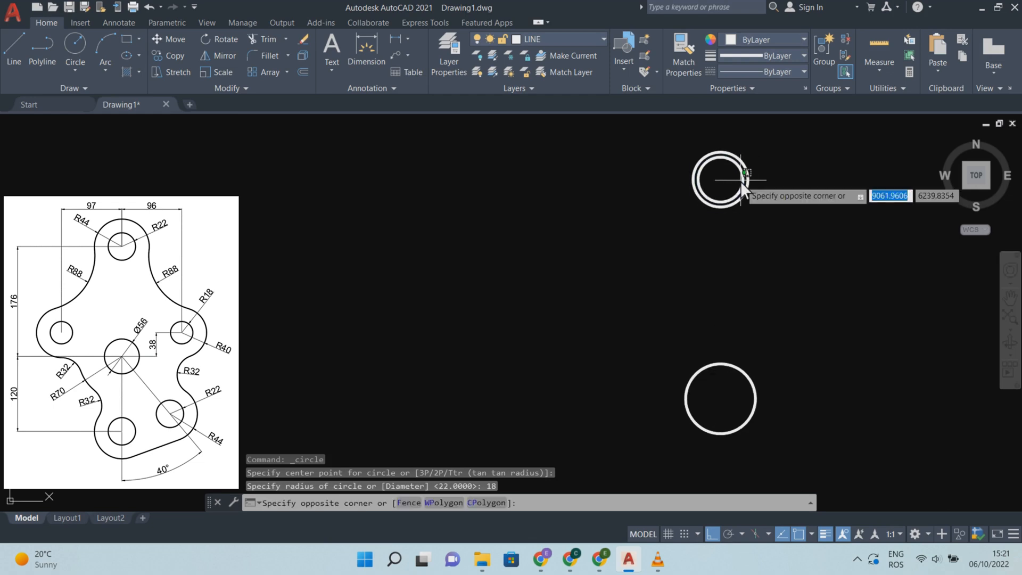
{"action": "left_click", "coordinate": [739, 182]}
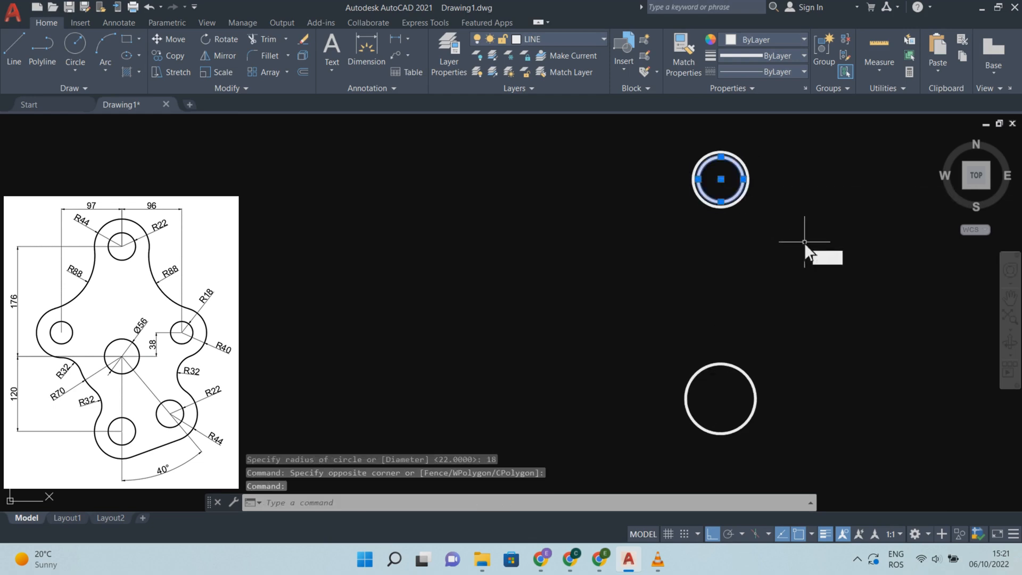
{"action": "type", "text": "M"}
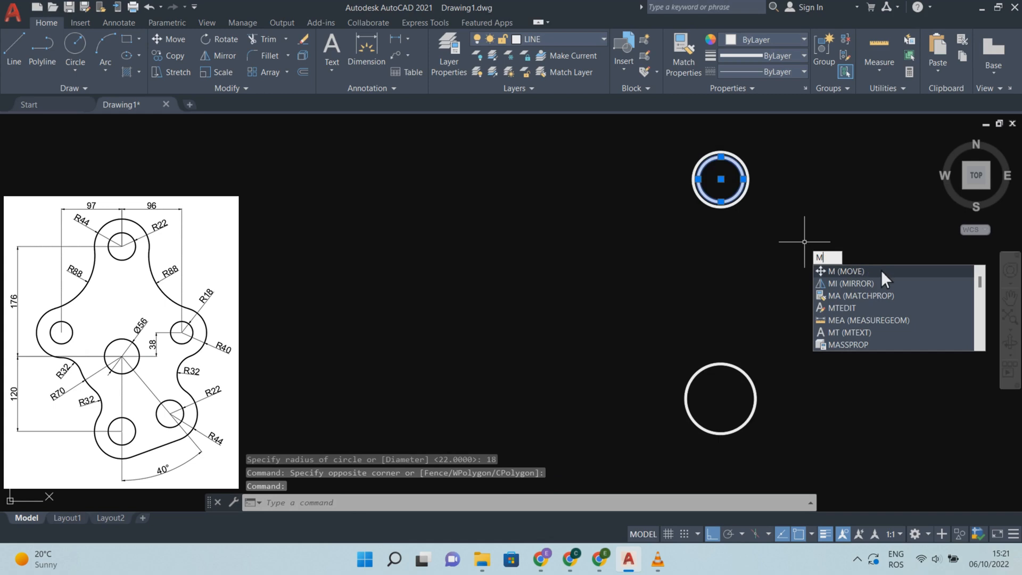
{"action": "key", "text": "Return"}
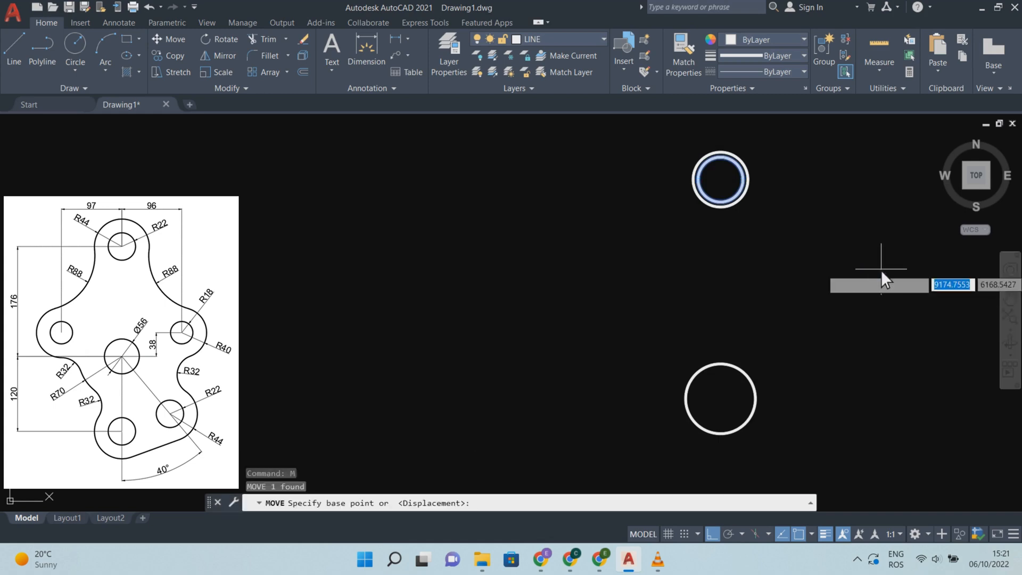
{"action": "left_click", "coordinate": [881, 269]}
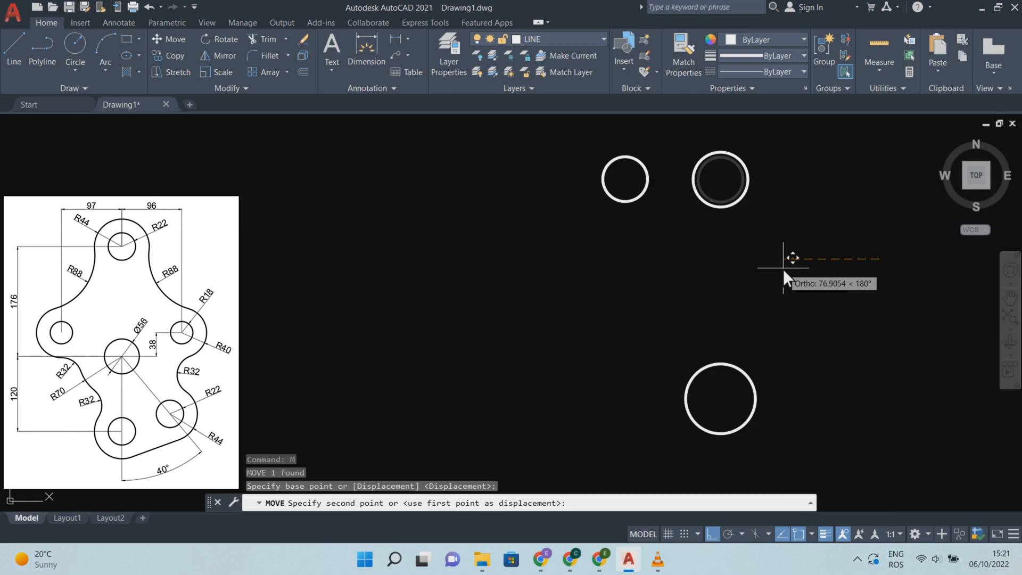
{"action": "type", "text": "97"}
{"action": "key", "text": "Return"}
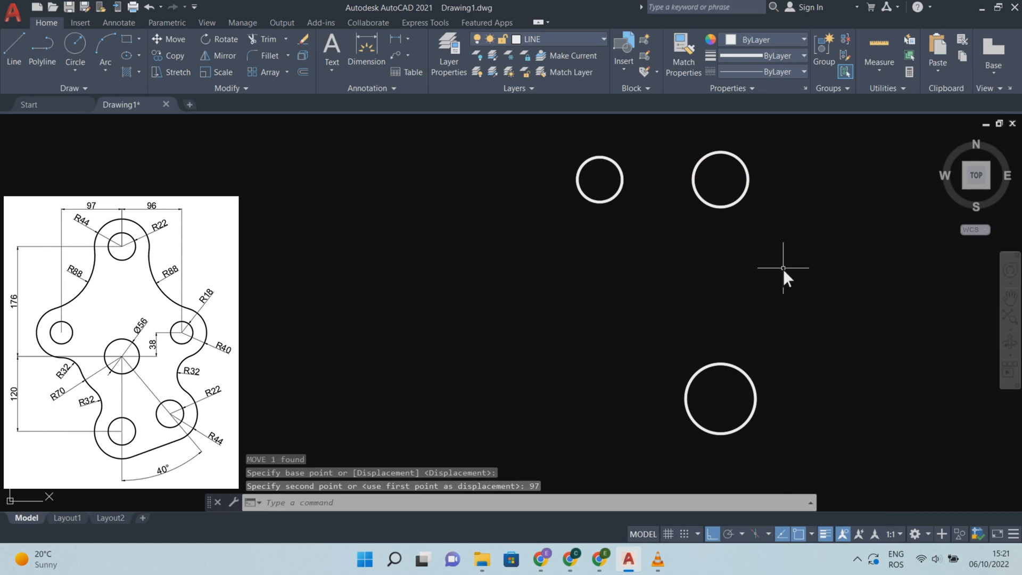
- Move the radius 18 circle 138 straight down to the height of the reference part's left hole
{"action": "left_click", "coordinate": [626, 216]}
{"action": "left_click", "coordinate": [606, 192]}
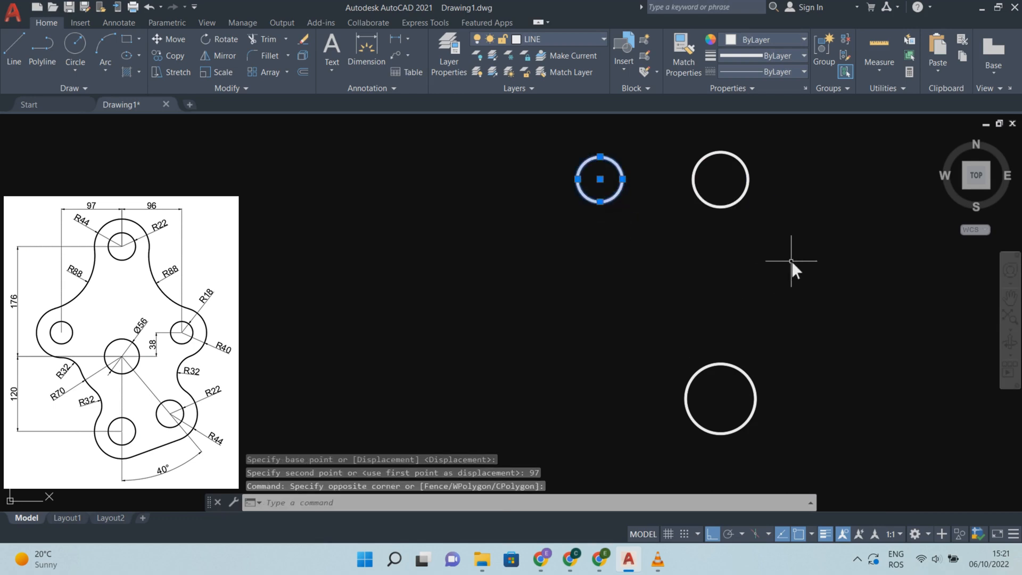
{"action": "type", "text": "M"}
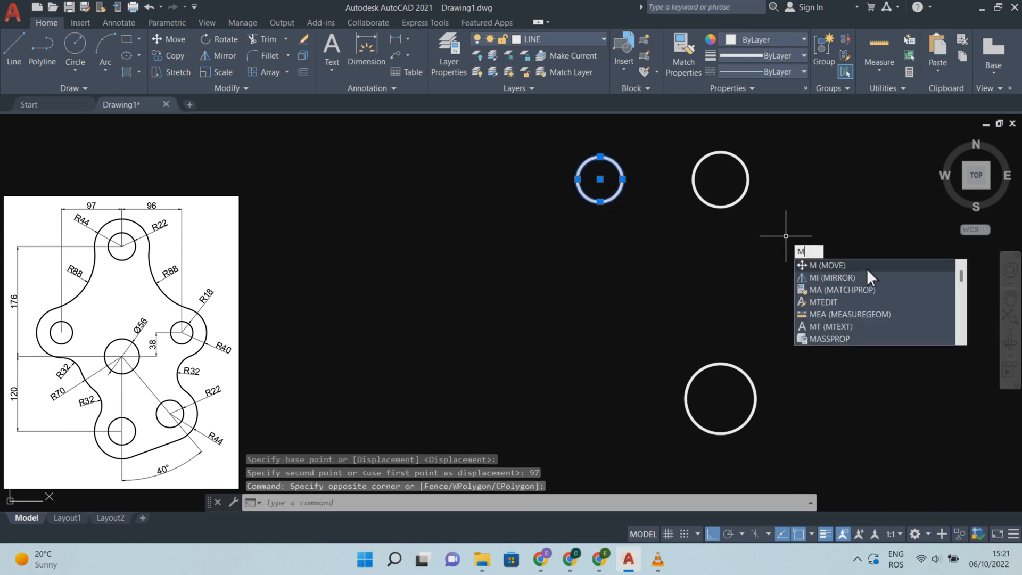
{"action": "key", "text": "Return"}
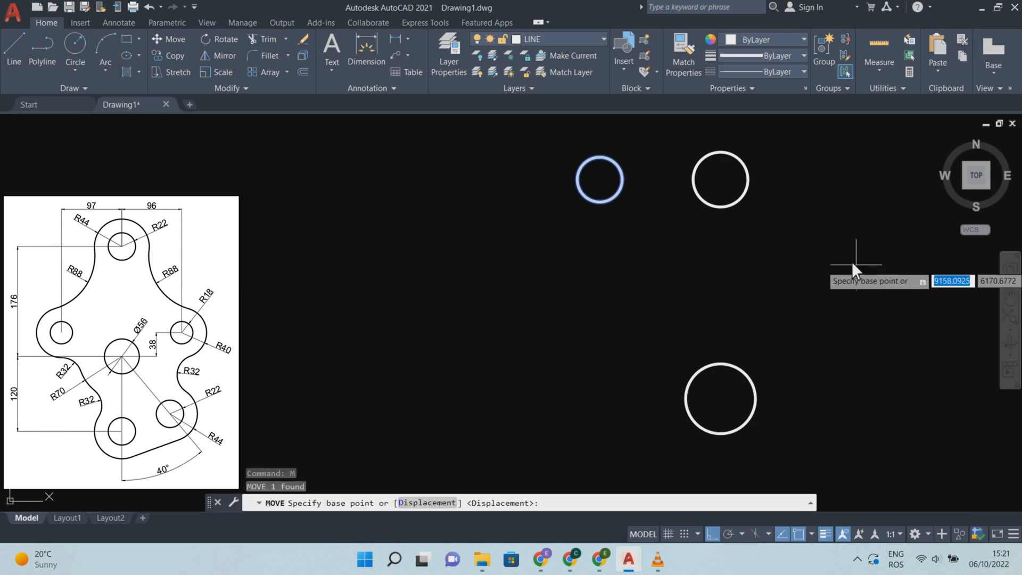
{"action": "left_click", "coordinate": [828, 244]}
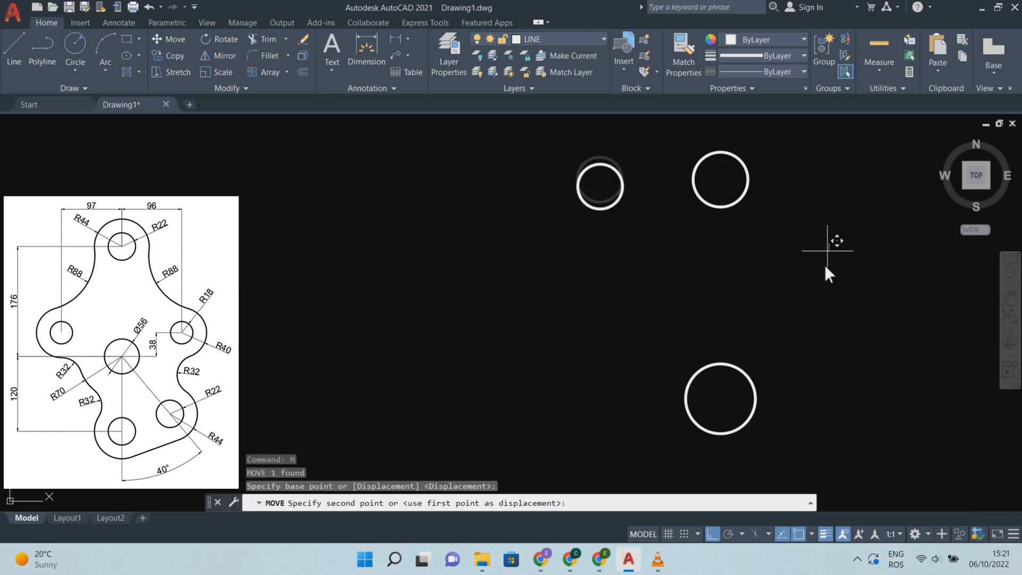
{"action": "type", "text": "138"}
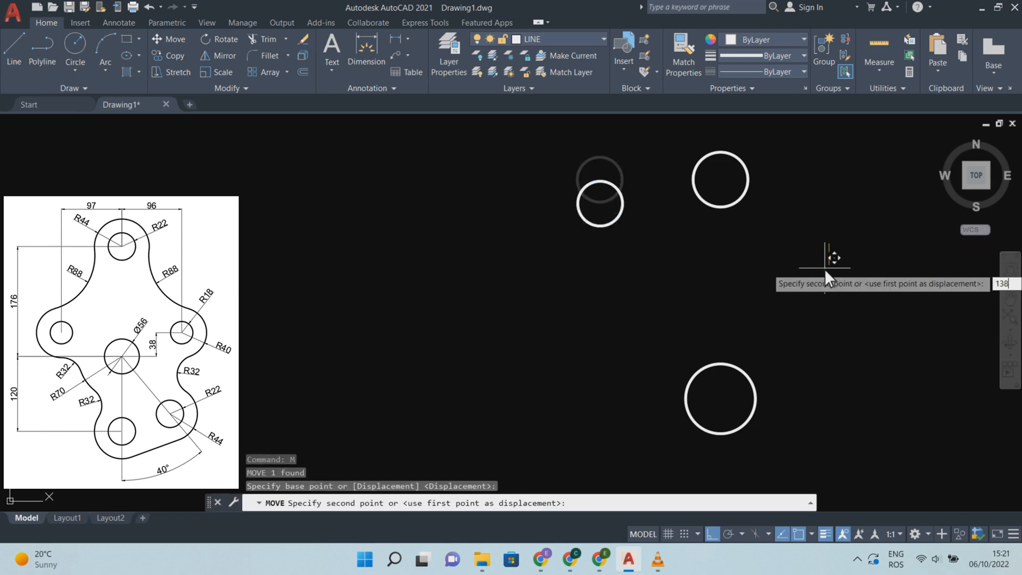
{"action": "key", "text": "Return"}
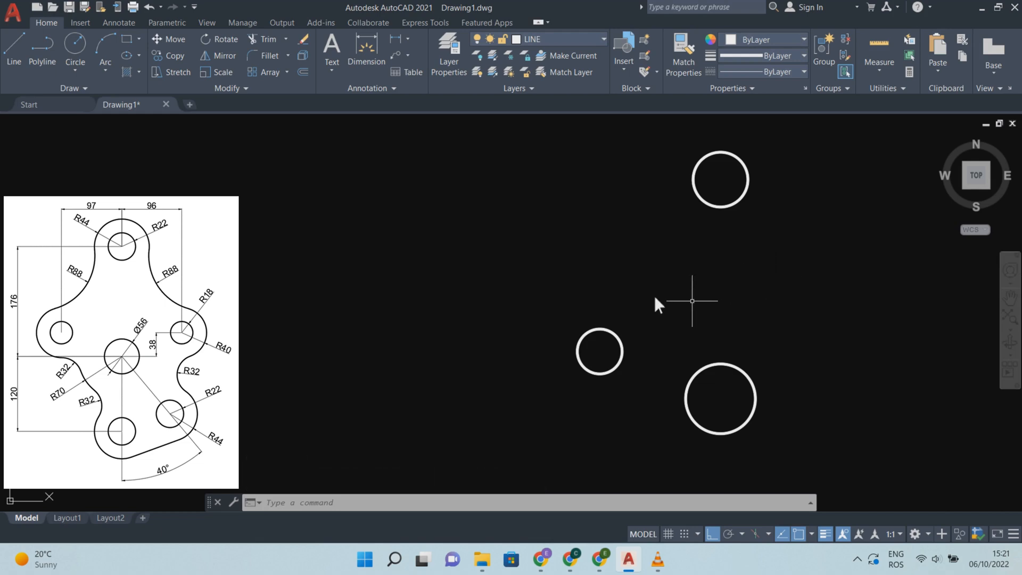
- Draw another circle of radius 18 concentric with the uppermost radius 22 circle
{"action": "left_click", "coordinate": [84, 49]}
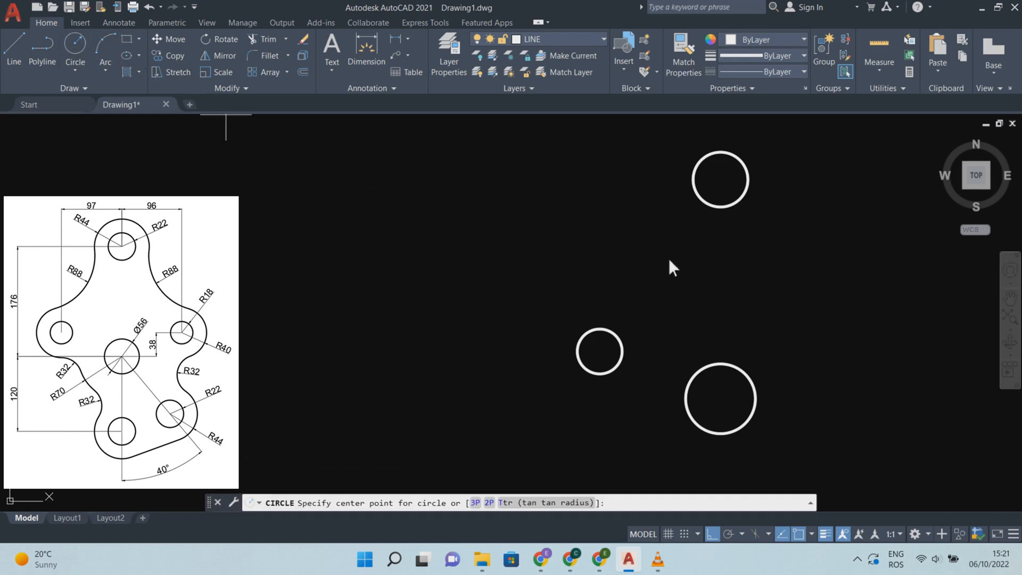
{"action": "left_click", "coordinate": [720, 179]}
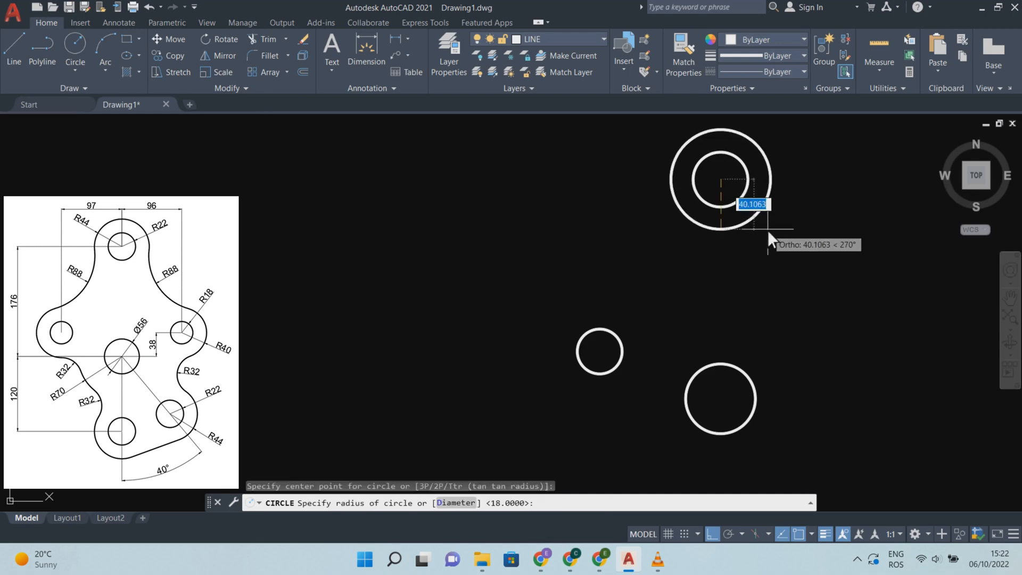
{"action": "type", "text": "18"}
{"action": "key", "text": "Return"}
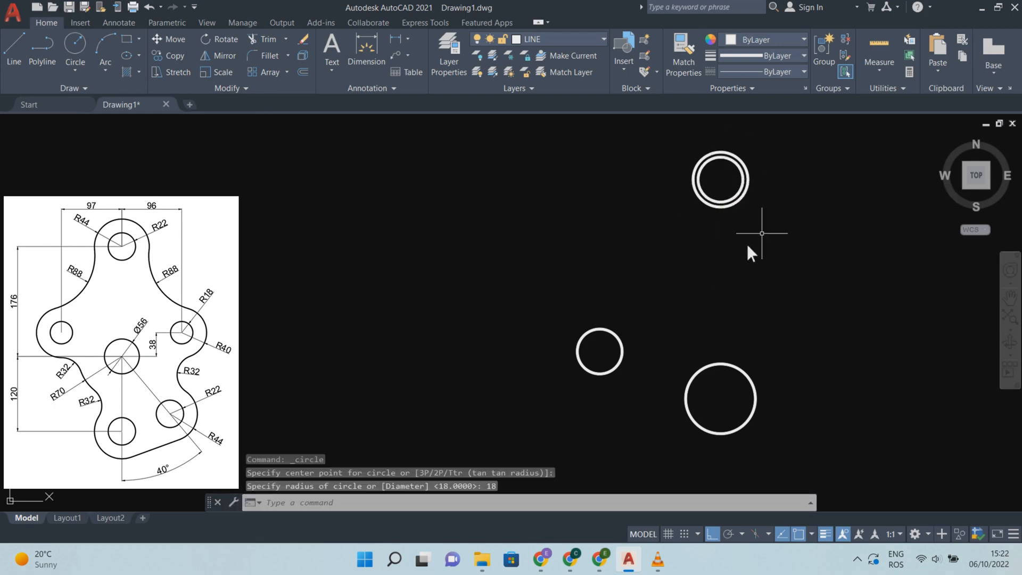
- Move the new radius 18 circle 96 horizontally to the right of the uppermost circle's centre
{"action": "left_click", "coordinate": [727, 200]}
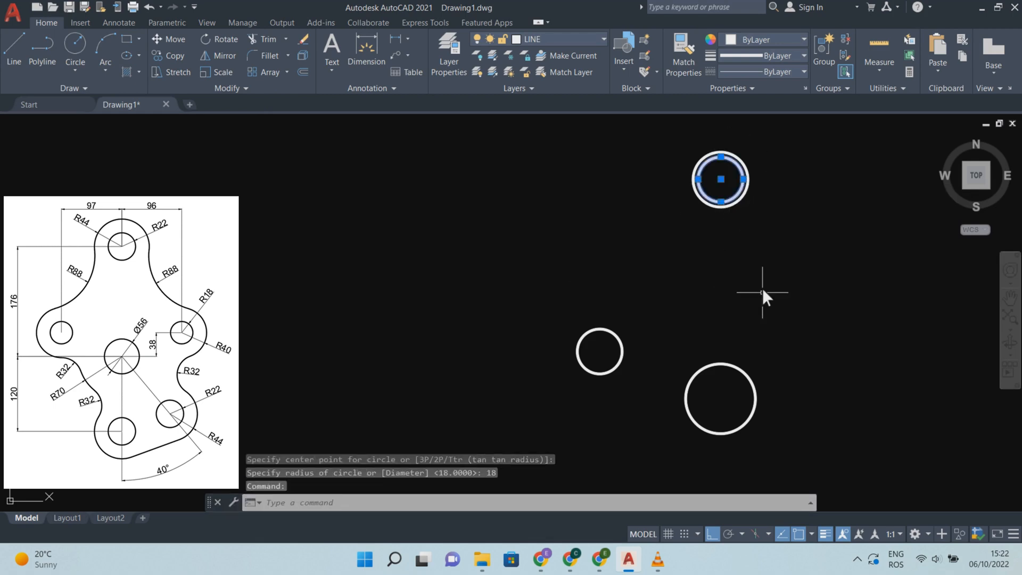
{"action": "type", "text": "M"}
{"action": "left_click", "coordinate": [836, 313]}
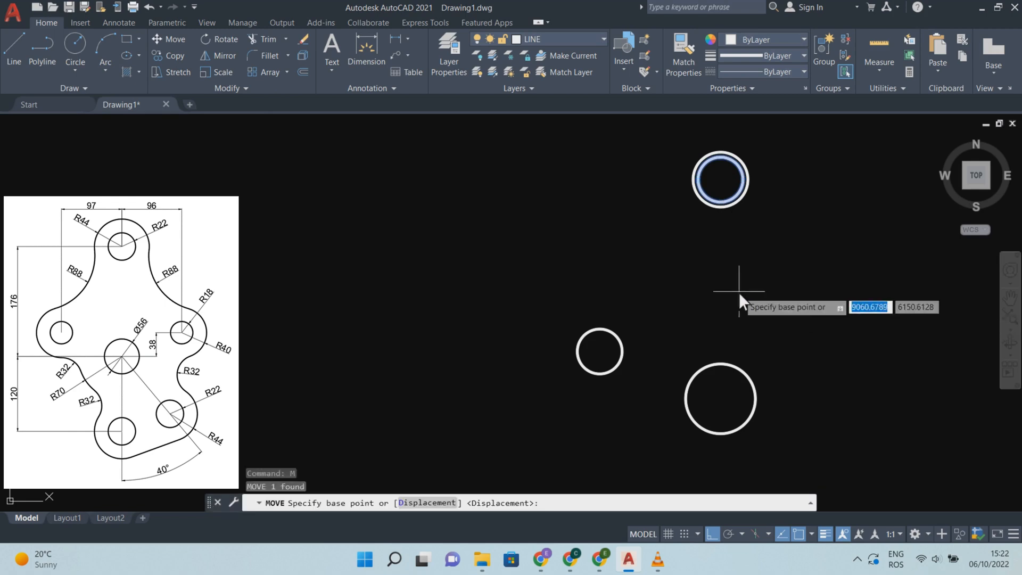
{"action": "left_click", "coordinate": [739, 292]}
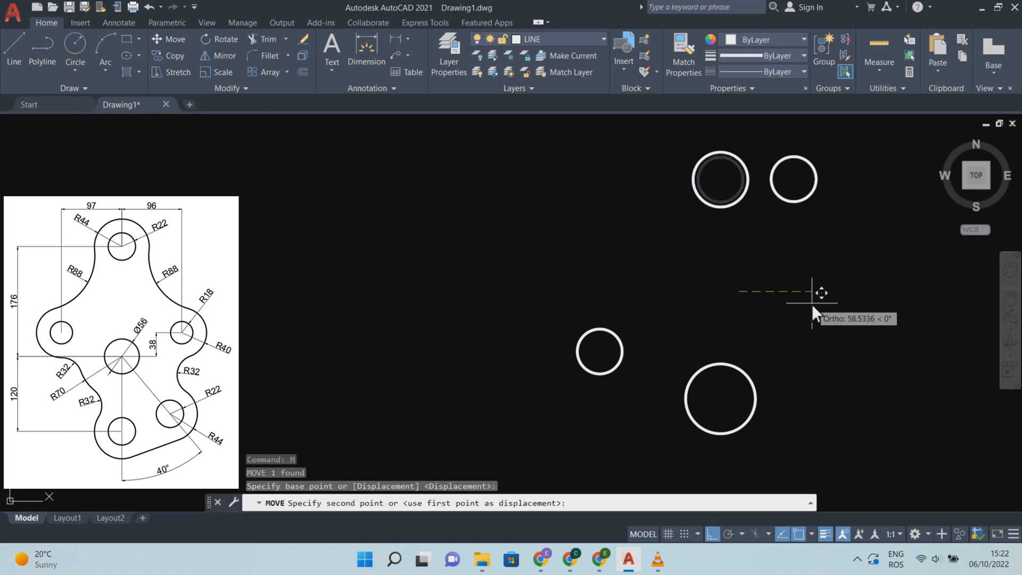
{"action": "type", "text": "96"}
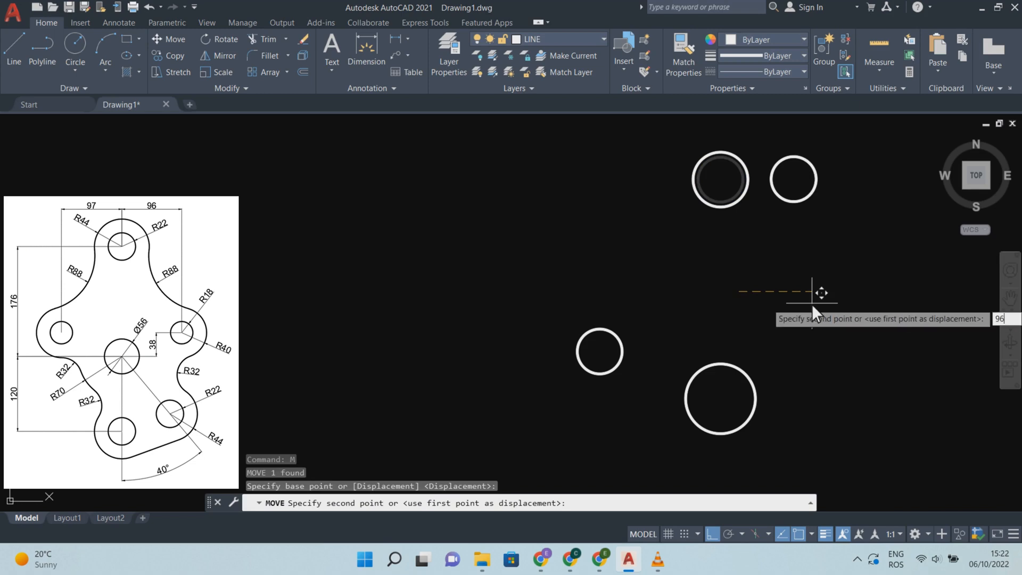
{"action": "key", "text": "Return"}
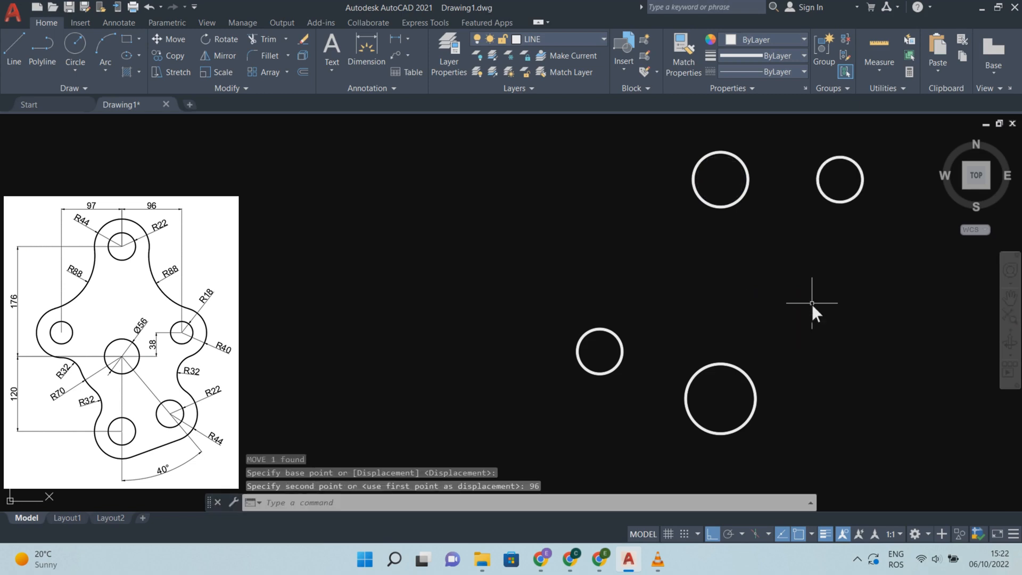
- Move the right-hand radius 18 circle 138 straight down to the height of the reference part's right hole
{"action": "left_click", "coordinate": [849, 188]}
{"action": "left_click", "coordinate": [824, 222]}
{"action": "type", "text": "M"}
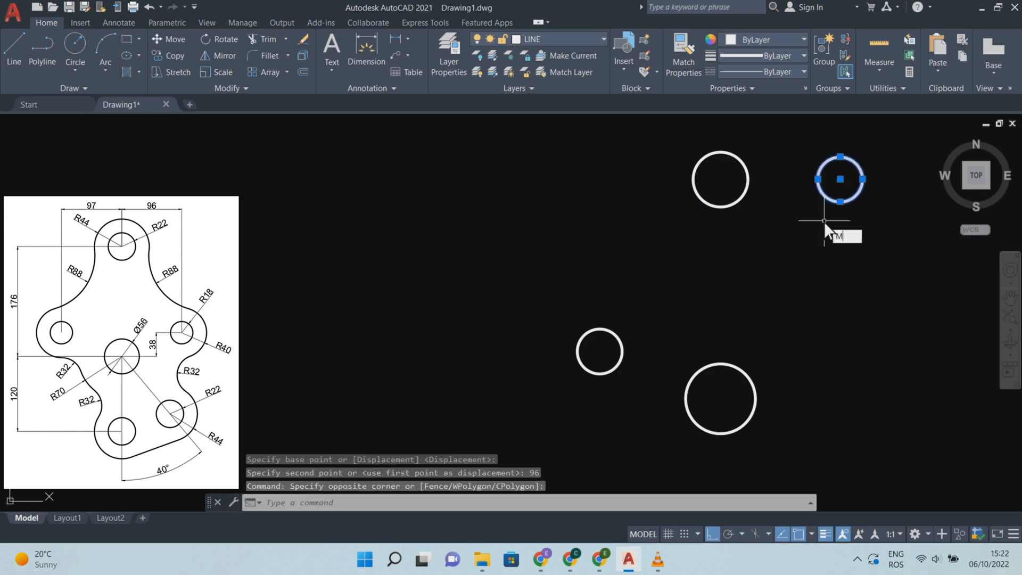
{"action": "left_click", "coordinate": [899, 250]}
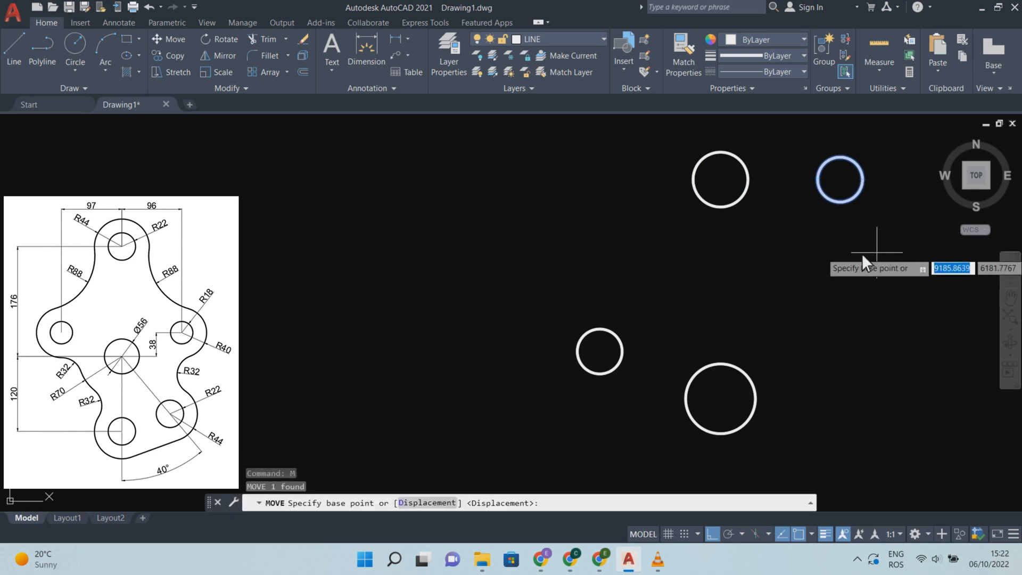
{"action": "left_click", "coordinate": [861, 253]}
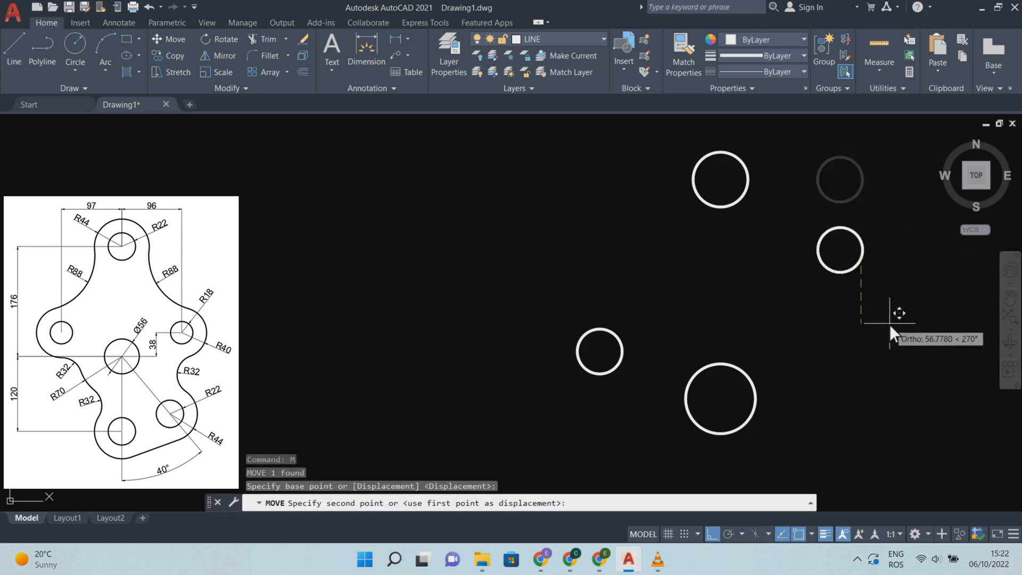
{"action": "type", "text": "138"}
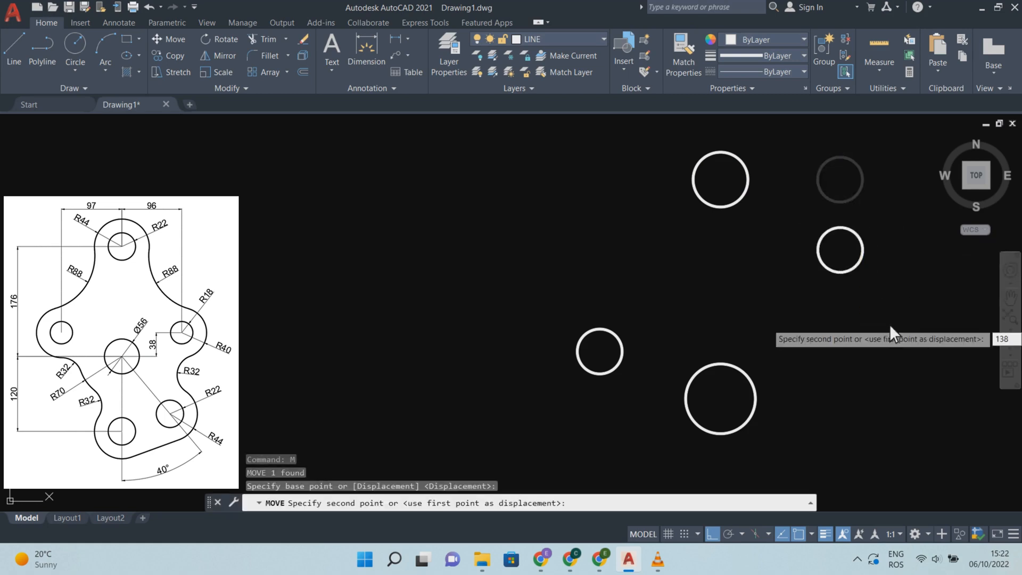
{"action": "key", "text": "Return"}
{"action": "scroll", "coordinate": [889, 325], "scroll_direction": "down", "scroll_amount": 2}
{"action": "mouse_move", "coordinate": [902, 372]}
{"action": "middle_mouse_down"}
{"action": "mouse_move", "coordinate": [879, 309]}
{"action": "mouse_move", "coordinate": [878, 318]}
{"action": "middle_mouse_up"}
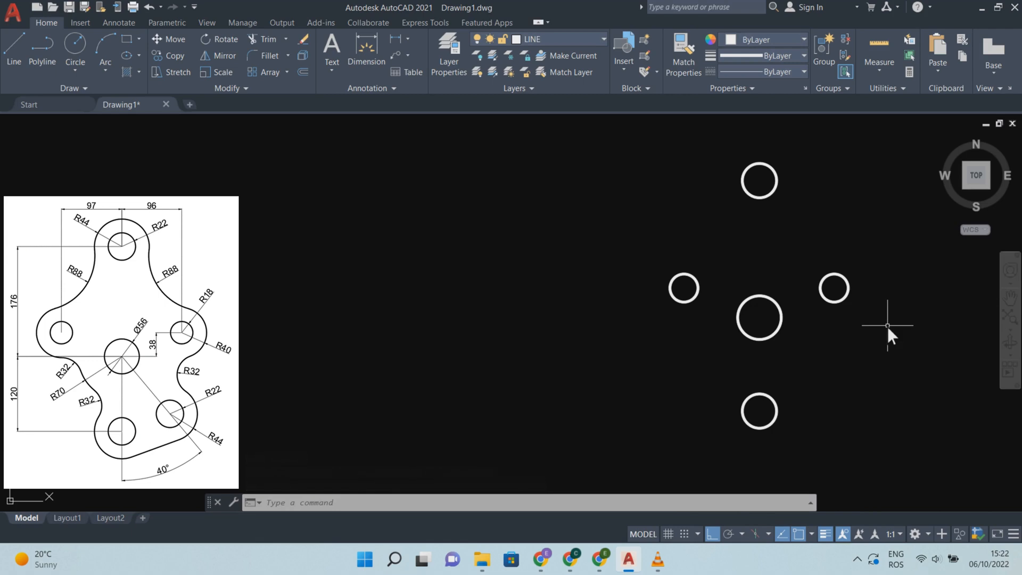
- Draw a circle of radius 70 concentric with the large central hole circle
{"action": "left_click", "coordinate": [84, 53]}
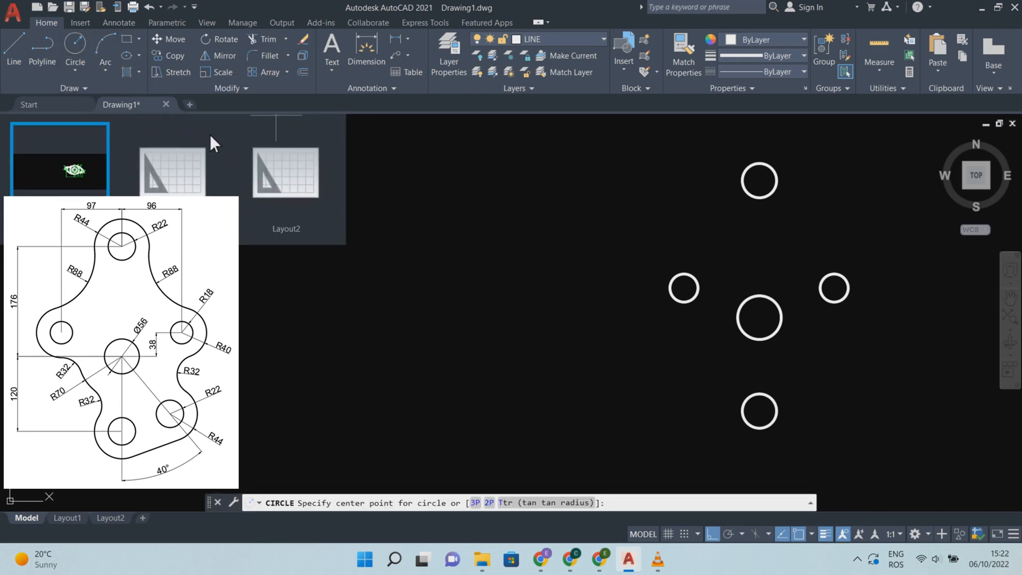
{"action": "left_click", "coordinate": [764, 318]}
{"action": "type", "text": "70"}
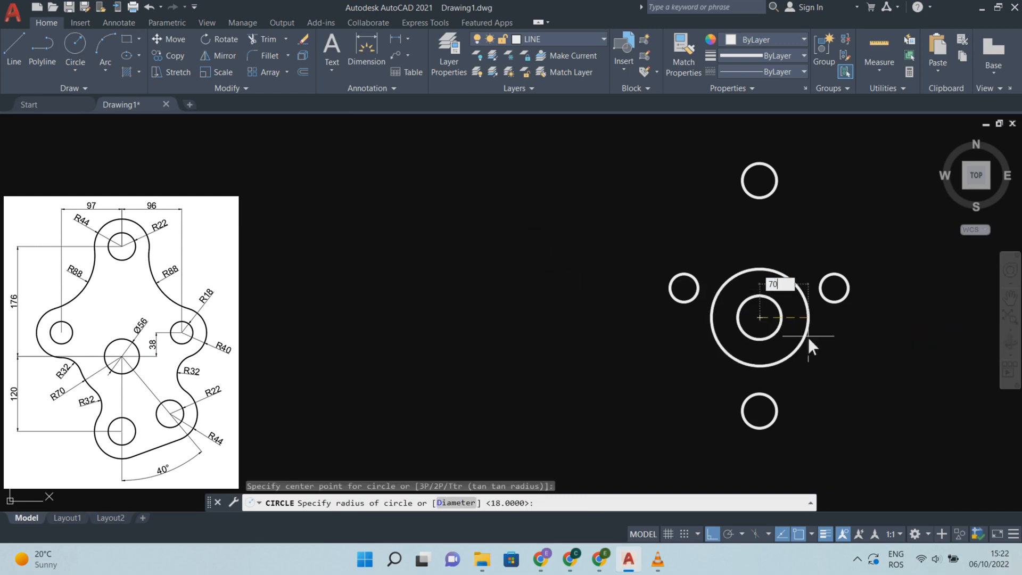
{"action": "key", "text": "Return"}
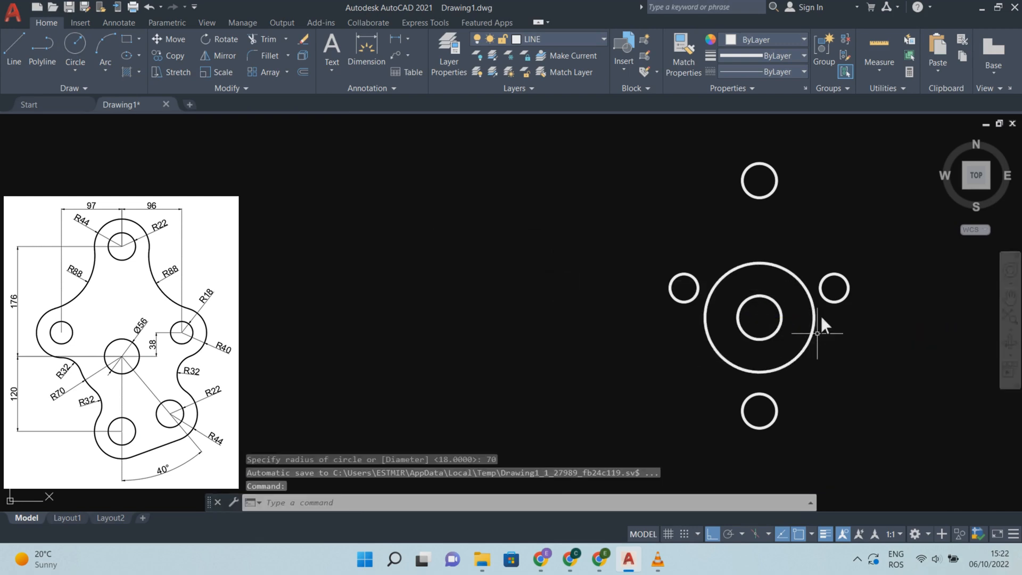
- Draw a circle of radius 44 around the uppermost hole, concentric with its radius 22 circle
{"action": "key", "text": "Return"}
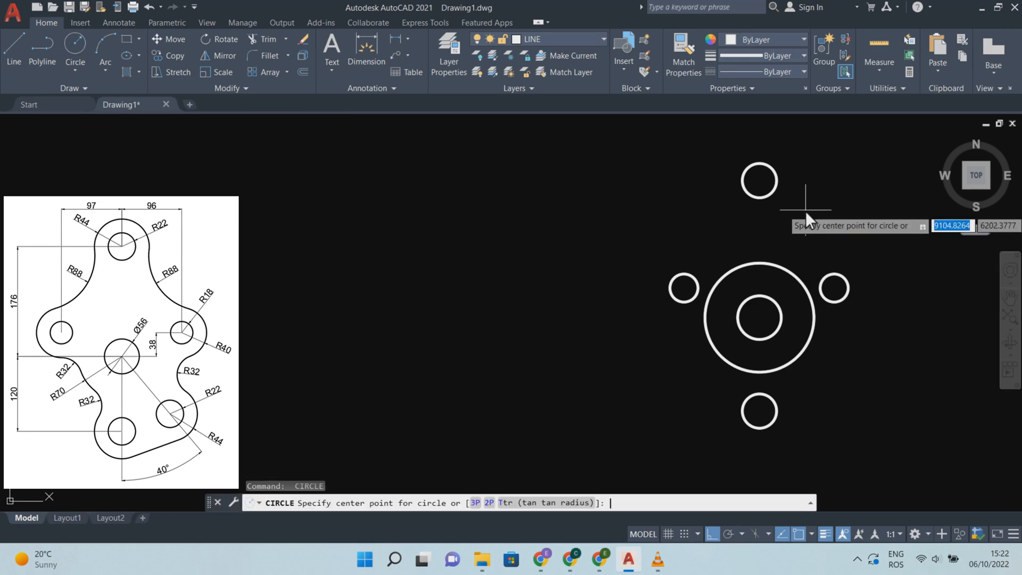
{"action": "left_click", "coordinate": [759, 181]}
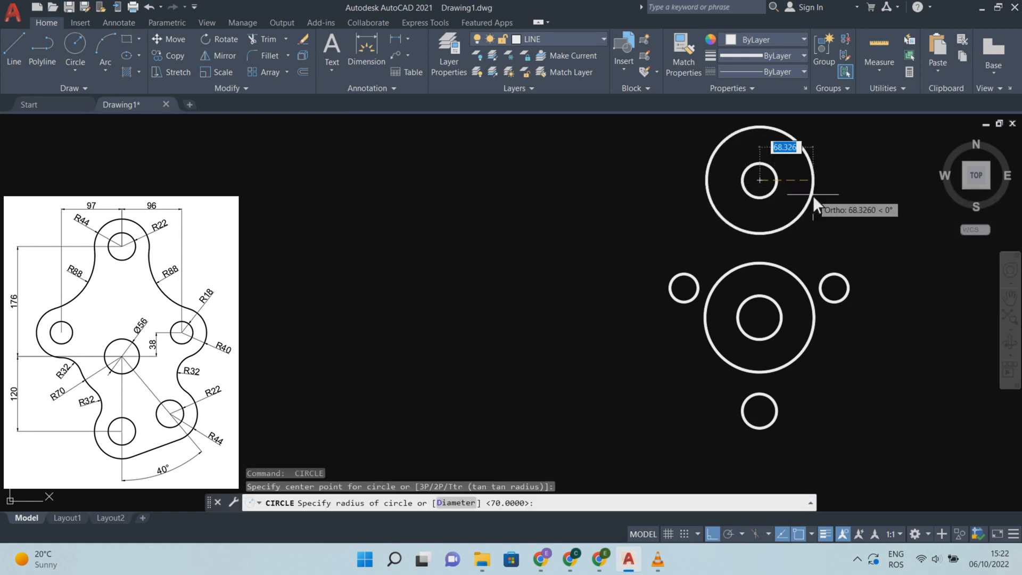
{"action": "type", "text": "44"}
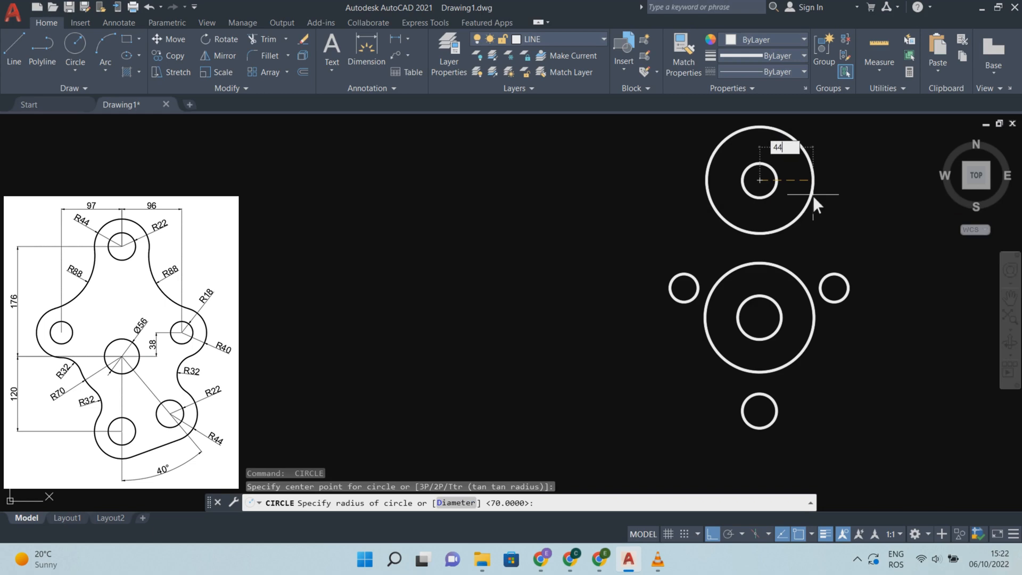
{"action": "key", "text": "Return"}
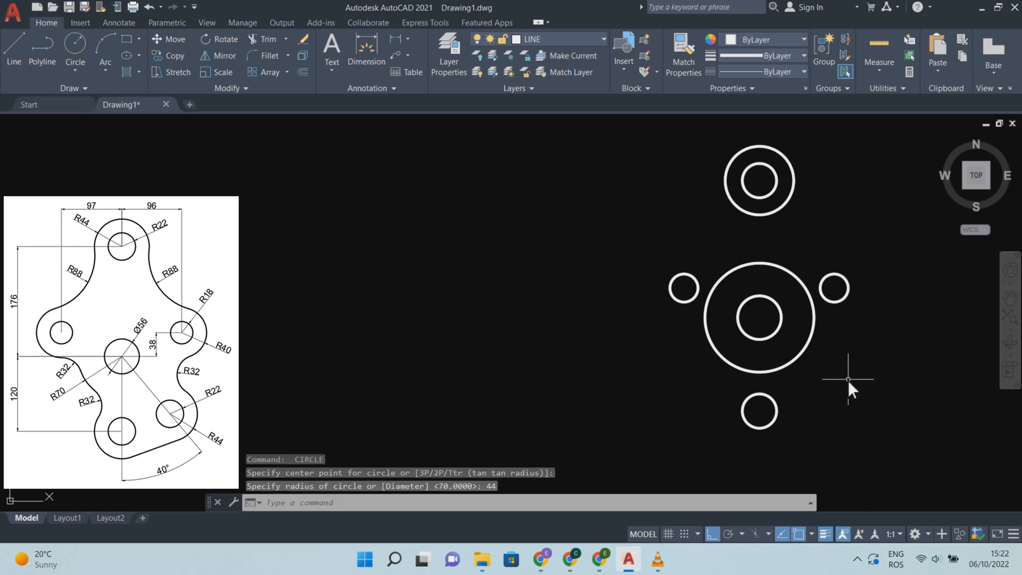
{"action": "key", "text": "Return"}
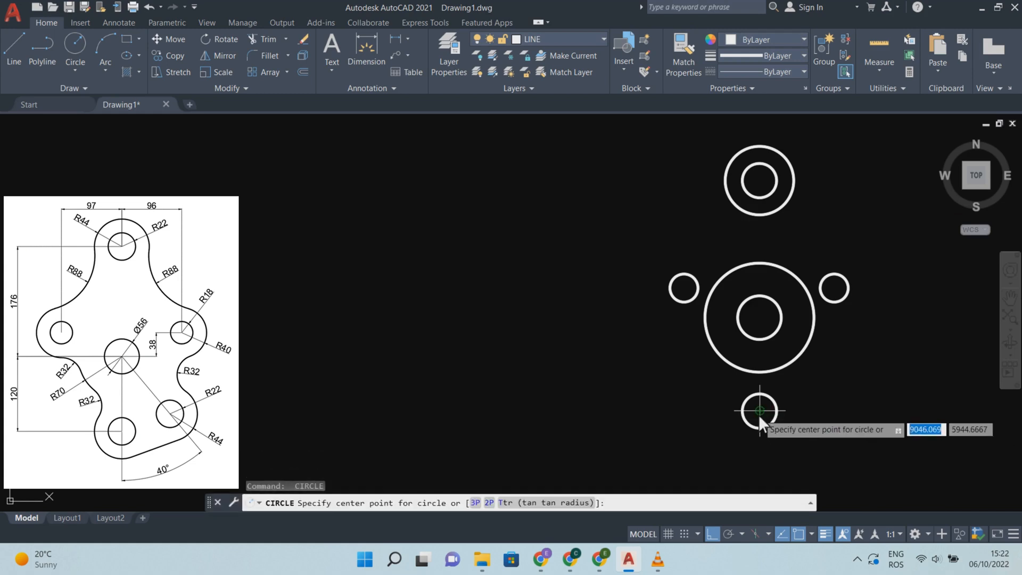
{"action": "key", "text": "Escape"}
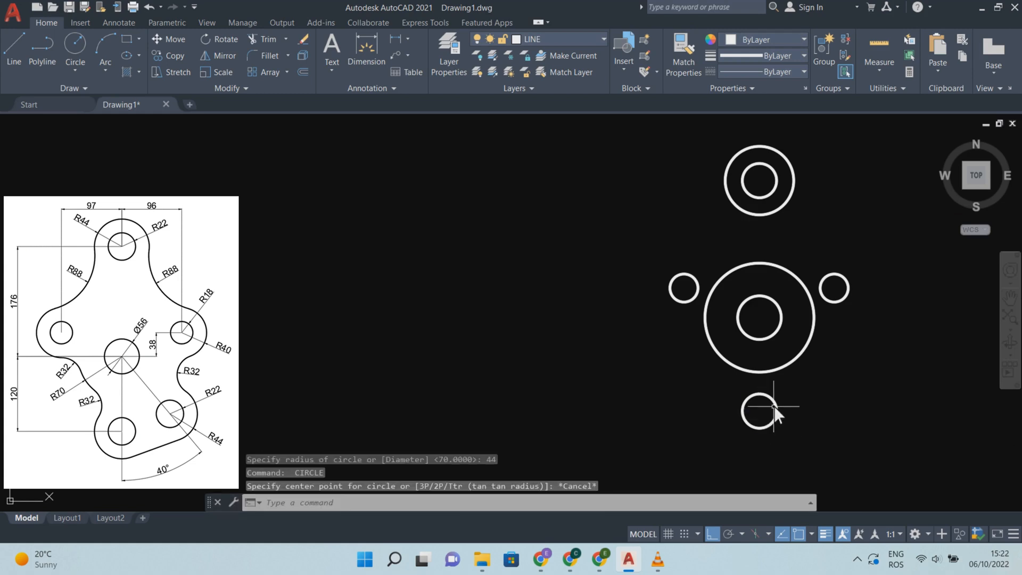
{"action": "left_click", "coordinate": [776, 397]}
{"action": "left_click", "coordinate": [769, 406]}
{"action": "key", "text": "Escape"}
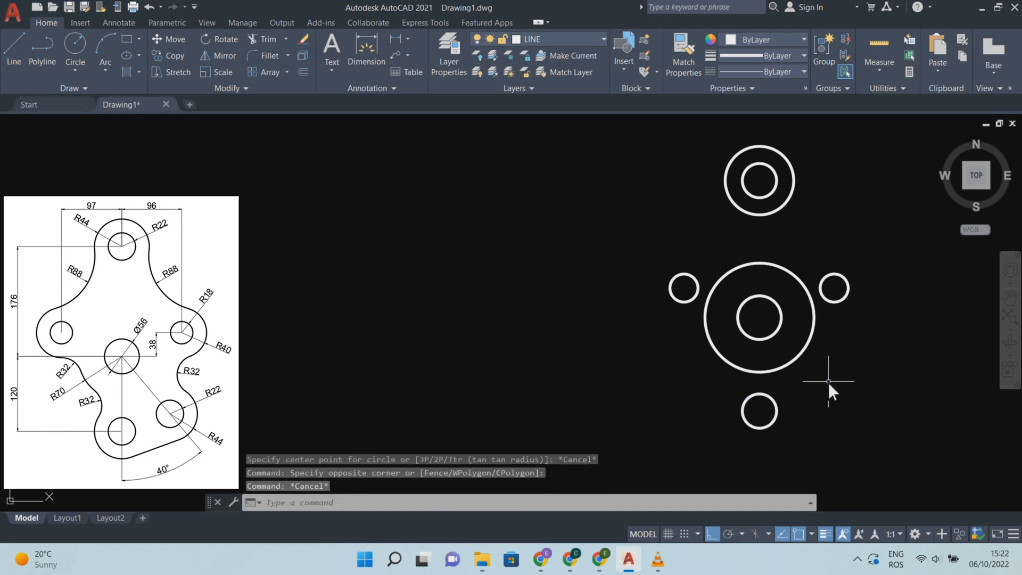
- Draw a vertical line from the central circle's centre to the centre of the lowest circle
{"action": "type", "text": "L"}
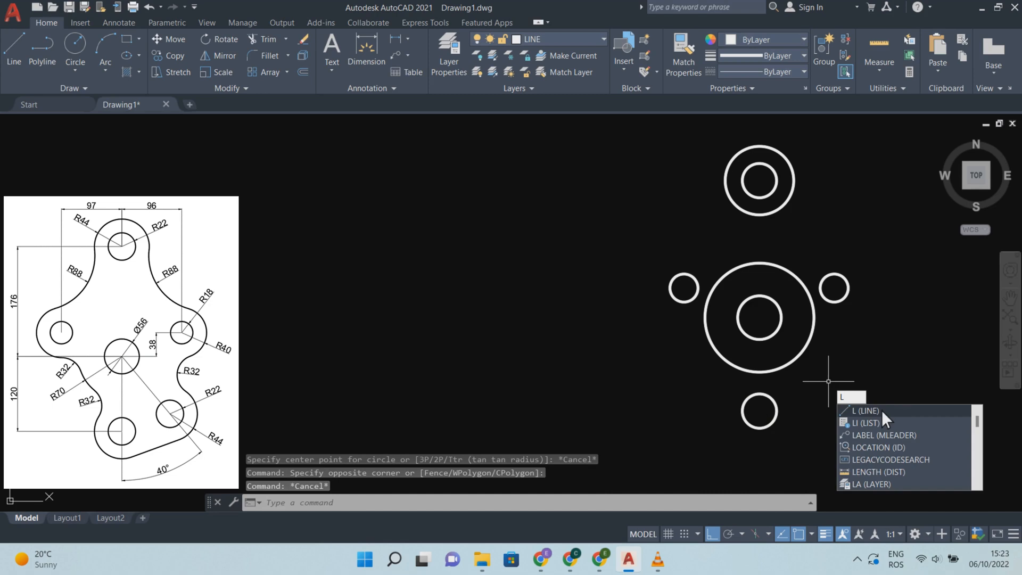
{"action": "left_click", "coordinate": [873, 410]}
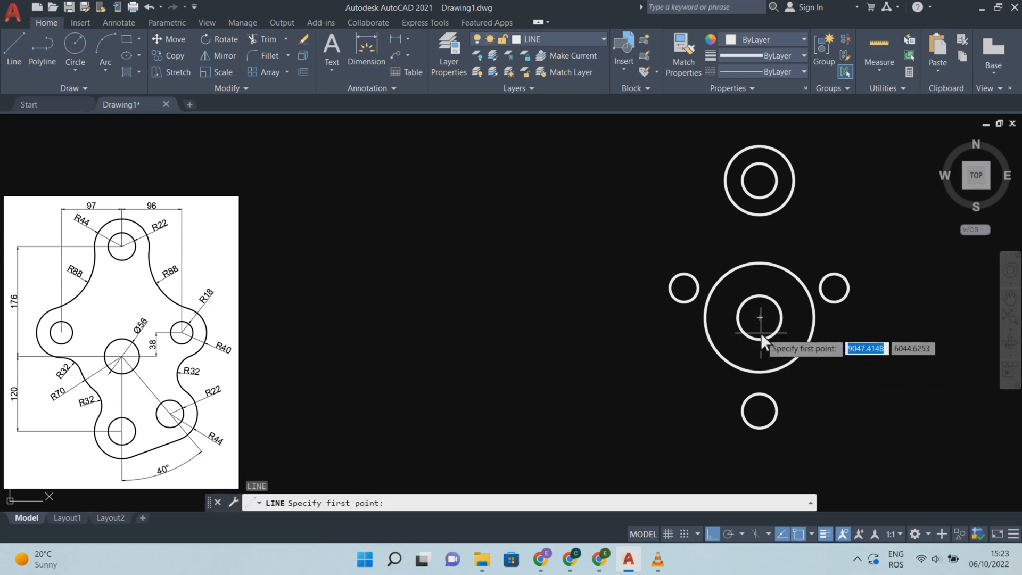
{"action": "left_click", "coordinate": [760, 318]}
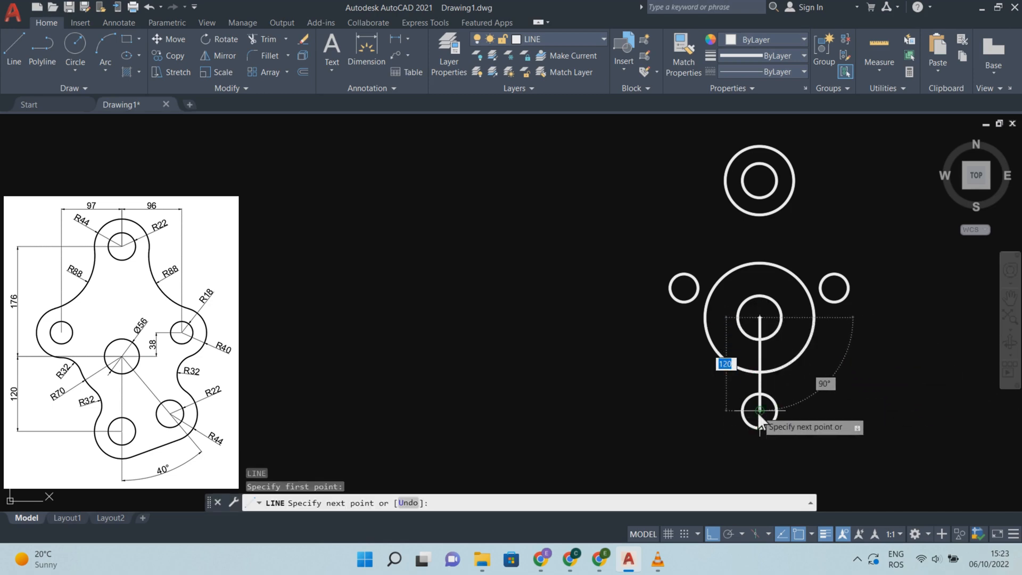
{"action": "left_click", "coordinate": [758, 412]}
{"action": "key", "text": "Escape"}
- Rotate the vertical line 40 degrees counterclockwise about the central circle's centre, with ortho mode off
{"action": "left_click", "coordinate": [767, 382]}
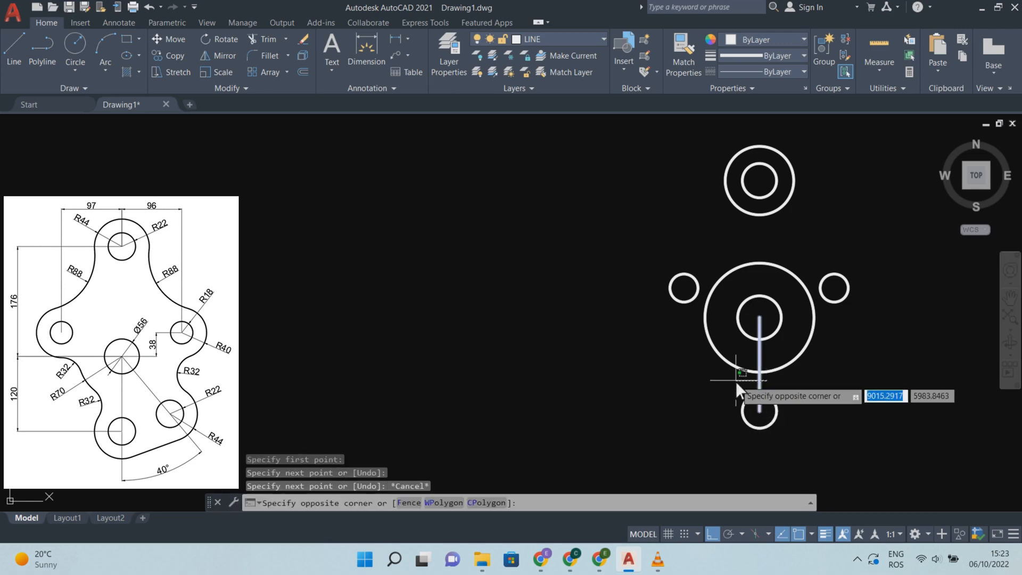
{"action": "left_click", "coordinate": [735, 381]}
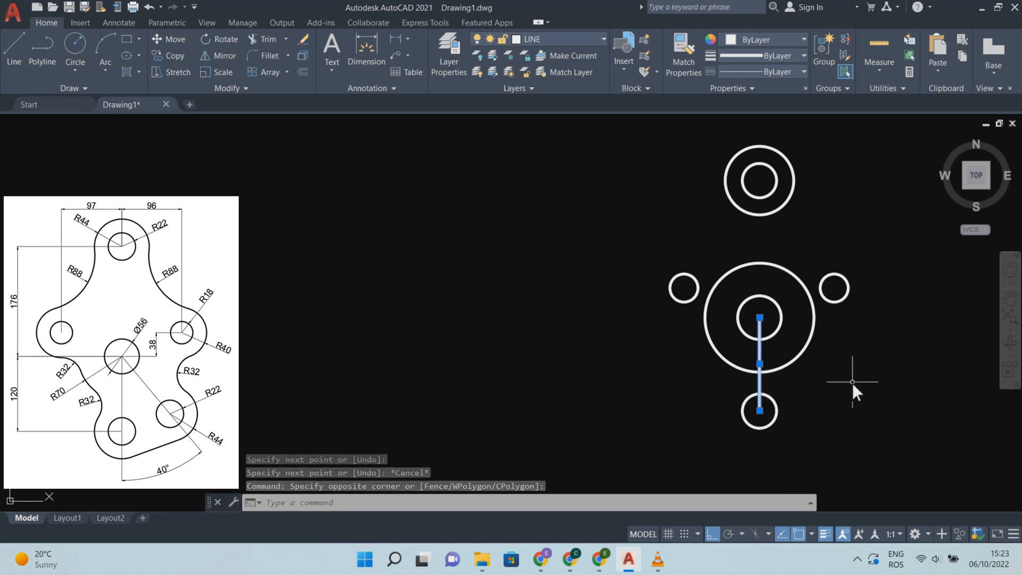
{"action": "type", "text": "R"}
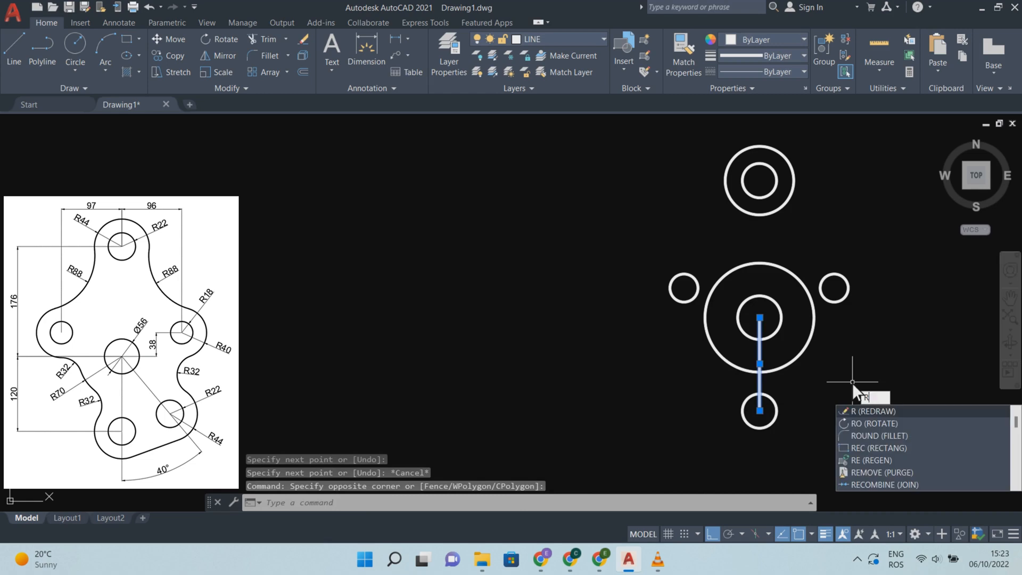
{"action": "type", "text": "O"}
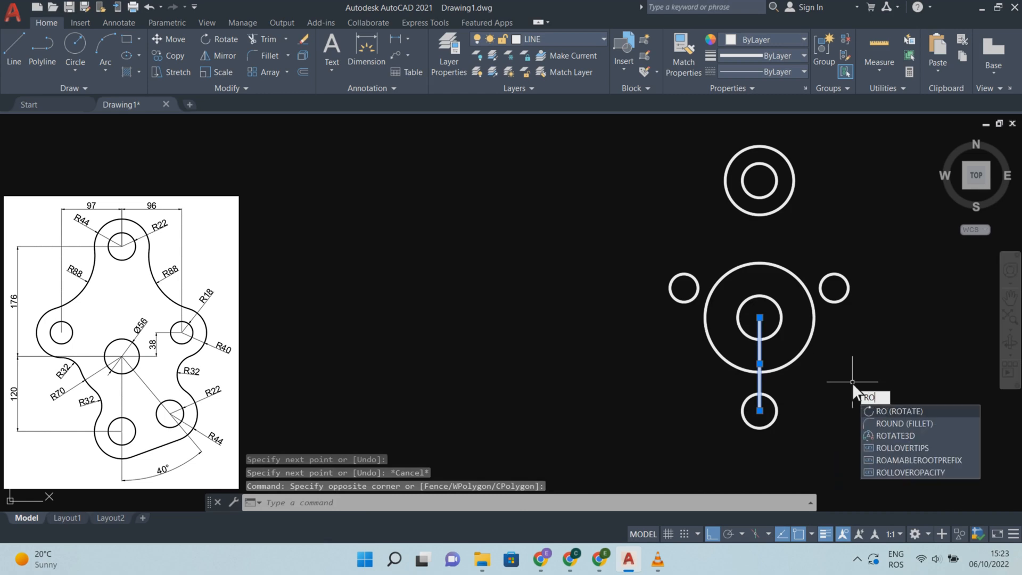
{"action": "left_click", "coordinate": [937, 413]}
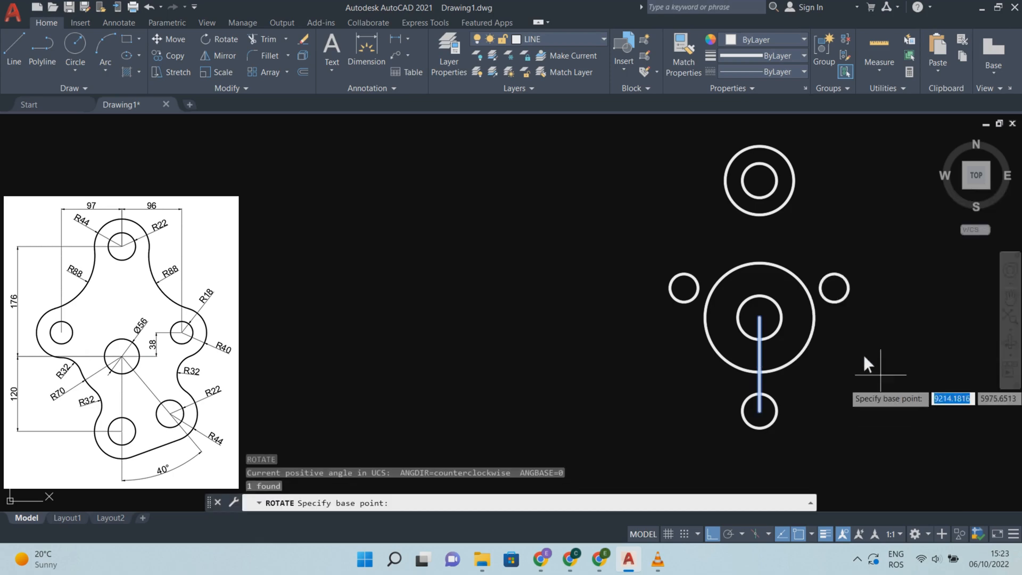
{"action": "left_click", "coordinate": [762, 322]}
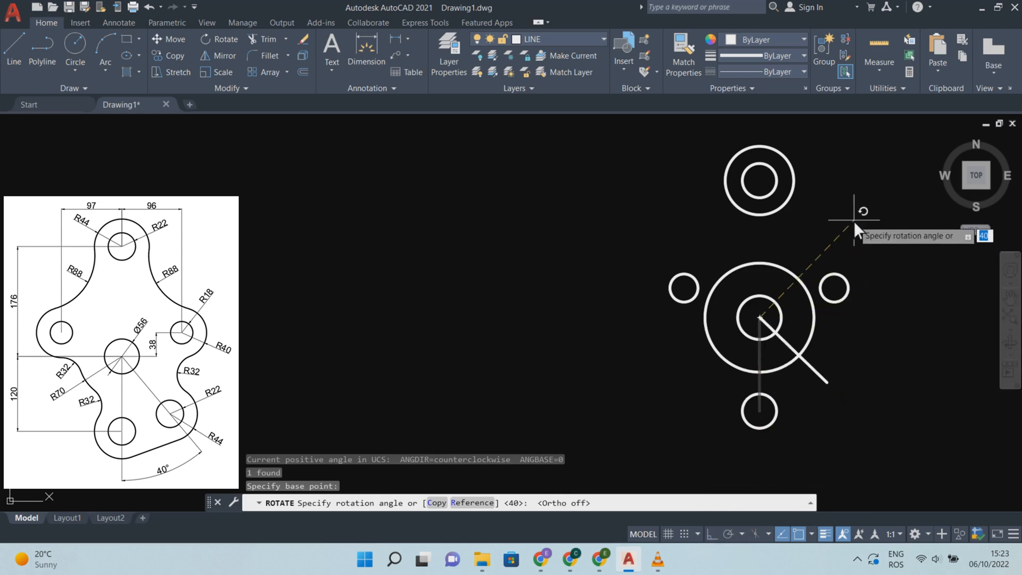
{"action": "type", "text": "40"}
{"action": "key", "text": "Return"}
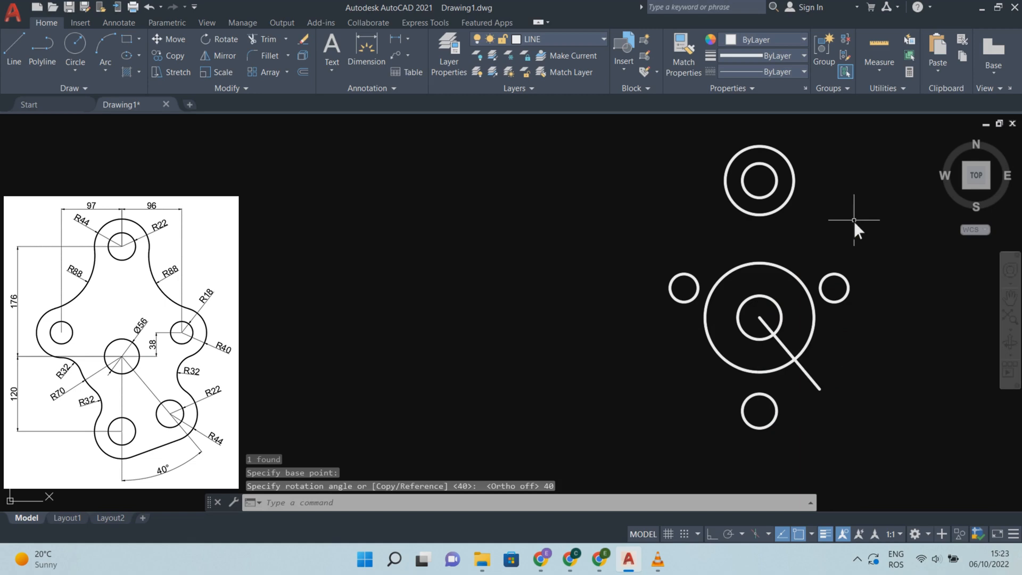
- Copy the lowest hole circle from its centre to the free end of the slanted line, and delete the line
{"action": "left_click", "coordinate": [789, 412]}
{"action": "left_click", "coordinate": [769, 420]}
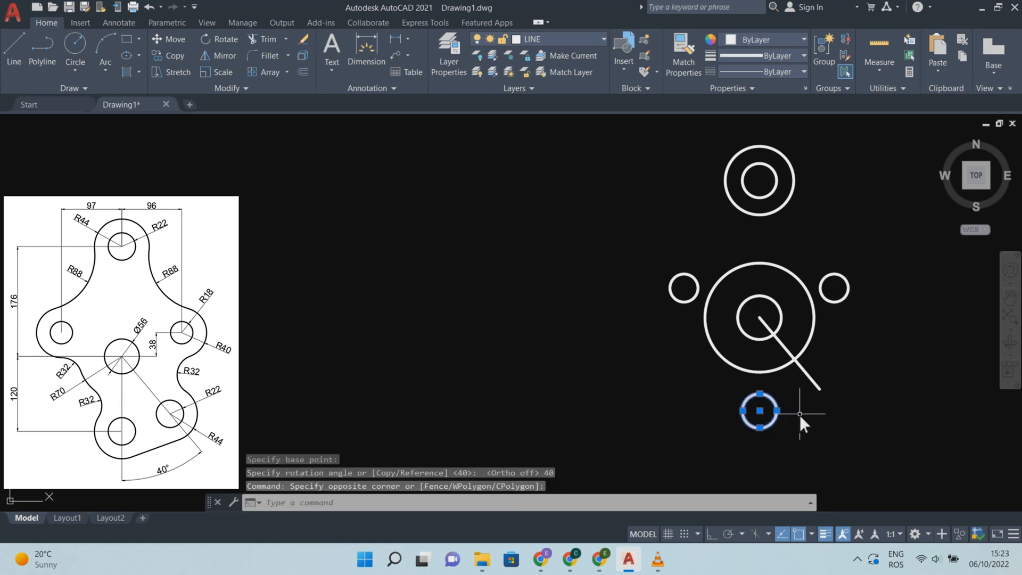
{"action": "type", "text": "CO"}
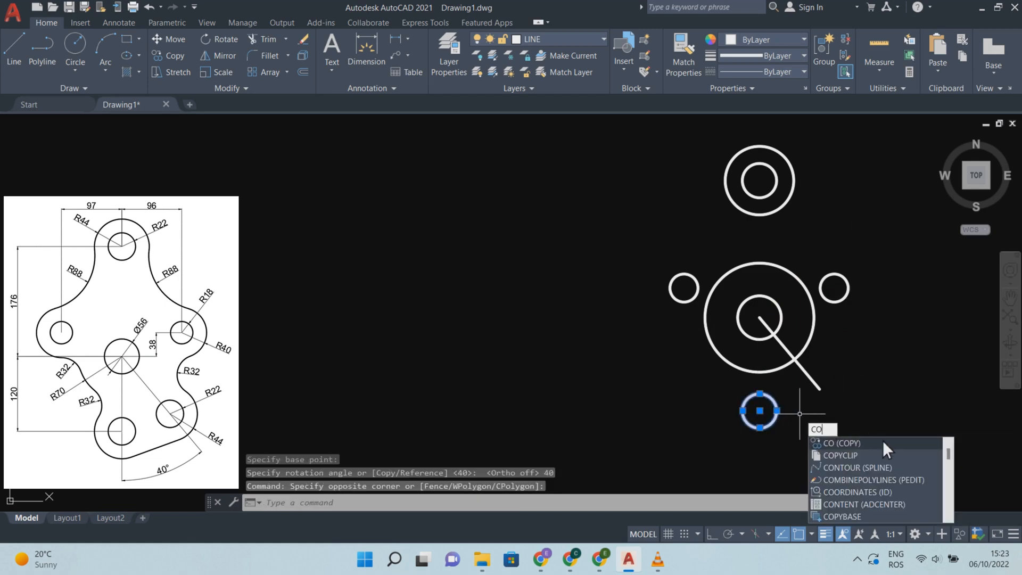
{"action": "key", "text": "Return"}
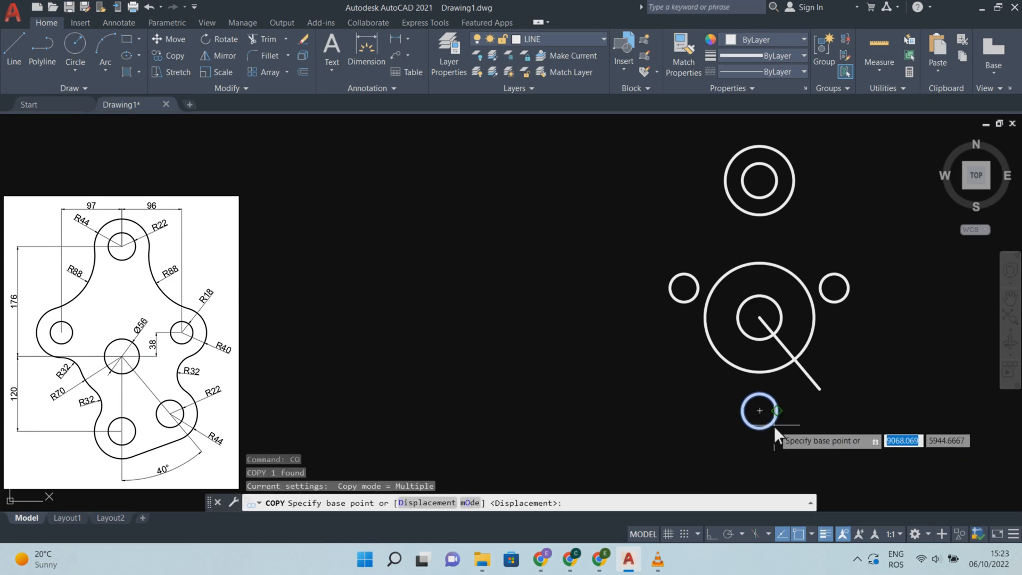
{"action": "left_click", "coordinate": [759, 410]}
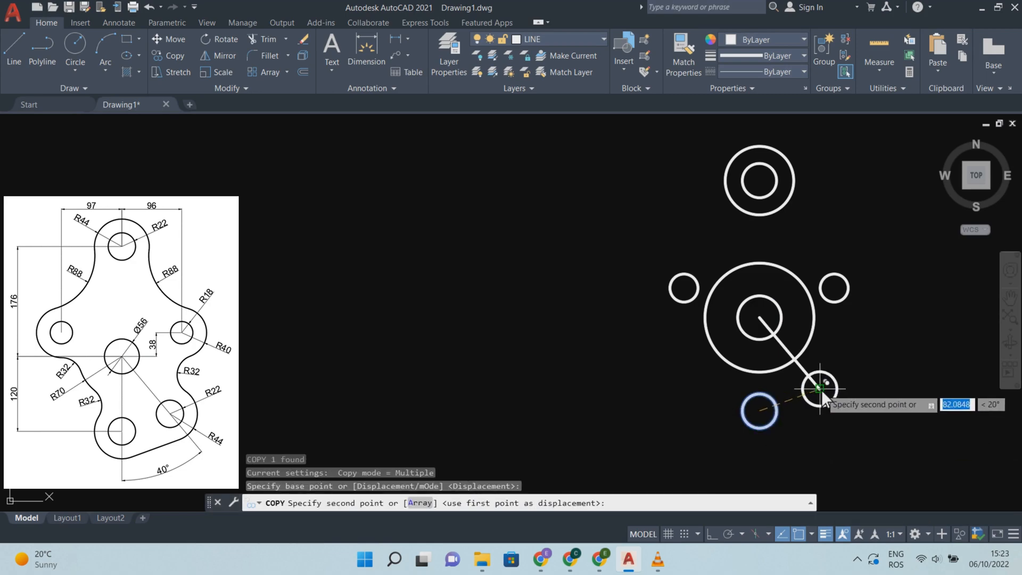
{"action": "left_click", "coordinate": [820, 389]}
{"action": "key", "text": "Escape"}
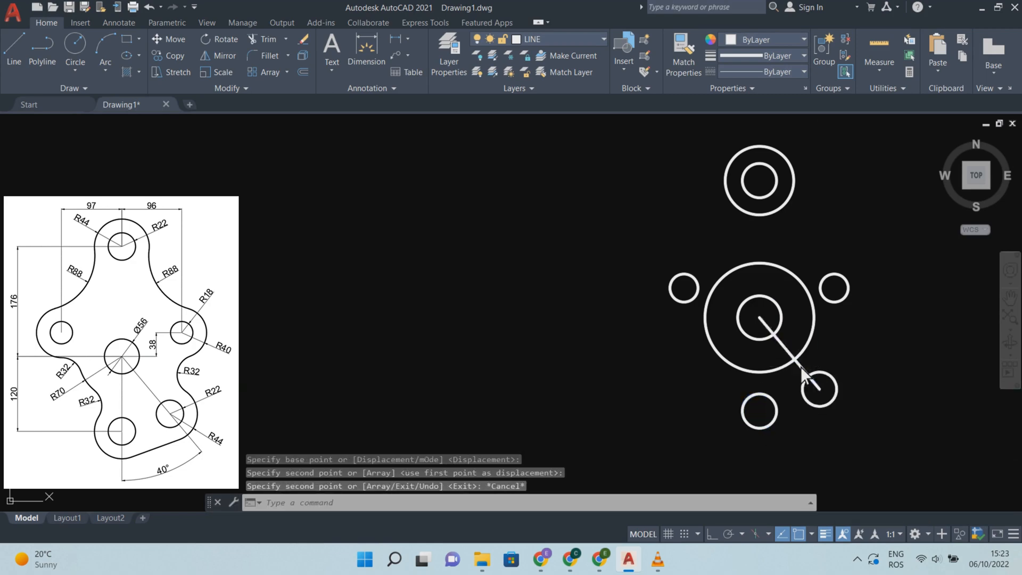
{"action": "left_click", "coordinate": [802, 367]}
{"action": "key", "text": "Delete"}
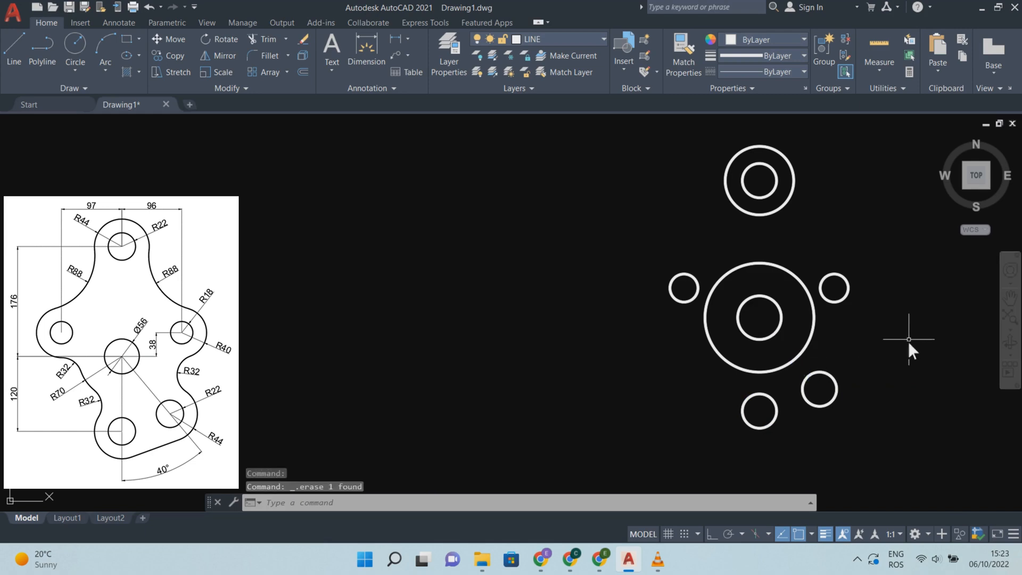
- Draw a circle of radius 44 concentric with the lowest hole circle
{"action": "left_click", "coordinate": [75, 70]}
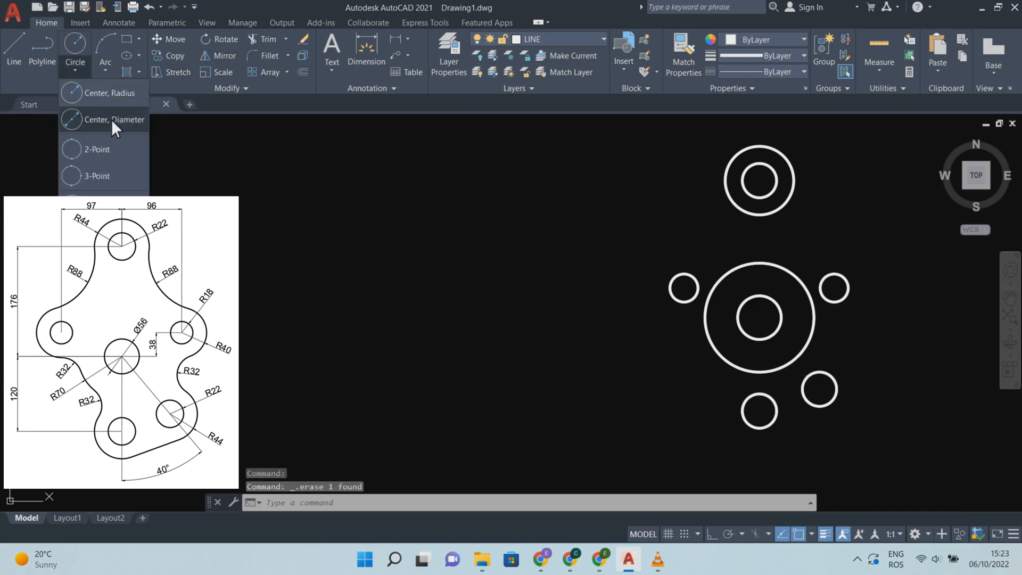
{"action": "left_click", "coordinate": [123, 91]}
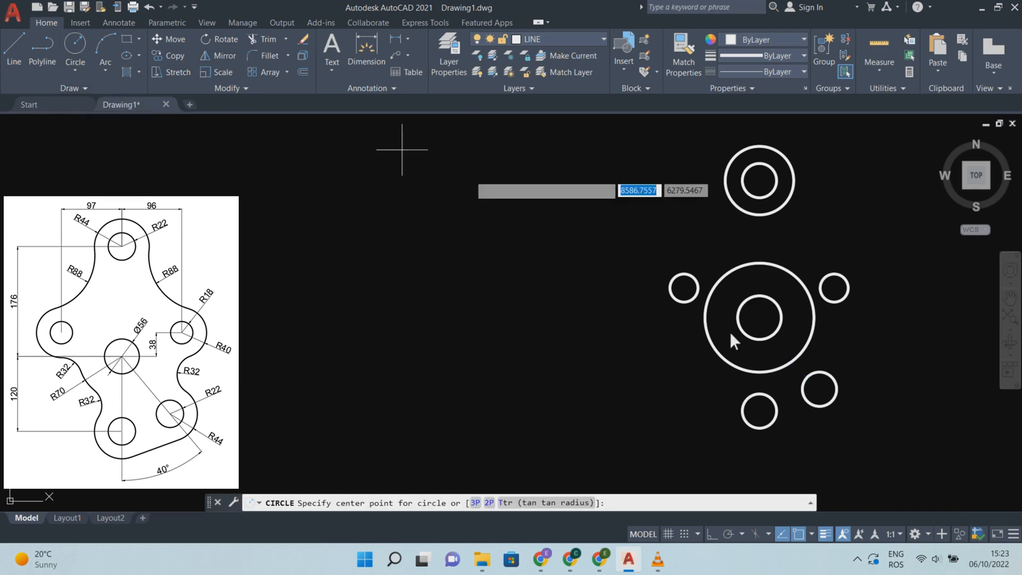
{"action": "left_click", "coordinate": [761, 410]}
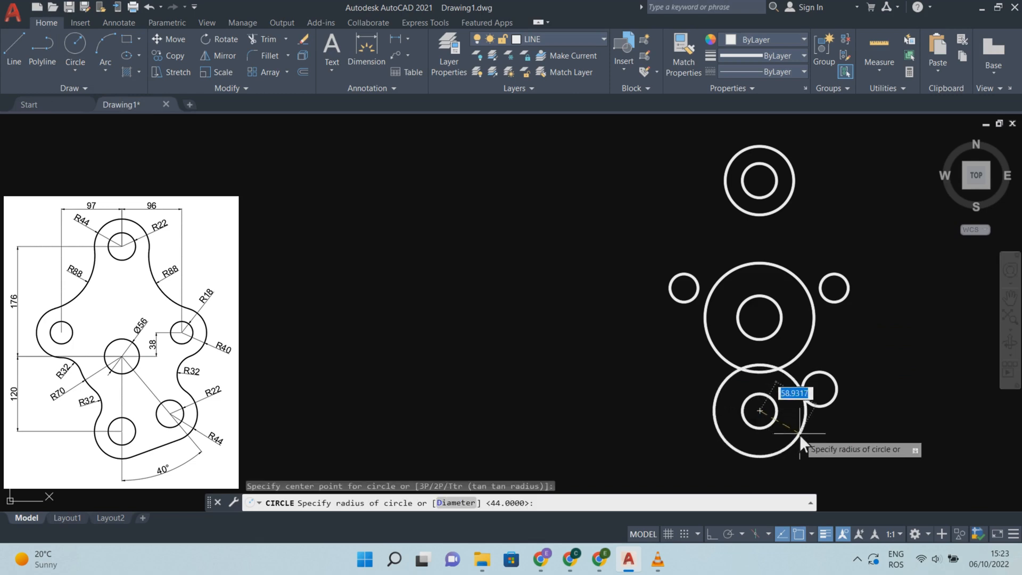
{"action": "type", "text": "44"}
{"action": "key", "text": "Return"}
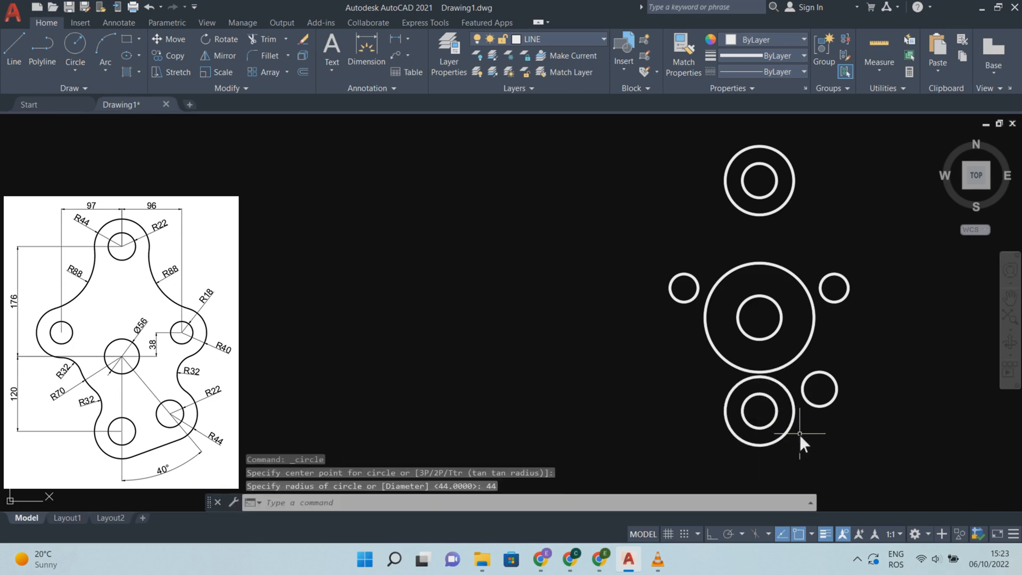
- Draw a circle of radius 44 concentric with the copied hole circle at the plate's lower right
{"action": "key", "text": "Return"}
{"action": "left_click", "coordinate": [820, 389]}
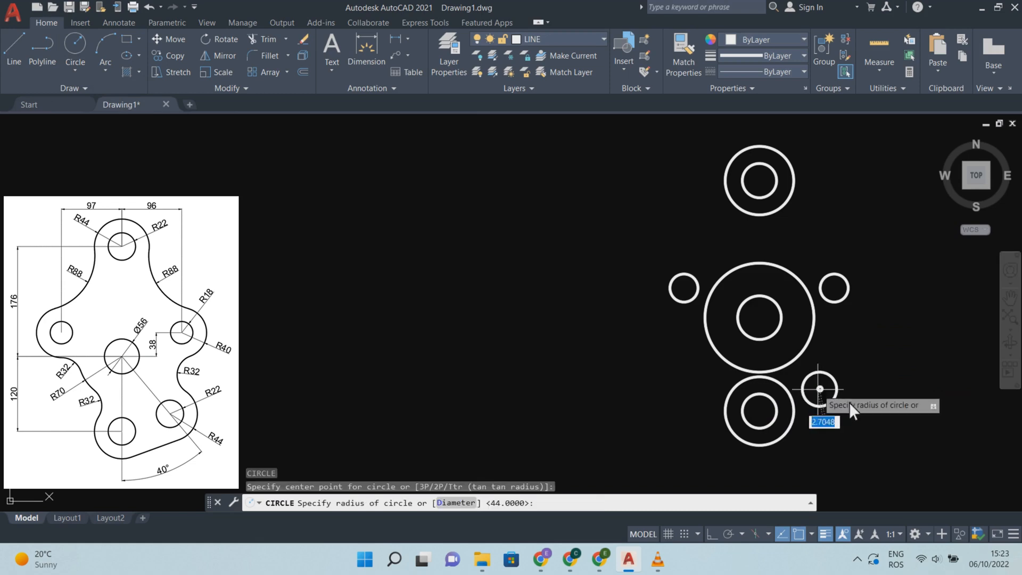
{"action": "type", "text": "44"}
{"action": "key", "text": "Return"}
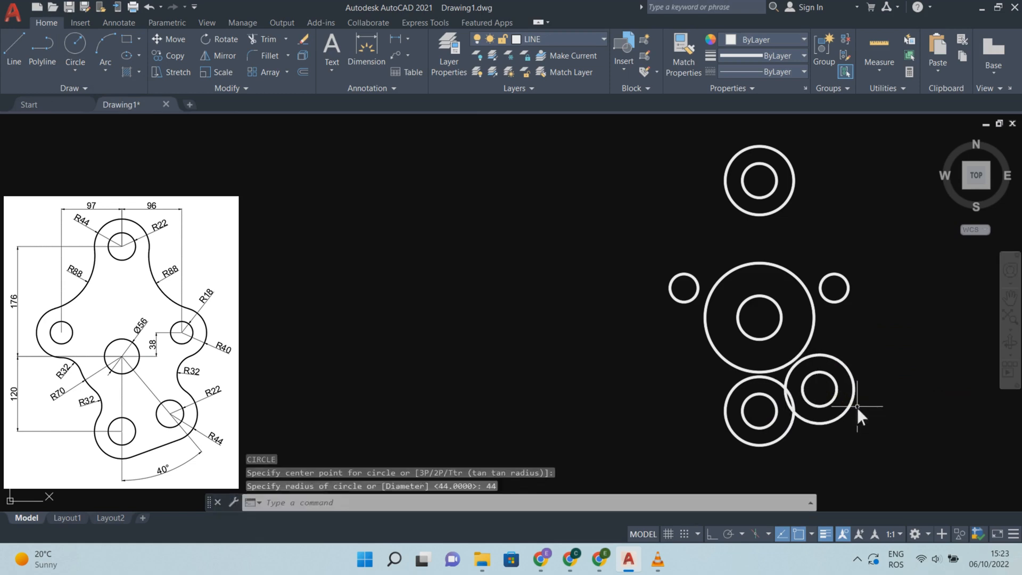
- Draw a circle of radius 40 concentric with the small hole to the right of the central circles
{"action": "key", "text": "Return"}
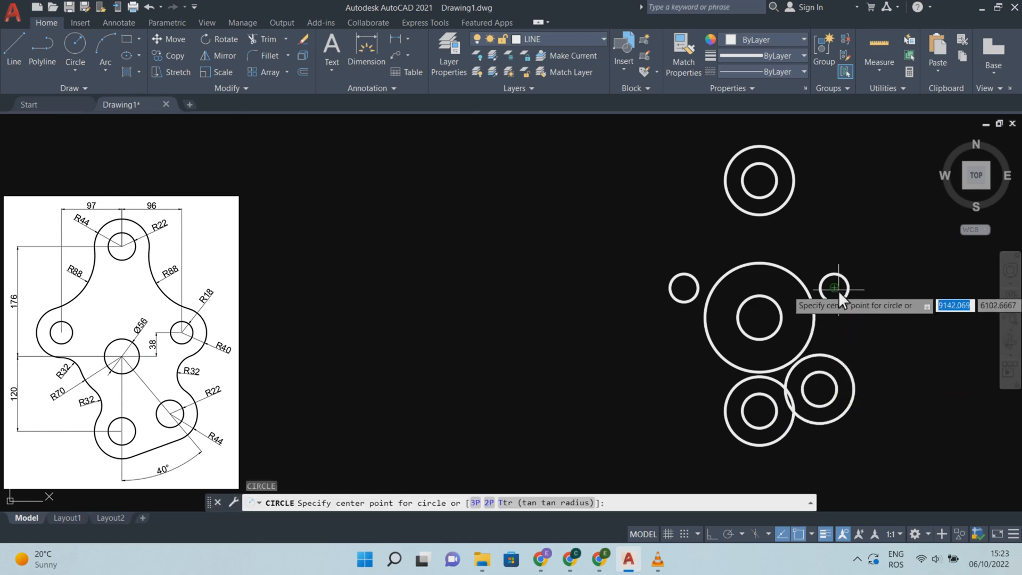
{"action": "left_click", "coordinate": [838, 290]}
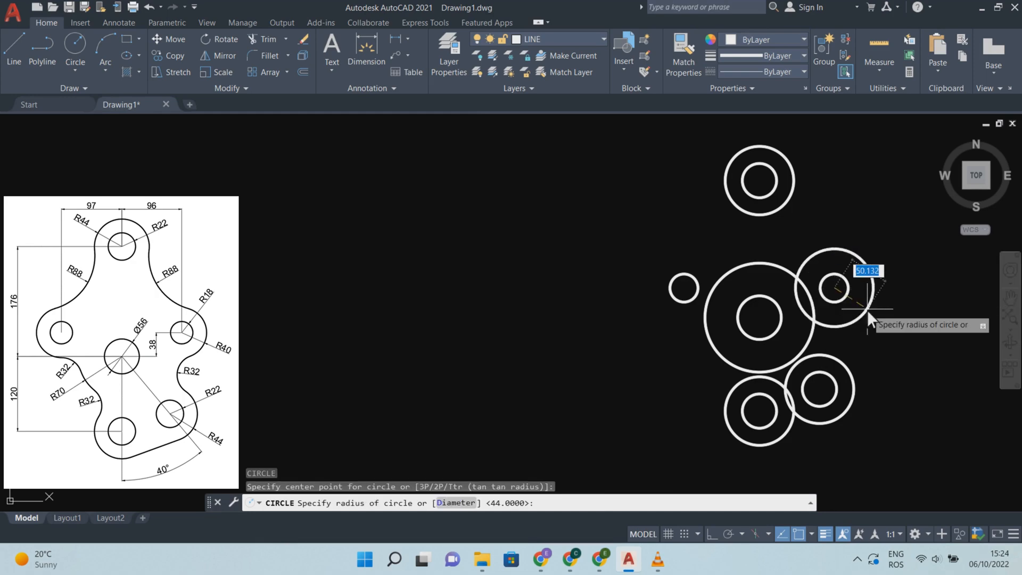
{"action": "type", "text": "40"}
{"action": "key", "text": "Return"}
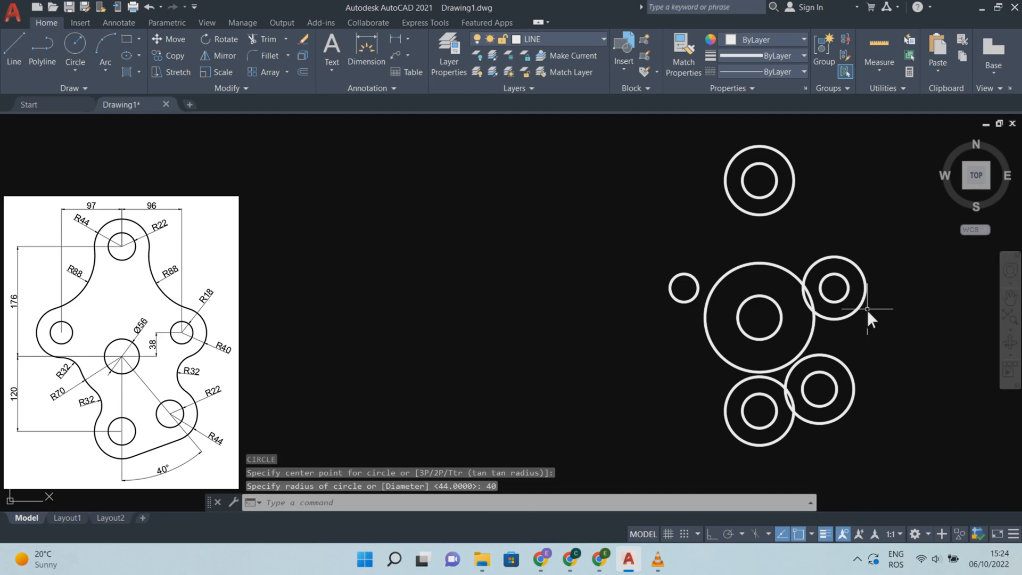
- Draw a circle of radius 40 concentric with the small hole to the left of the central circles
{"action": "key", "text": "Return"}
{"action": "left_click", "coordinate": [683, 288]}
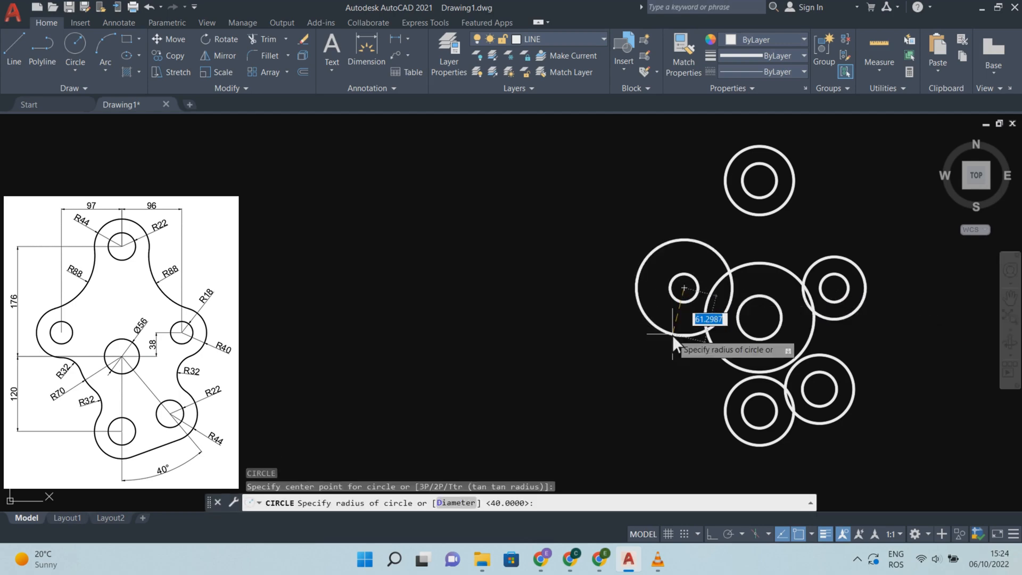
{"action": "type", "text": "40"}
{"action": "key", "text": "Return"}
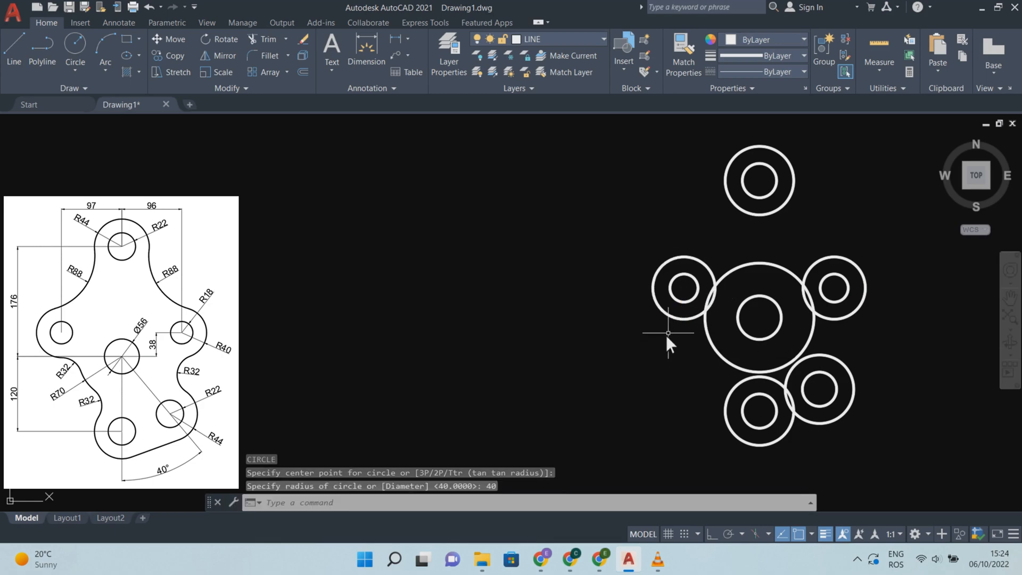
{"action": "key", "text": "Escape"}
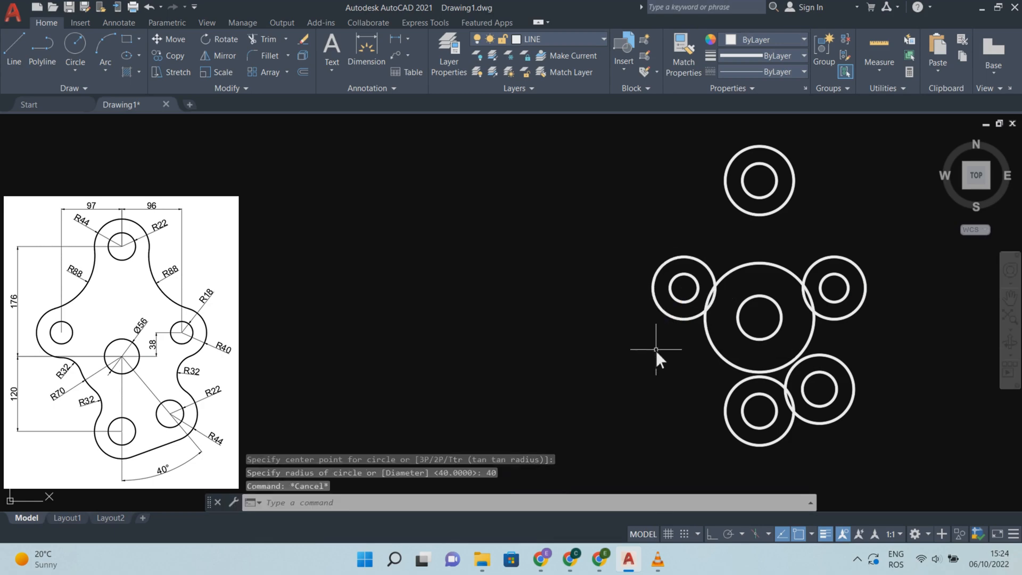
- Fillet the left radius 40 circle and the uppermost radius 44 circle with a radius of 88
{"action": "type", "text": "F"}
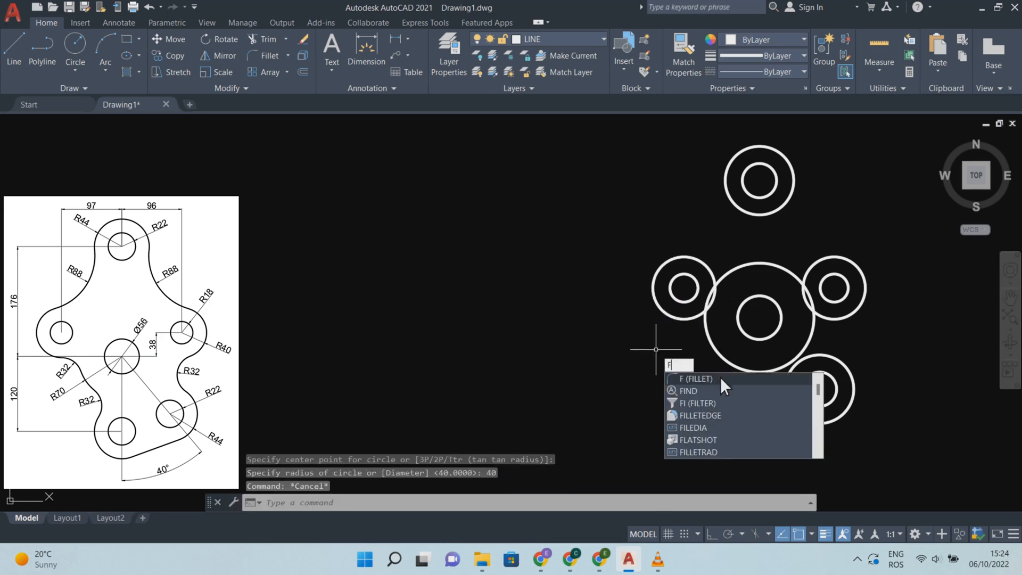
{"action": "left_click", "coordinate": [720, 377]}
{"action": "type", "text": "R"}
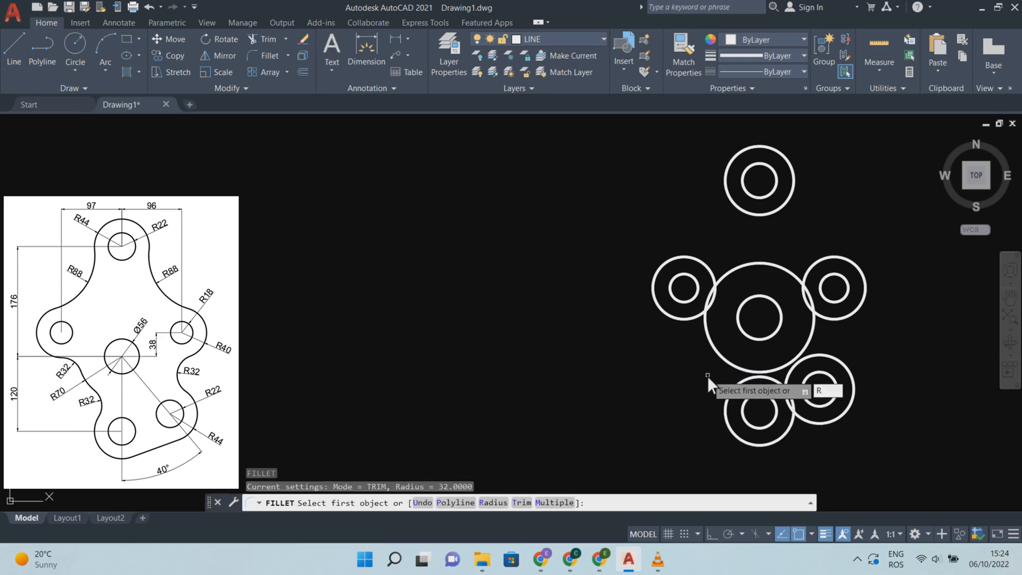
{"action": "key", "text": "Return"}
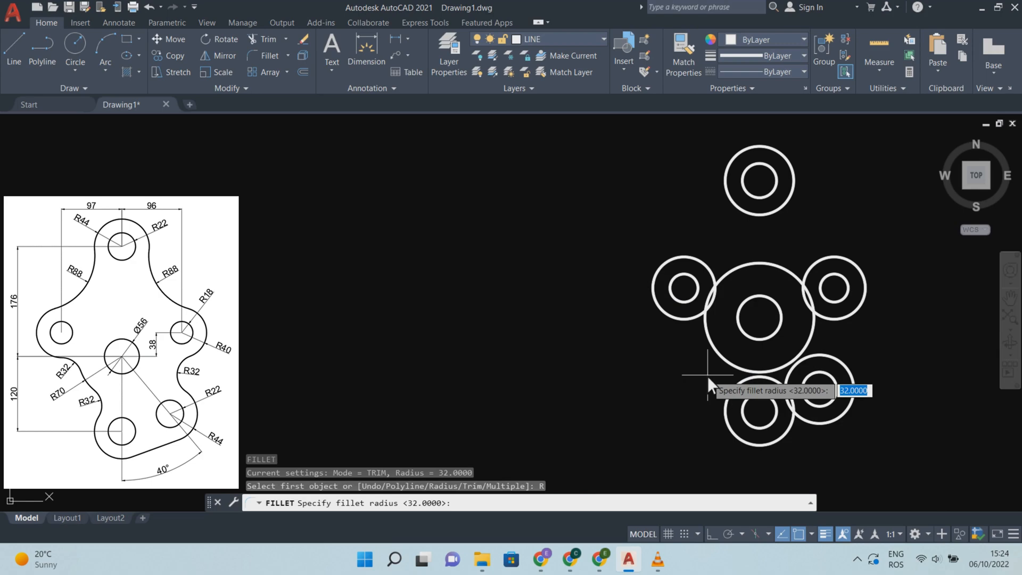
{"action": "type", "text": "88"}
{"action": "key", "text": "Return"}
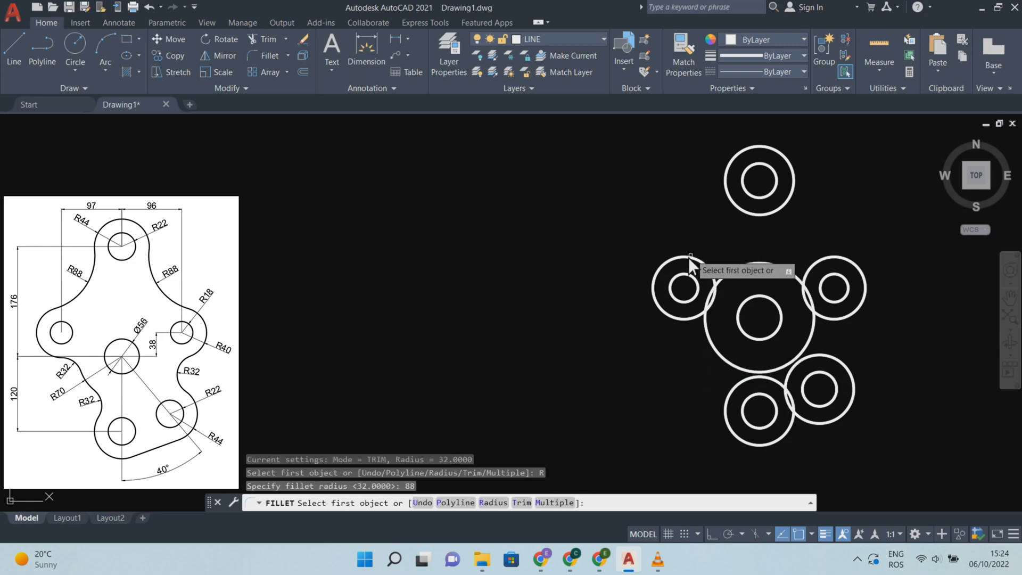
{"action": "left_click", "coordinate": [683, 258]}
{"action": "left_click", "coordinate": [729, 197]}
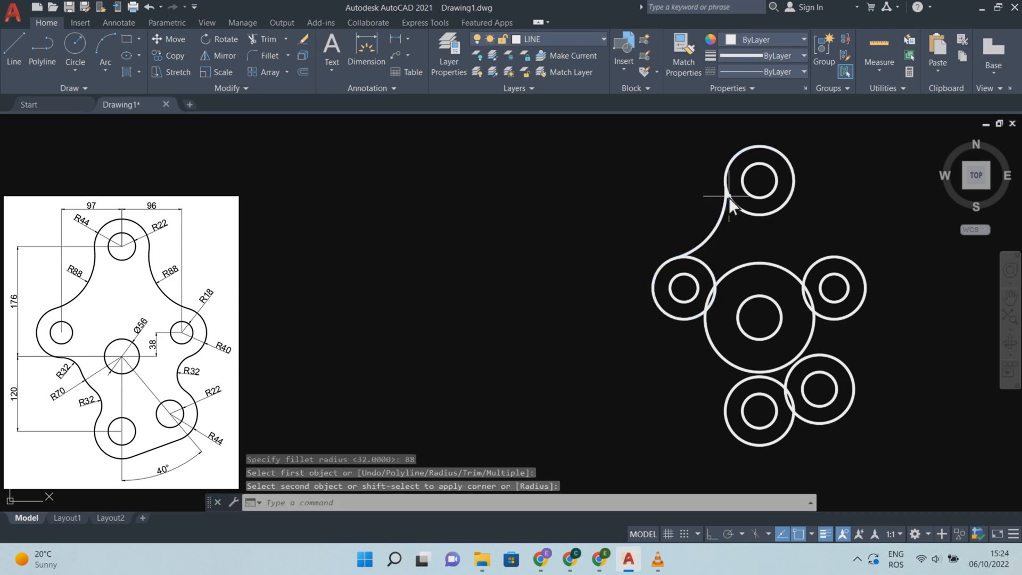
- Fillet the uppermost radius 44 circle and the right radius 40 circle with the same radius of 88
{"action": "key", "text": "Return"}
{"action": "left_click", "coordinate": [795, 181]}
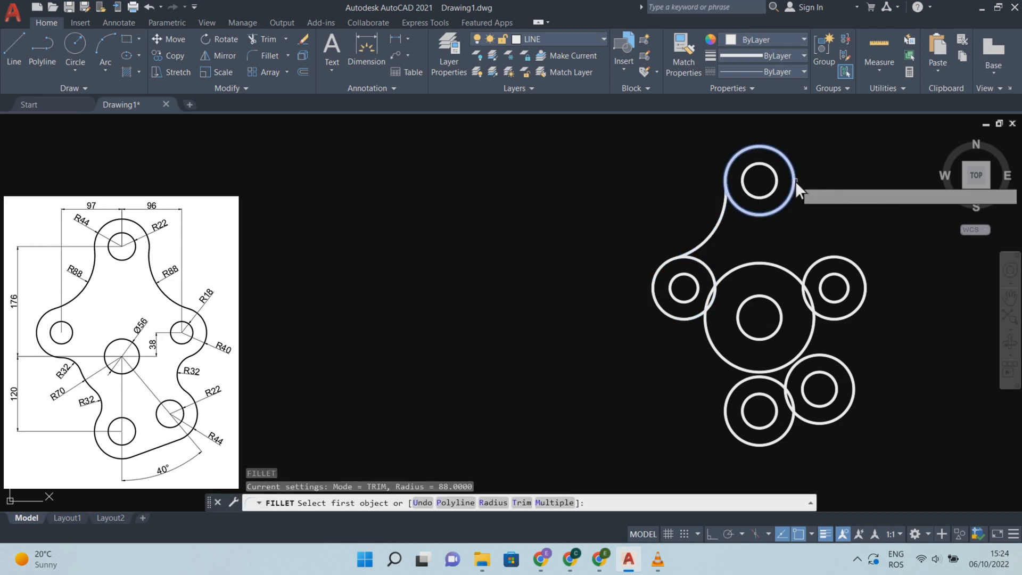
{"action": "left_click", "coordinate": [848, 261]}
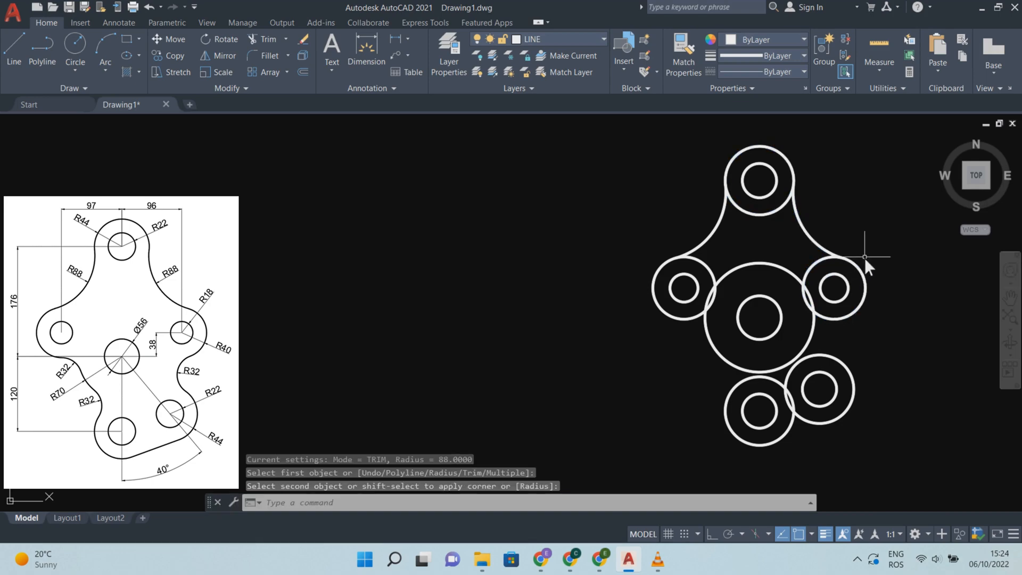
{"action": "key", "text": "Escape"}
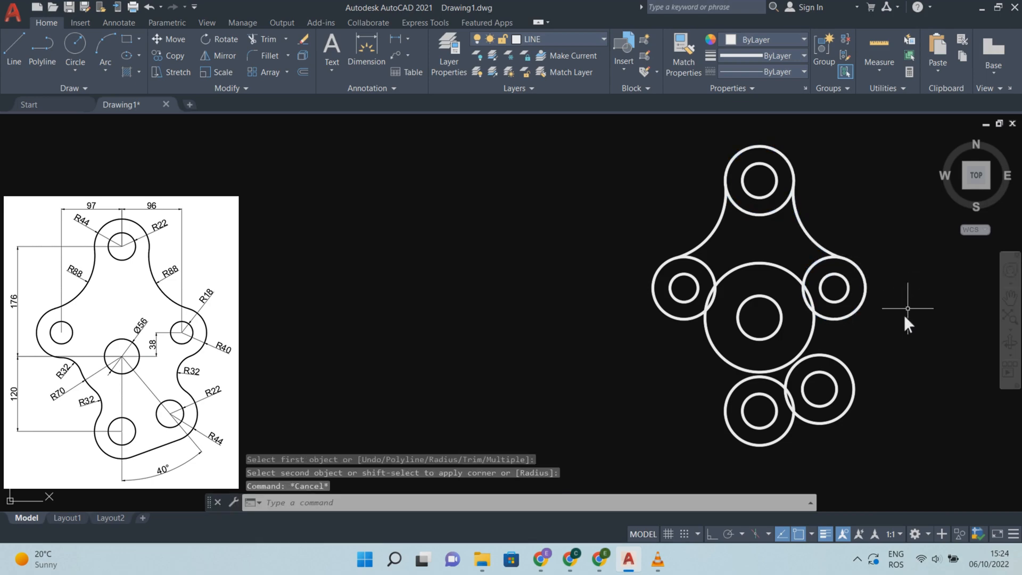
- Fillet the right radius 40 circle and the lower-right radius 44 circle with a radius of 32
{"action": "type", "text": "F"}
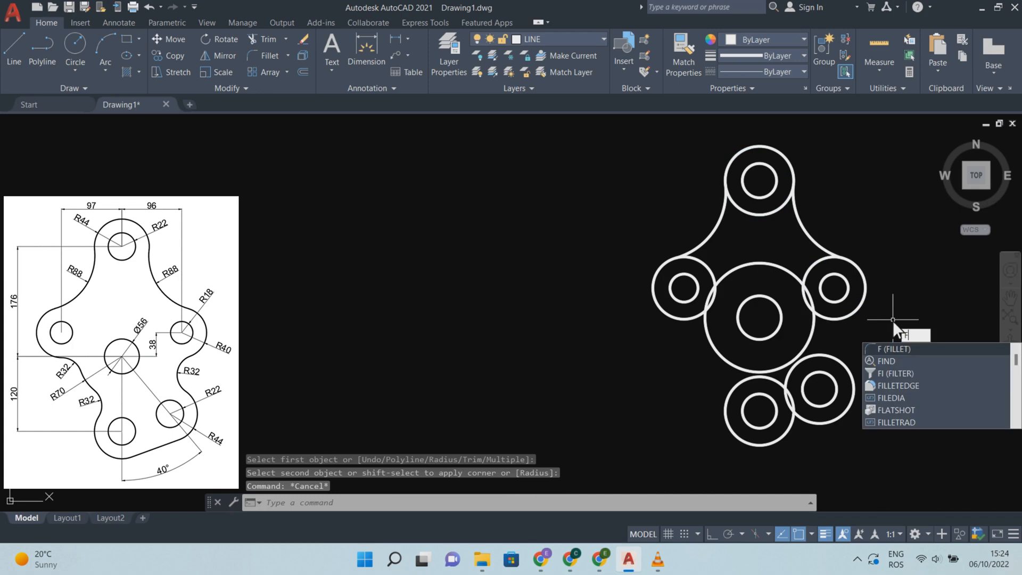
{"action": "key", "text": "Return"}
{"action": "type", "text": "R"}
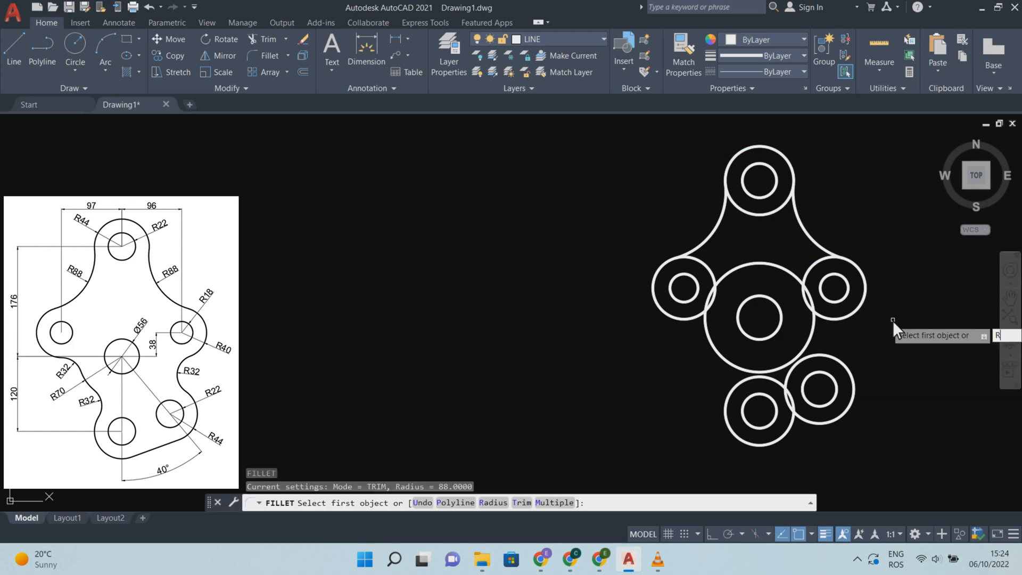
{"action": "key", "text": "Return"}
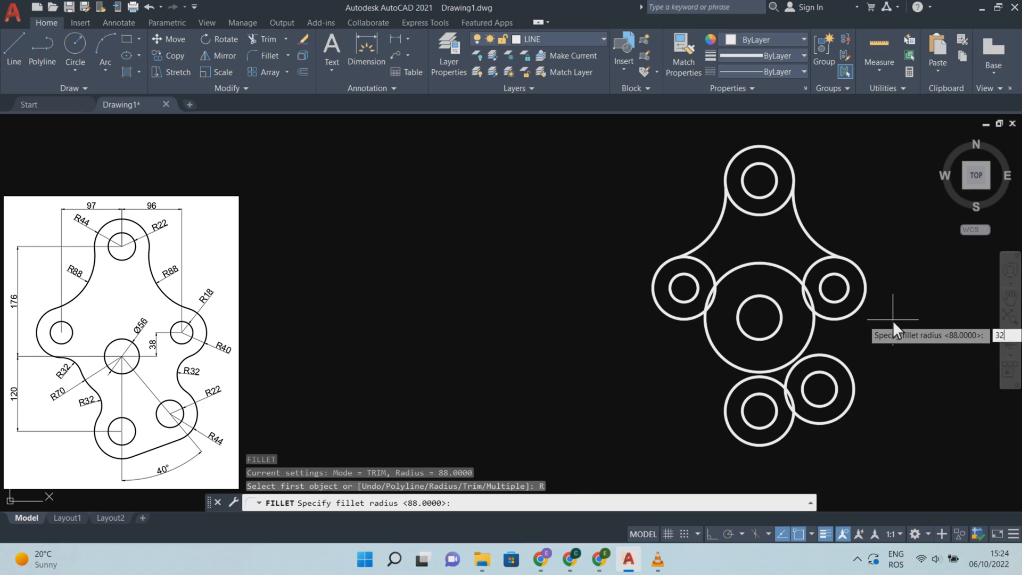
{"action": "key", "text": "Return"}
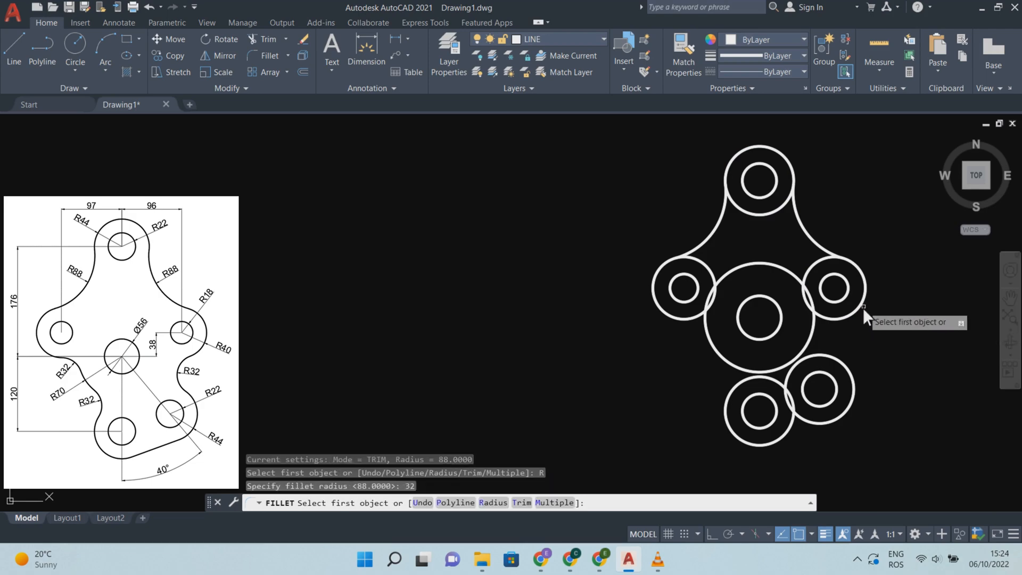
{"action": "left_click", "coordinate": [863, 308]}
{"action": "left_click", "coordinate": [848, 366]}
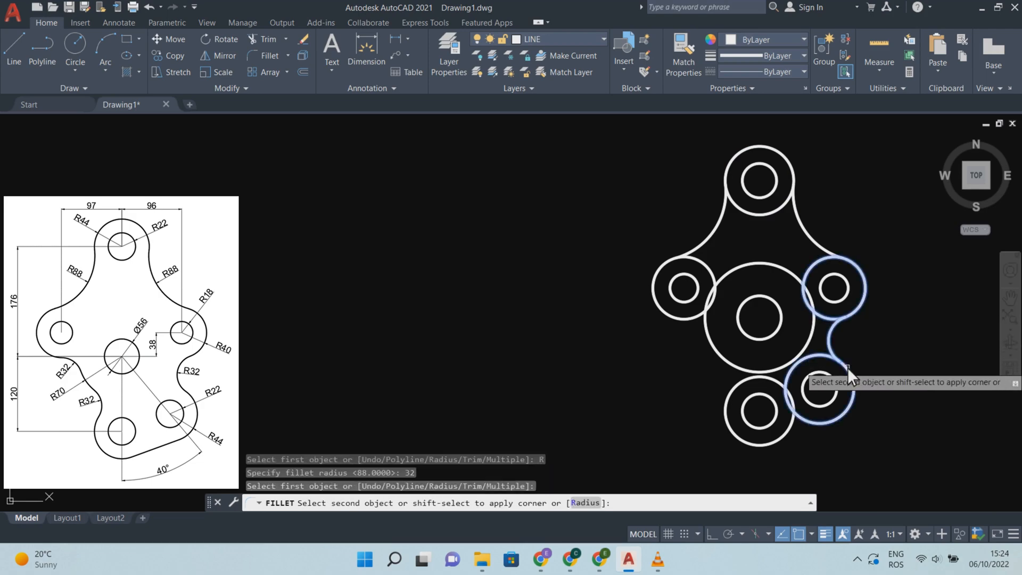
- Fillet the lowest radius 44 circle and the central radius 70 circle on their left side with radius 32
{"action": "key", "text": "Return"}
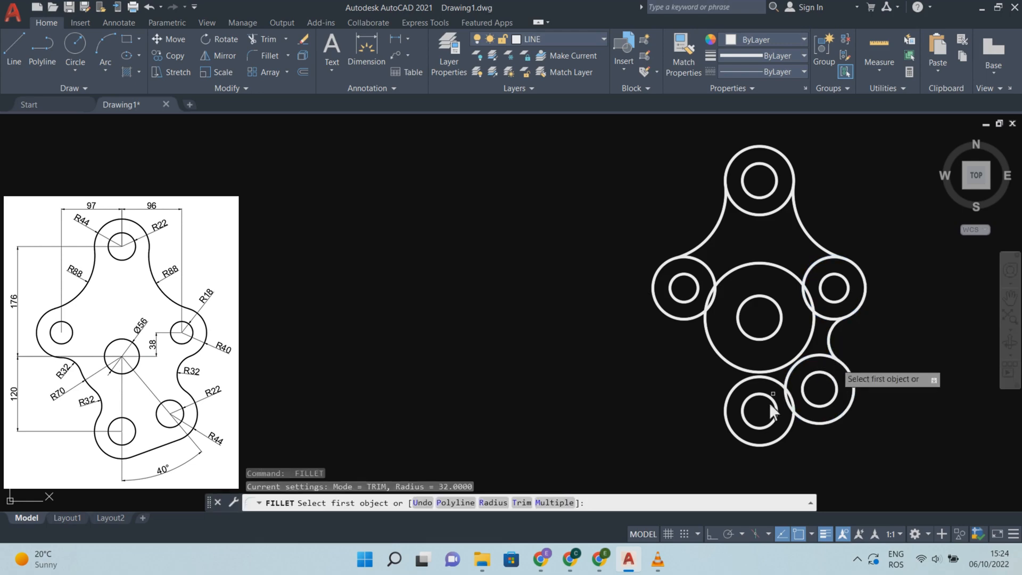
{"action": "left_click", "coordinate": [732, 392]}
{"action": "left_click", "coordinate": [723, 360]}
- Fillet the central radius 70 circle and the left radius 40 circle on their lower side with radius 32
{"action": "key", "text": "Return"}
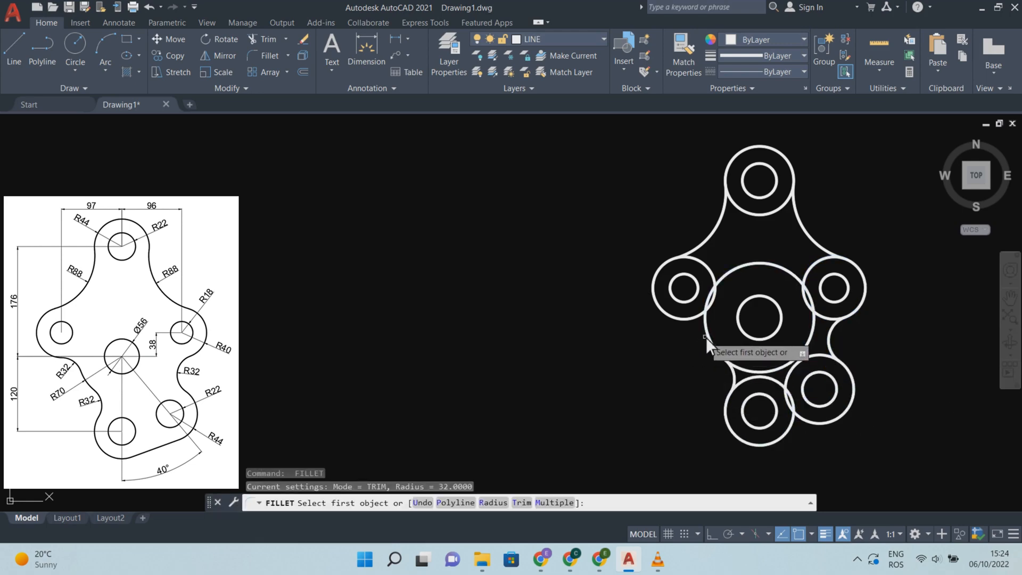
{"action": "left_click", "coordinate": [706, 337]}
{"action": "left_click", "coordinate": [678, 321]}
{"action": "key", "text": "Escape"}
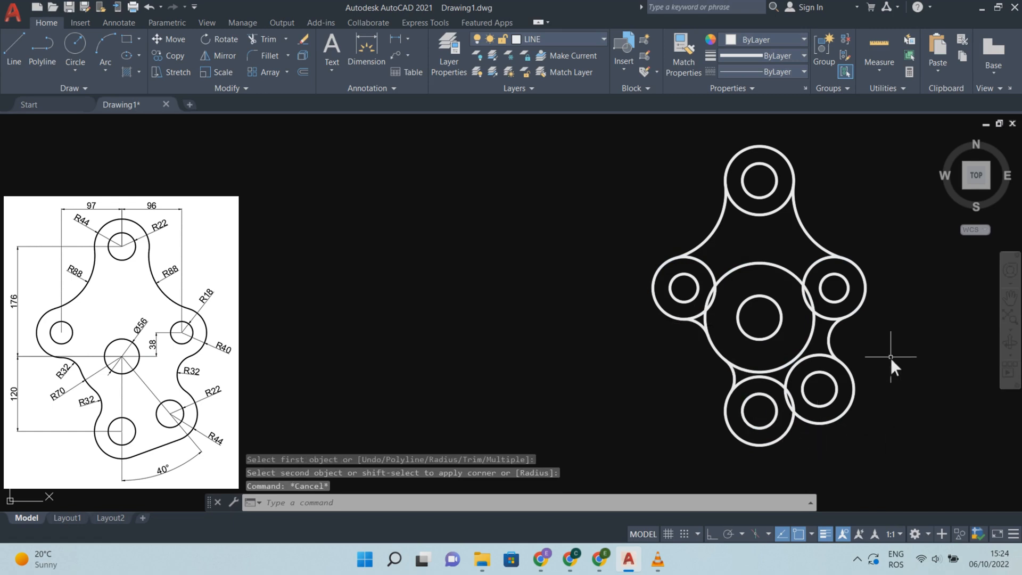
{"action": "type", "text": "l"}
{"action": "key", "text": "Return"}
{"action": "scroll", "coordinate": [820, 437], "scroll_direction": "up", "scroll_amount": 5}
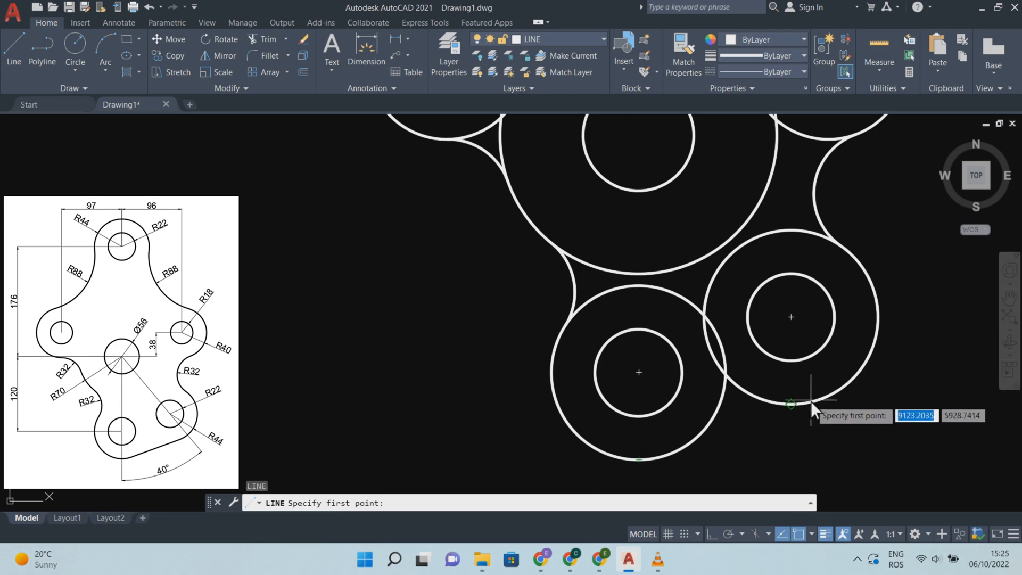
{"action": "key", "text": "Escape"}
- Limit the running object snaps to Tangent by turning off Endpoint, Midpoint, Center and Quadrant
{"action": "mouse_move", "coordinate": [810, 401]}
{"action": "middle_mouse_down"}
{"action": "mouse_move", "coordinate": [872, 346]}
{"action": "mouse_move", "coordinate": [858, 344]}
{"action": "middle_mouse_up"}
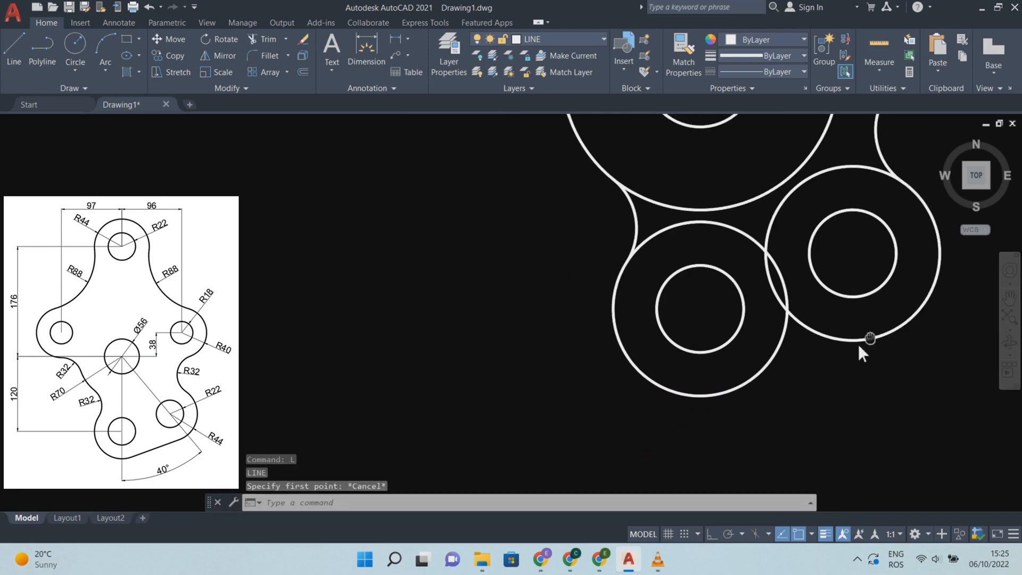
{"action": "left_click", "coordinate": [812, 534]}
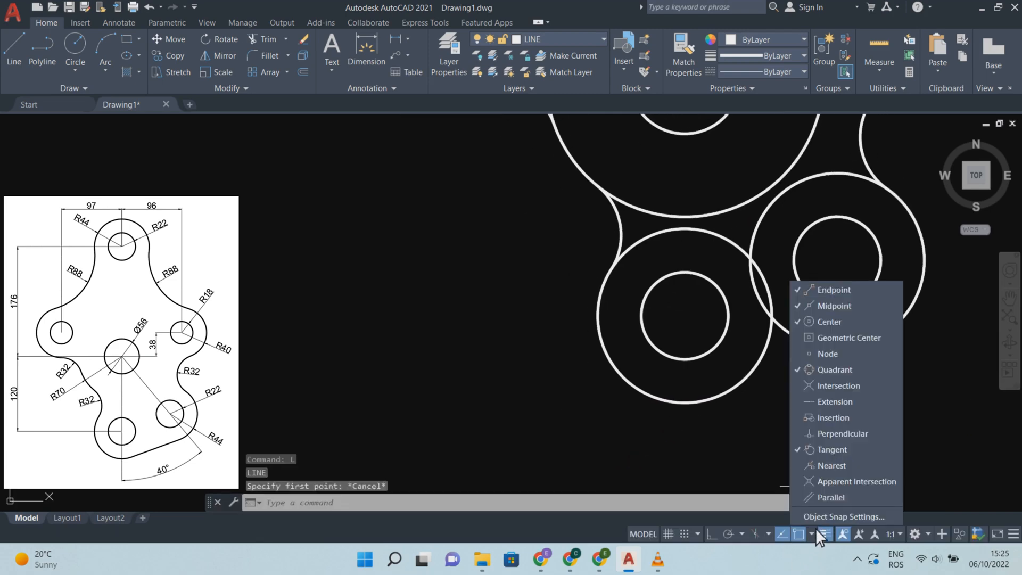
{"action": "left_click", "coordinate": [800, 371]}
{"action": "left_click", "coordinate": [797, 322]}
{"action": "left_click", "coordinate": [795, 305]}
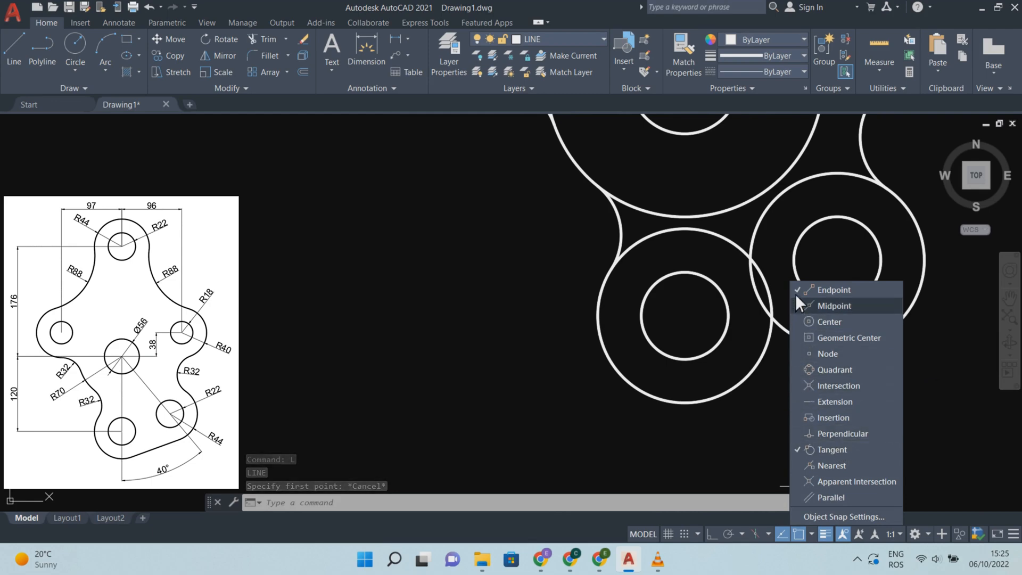
{"action": "left_click", "coordinate": [795, 292]}
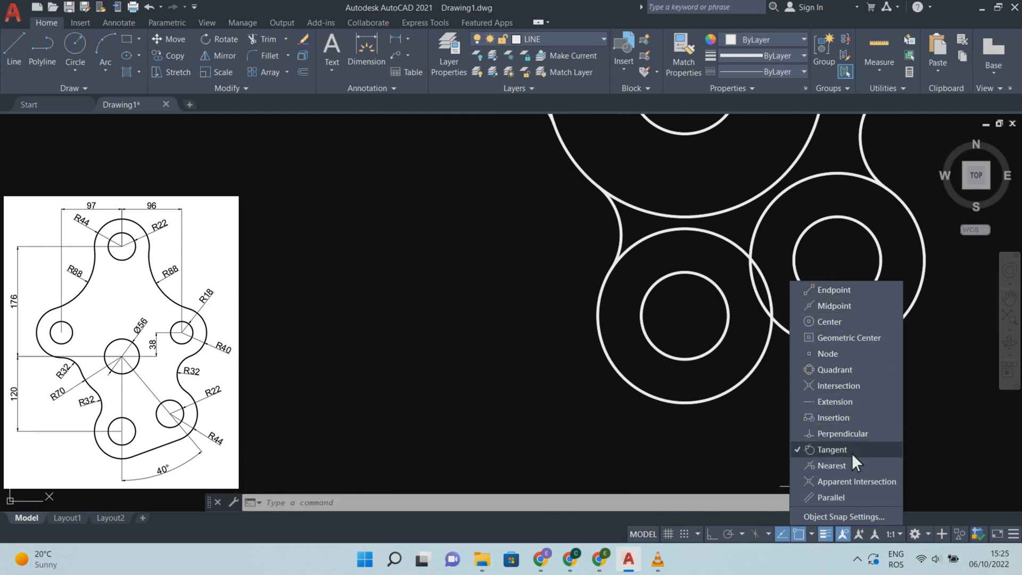
{"action": "left_click", "coordinate": [743, 454]}
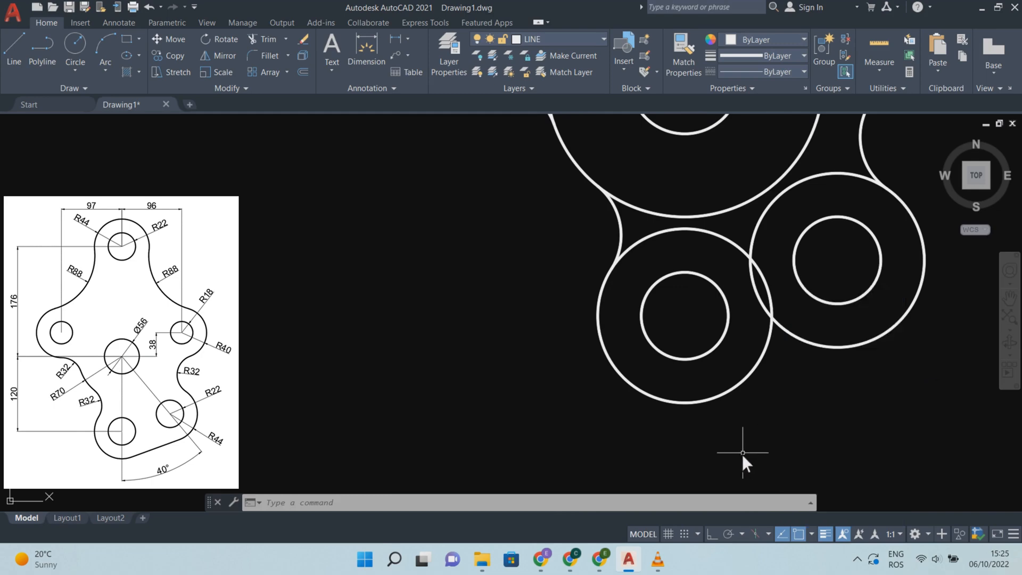
{"action": "key", "text": "Escape"}
- Draw a line tangent to the undersides of the lowest radius 44 circle and the lower-right radius 44 circle
{"action": "type", "text": "l"}
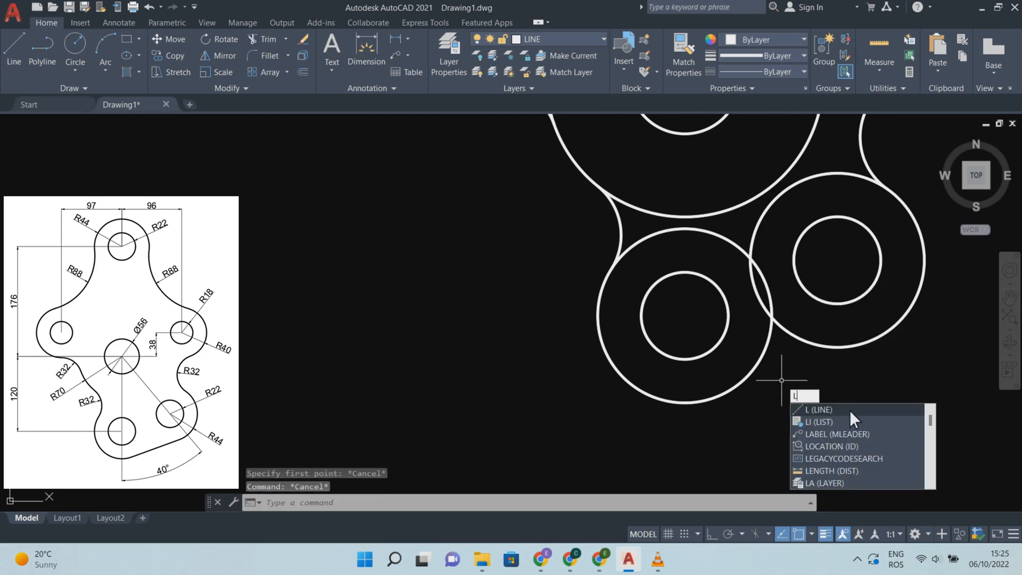
{"action": "key", "text": "Return"}
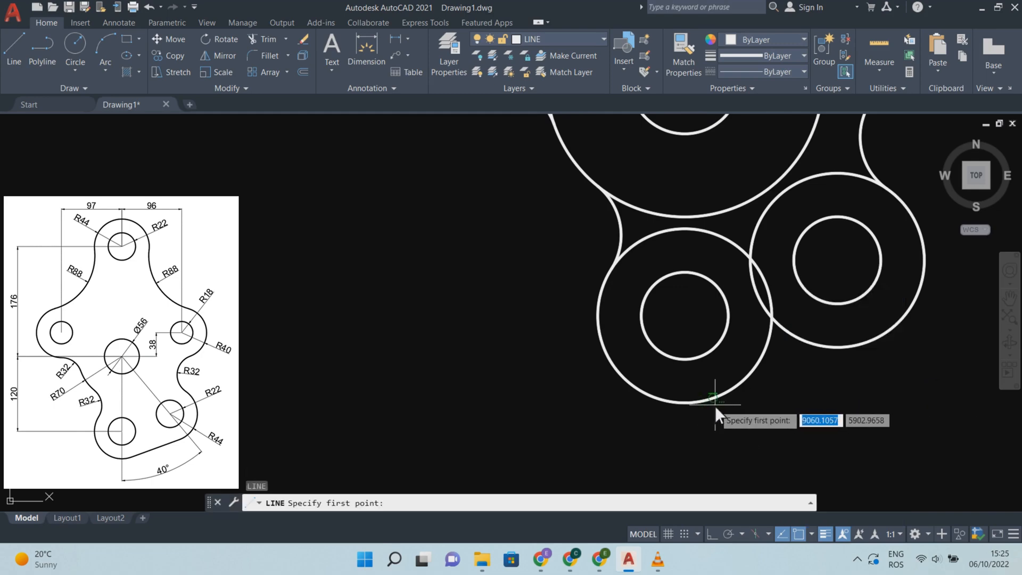
{"action": "left_click", "coordinate": [701, 408]}
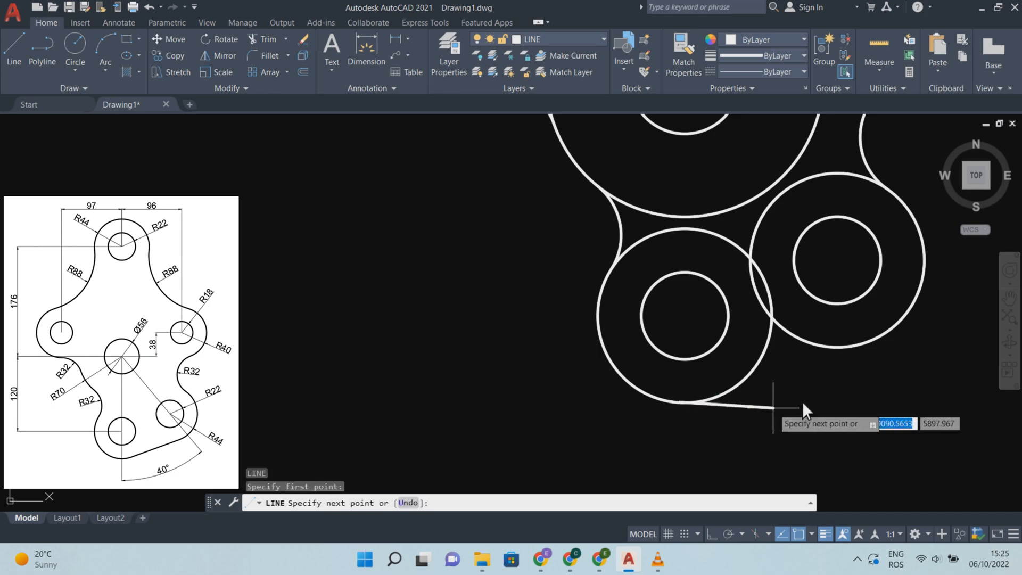
{"action": "left_click", "coordinate": [856, 348]}
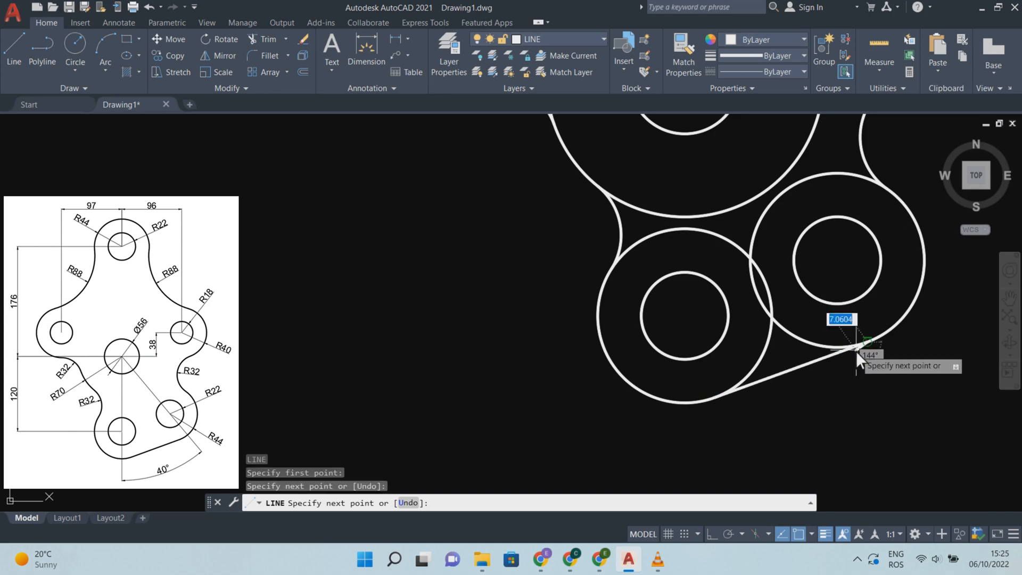
{"action": "key", "text": "Escape"}
{"action": "scroll", "coordinate": [875, 400], "scroll_direction": "down", "scroll_amount": 5}
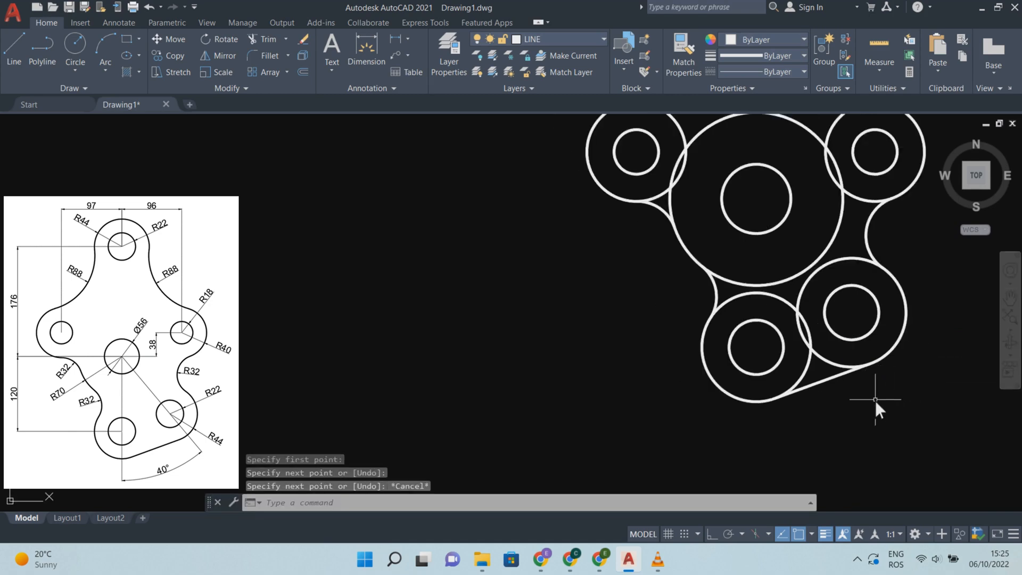
- Start Trim with the lower tangent line and all five fillet arcs as cutting edges
{"action": "middle_click_drag", "start_coordinate": [901, 367], "coordinate": [895, 407]}
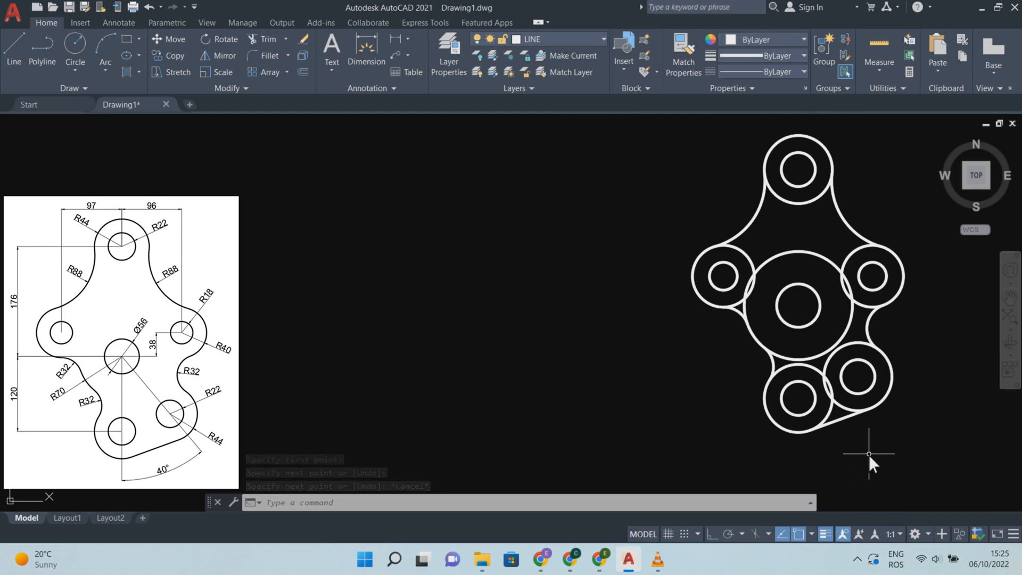
{"action": "left_click", "coordinate": [839, 420]}
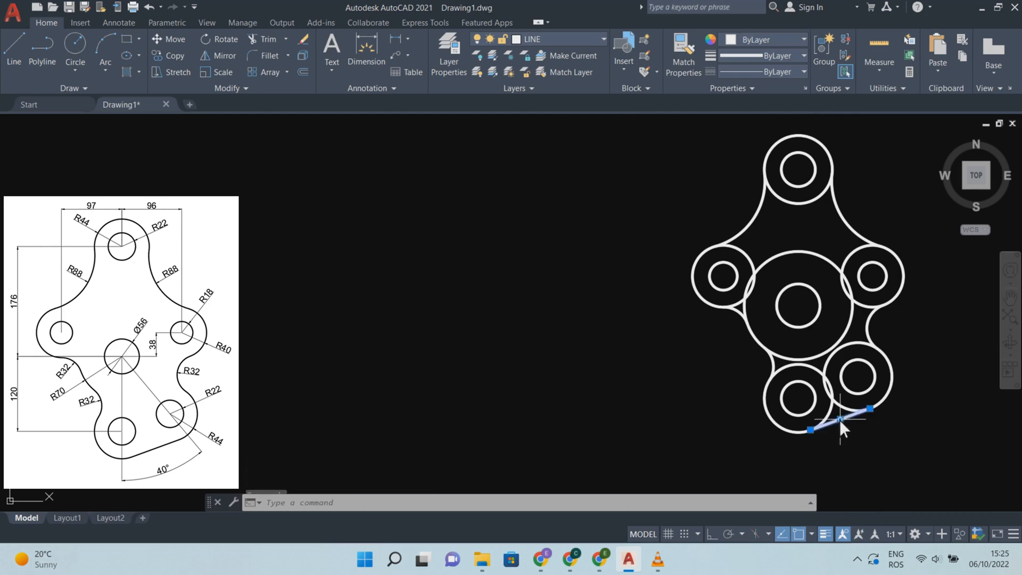
{"action": "left_click", "coordinate": [877, 334]}
{"action": "left_click", "coordinate": [863, 331]}
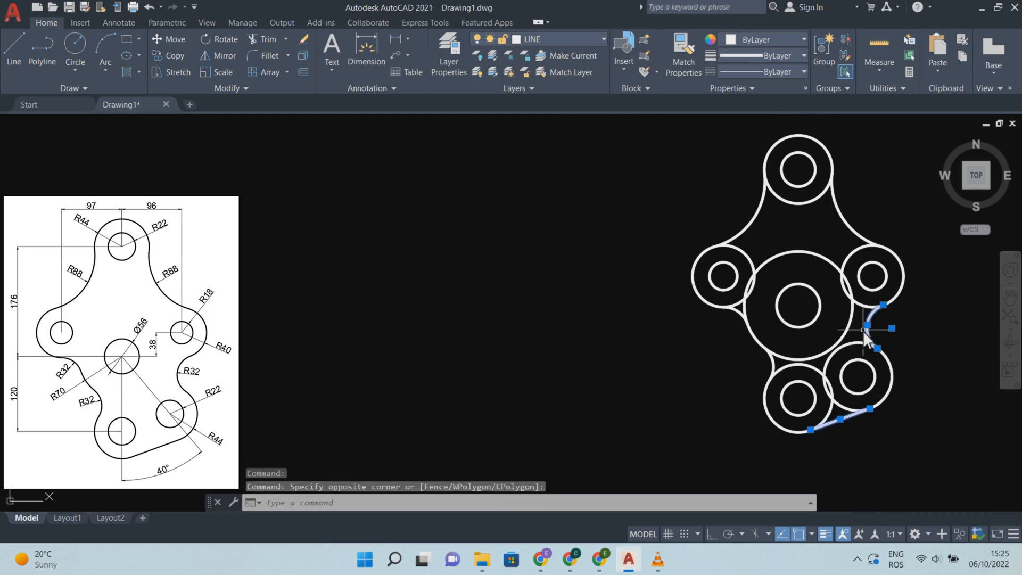
{"action": "left_click", "coordinate": [773, 365]}
{"action": "left_click", "coordinate": [741, 311]}
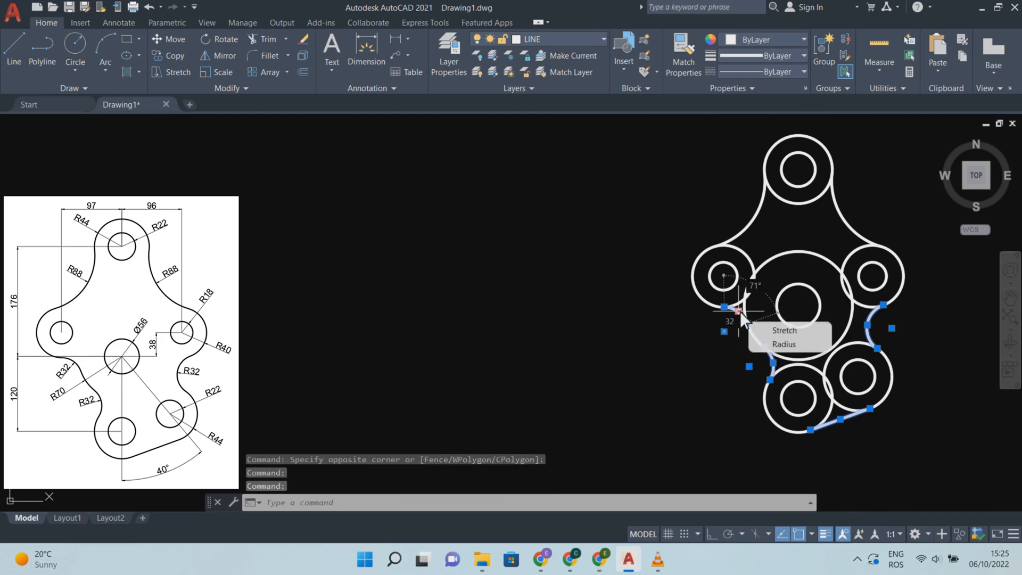
{"action": "left_click", "coordinate": [847, 214]}
{"action": "left_click", "coordinate": [773, 228]}
{"action": "left_click", "coordinate": [726, 215]}
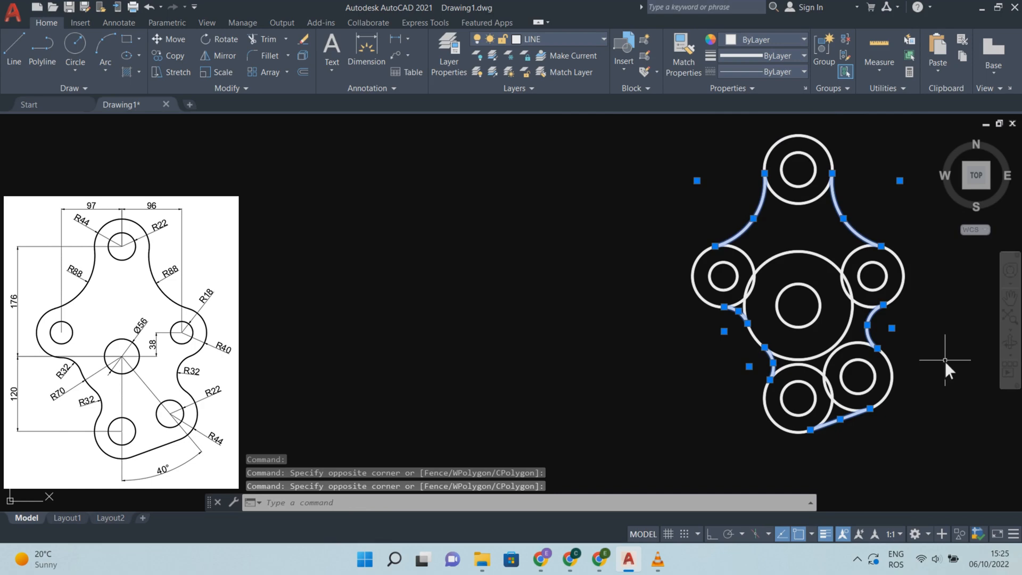
{"action": "middle_click_drag", "start_coordinate": [943, 343], "coordinate": [851, 360]}
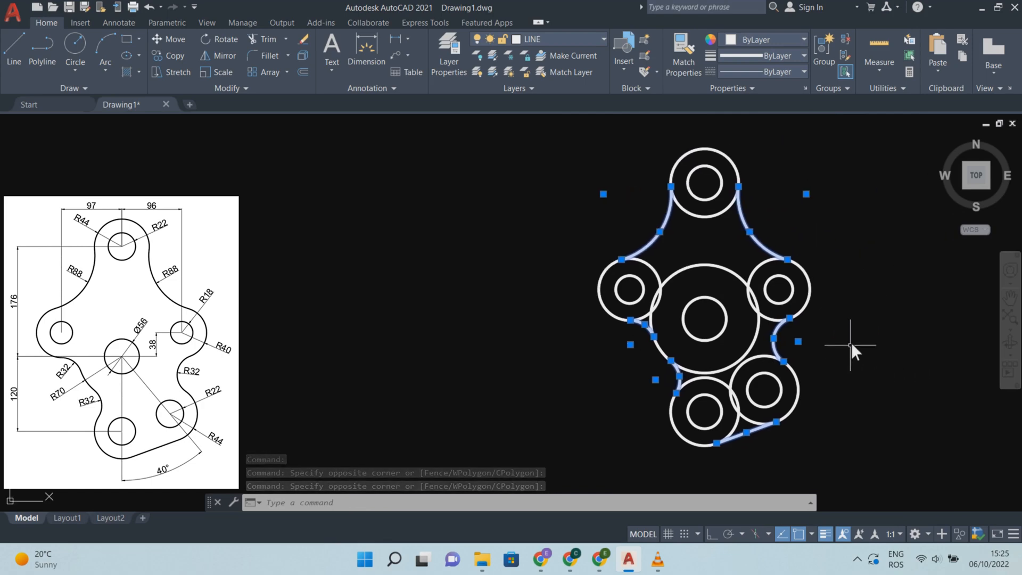
{"action": "type", "text": "TR"}
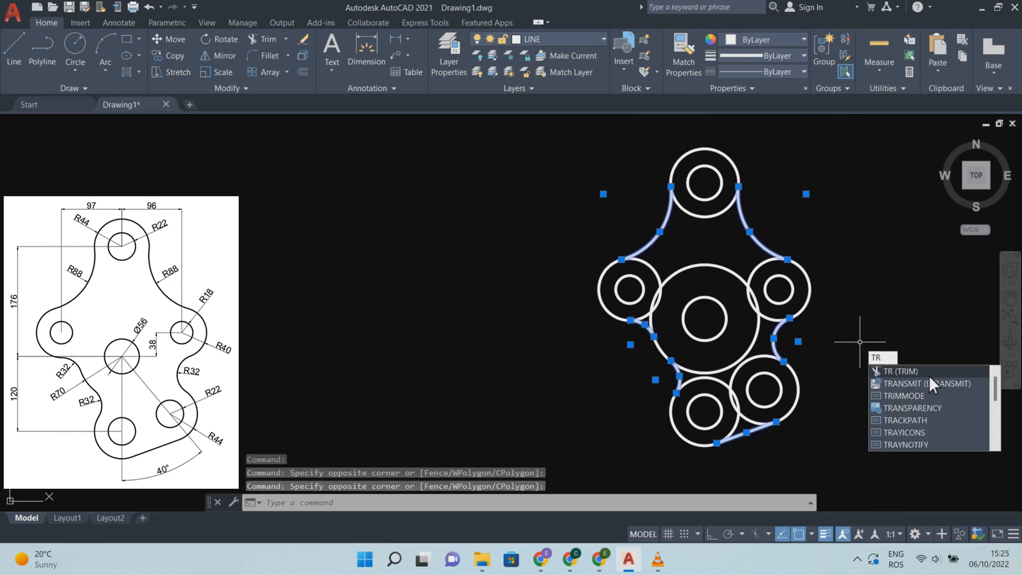
{"action": "key", "text": "Return"}
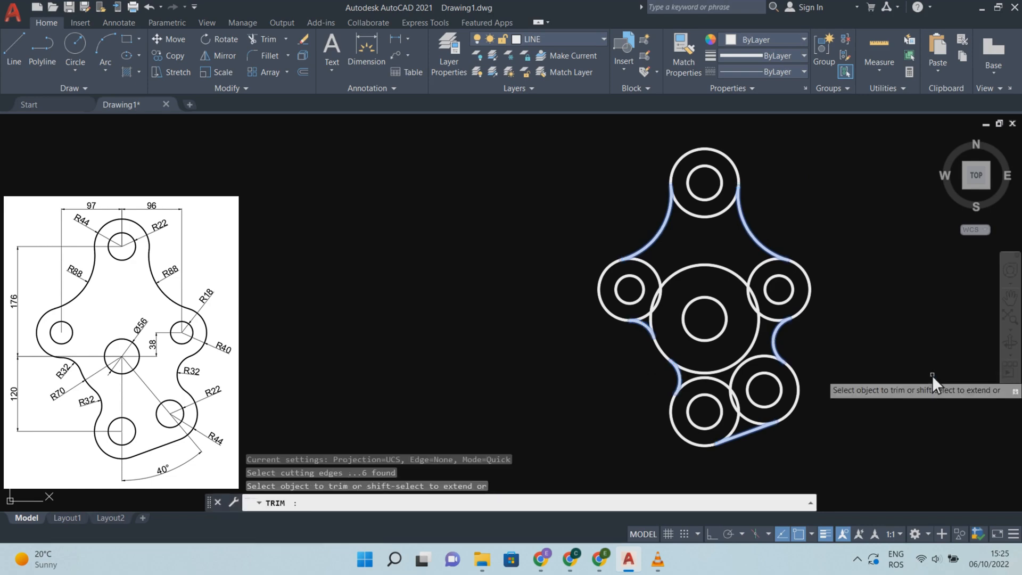
- Trim away the inner portions of the radius 40, 44 and 70 circles, leaving only the plate's outer contour and the holes
{"action": "left_click", "coordinate": [758, 286]}
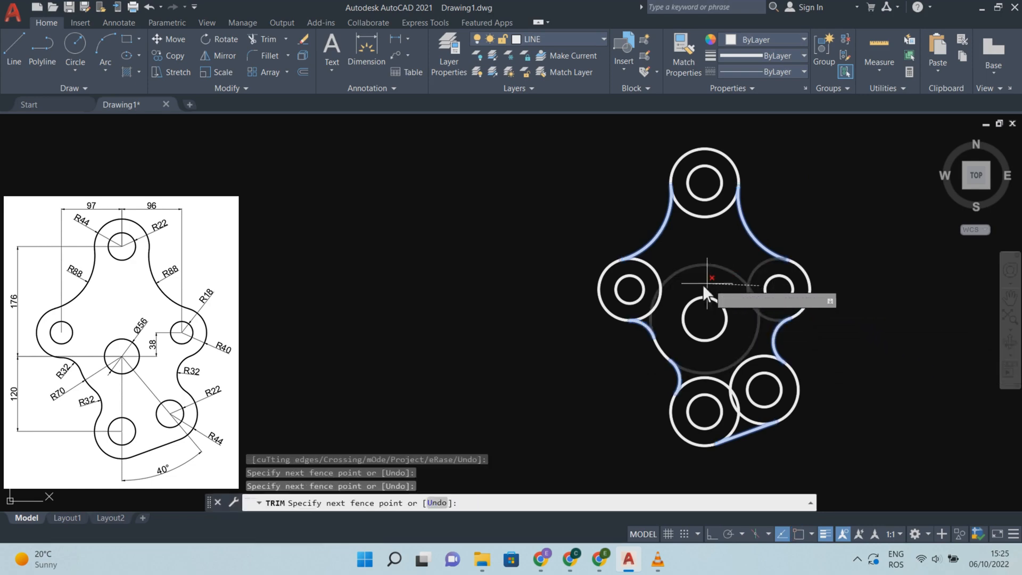
{"action": "left_click", "coordinate": [656, 284]}
{"action": "key", "text": "Return"}
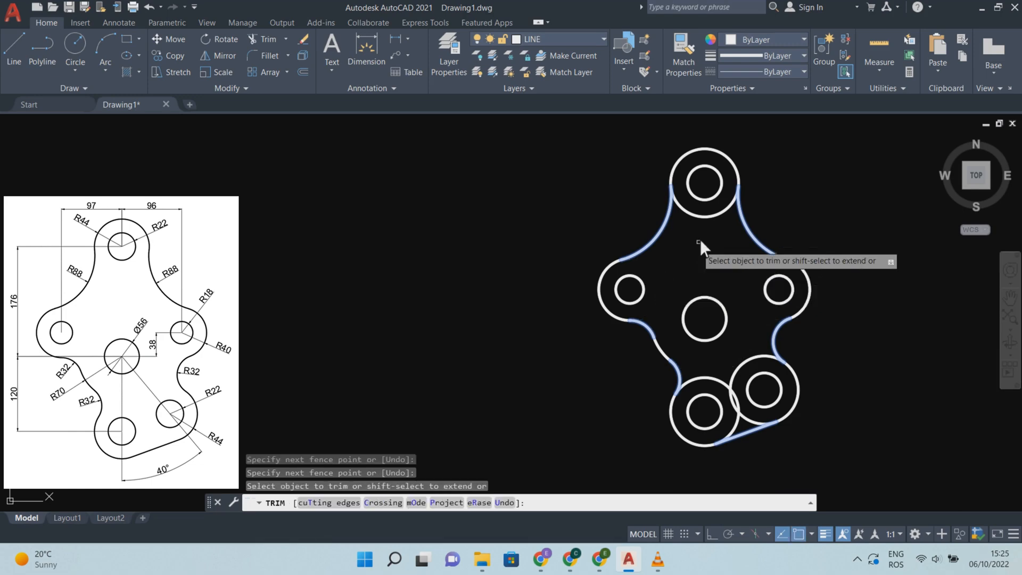
{"action": "left_click", "coordinate": [740, 375]}
{"action": "key", "text": "Return"}
{"action": "key", "text": "Escape"}
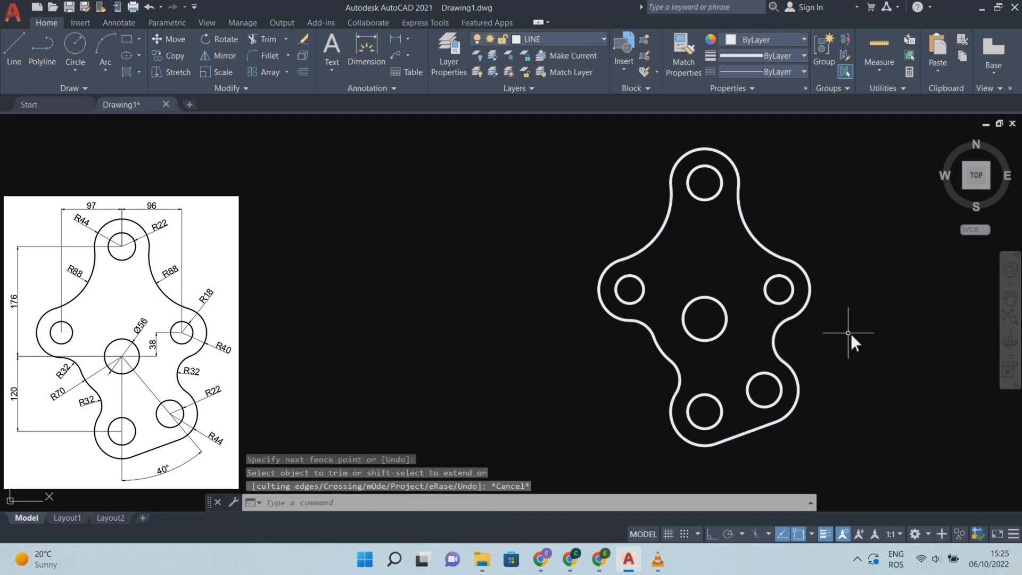
- Make cote the current layer
{"action": "middle_click_drag", "start_coordinate": [884, 339], "coordinate": [893, 341]}
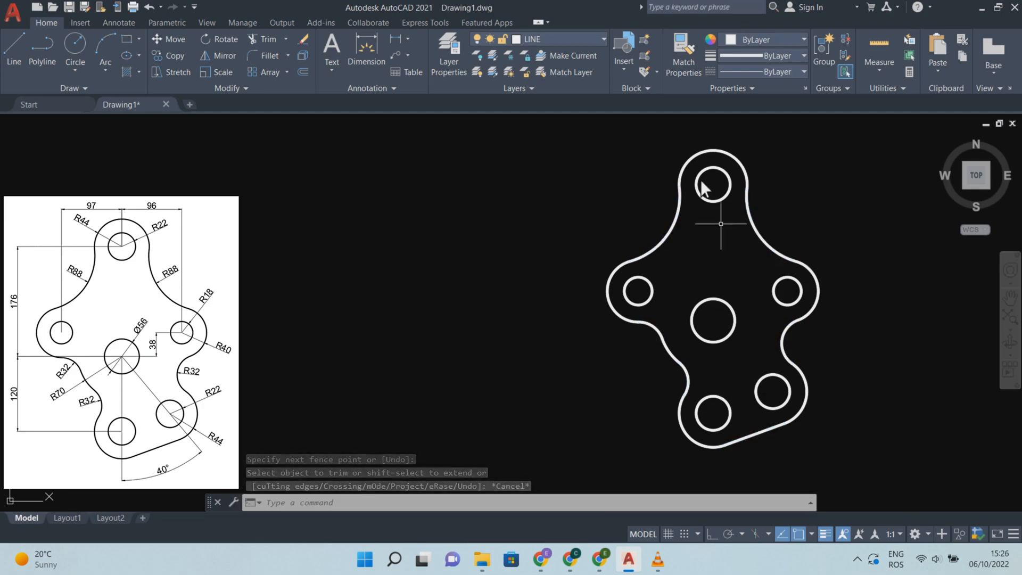
{"action": "left_click", "coordinate": [604, 38]}
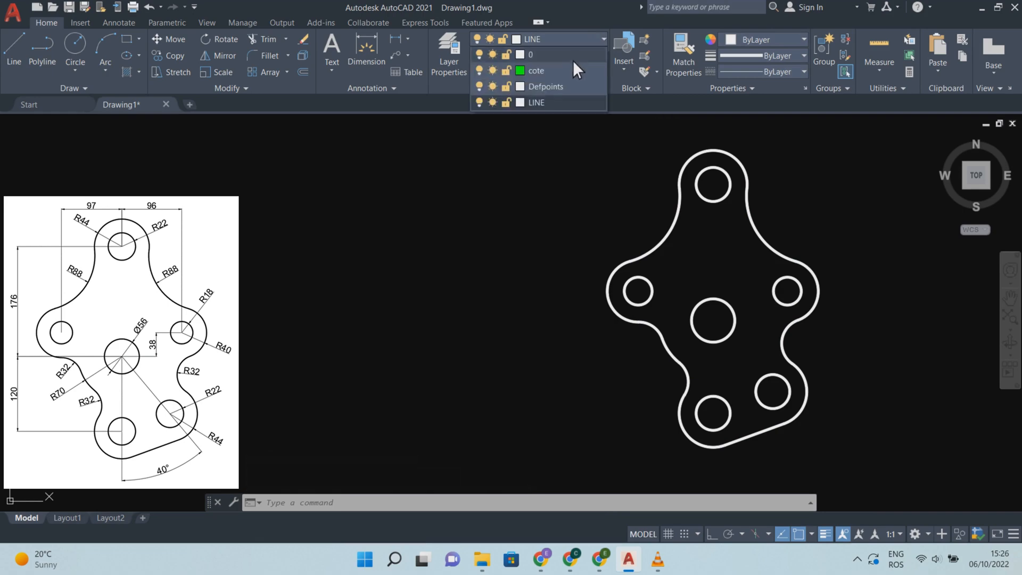
{"action": "left_click", "coordinate": [563, 73]}
- Start the Dimension command and enable the Endpoint, Midpoint, Center, Node, Quadrant, Intersection and Perpendicular object snaps alongside Tangent
{"action": "middle_click_drag", "start_coordinate": [742, 249], "coordinate": [705, 245]}
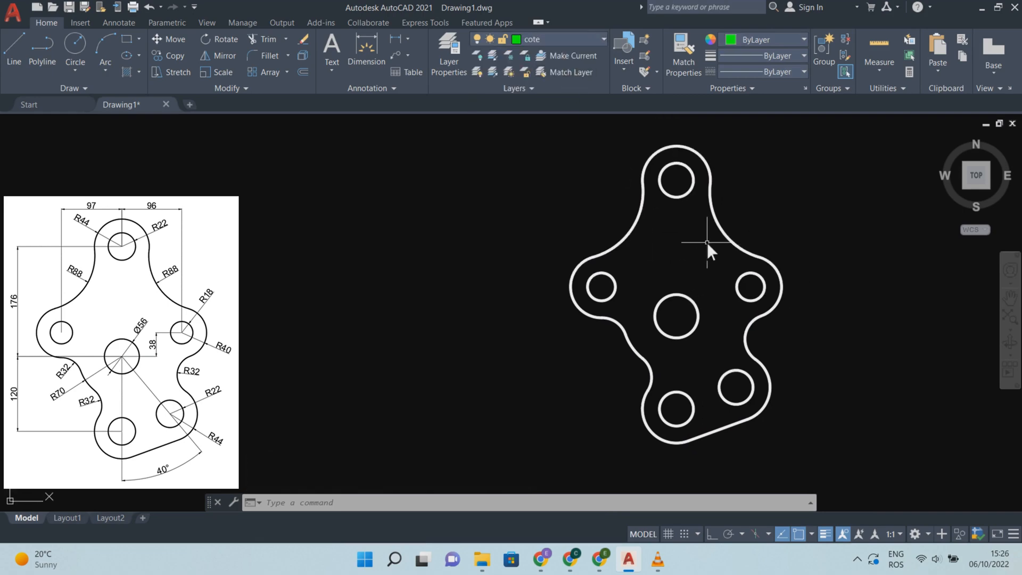
{"action": "left_click", "coordinate": [369, 54]}
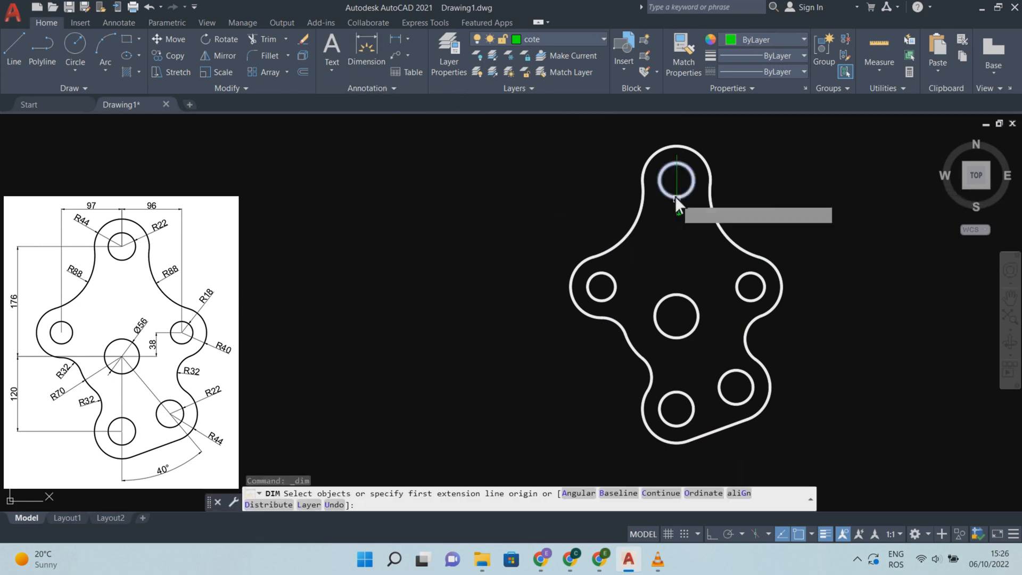
{"action": "left_click", "coordinate": [811, 533]}
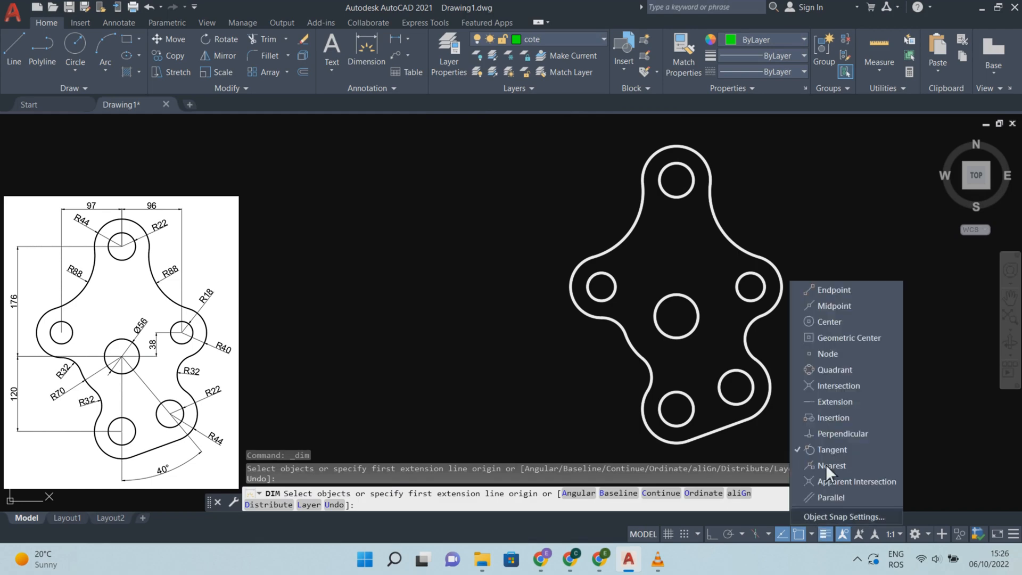
{"action": "left_click", "coordinate": [798, 291]}
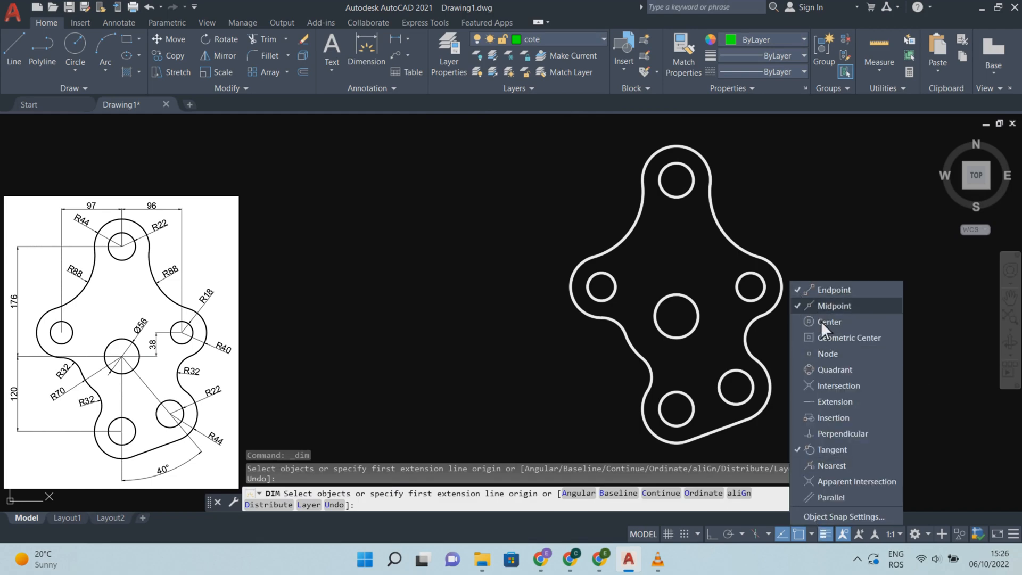
{"action": "left_click", "coordinate": [823, 322]}
{"action": "left_click", "coordinate": [825, 353]}
{"action": "left_click", "coordinate": [828, 370]}
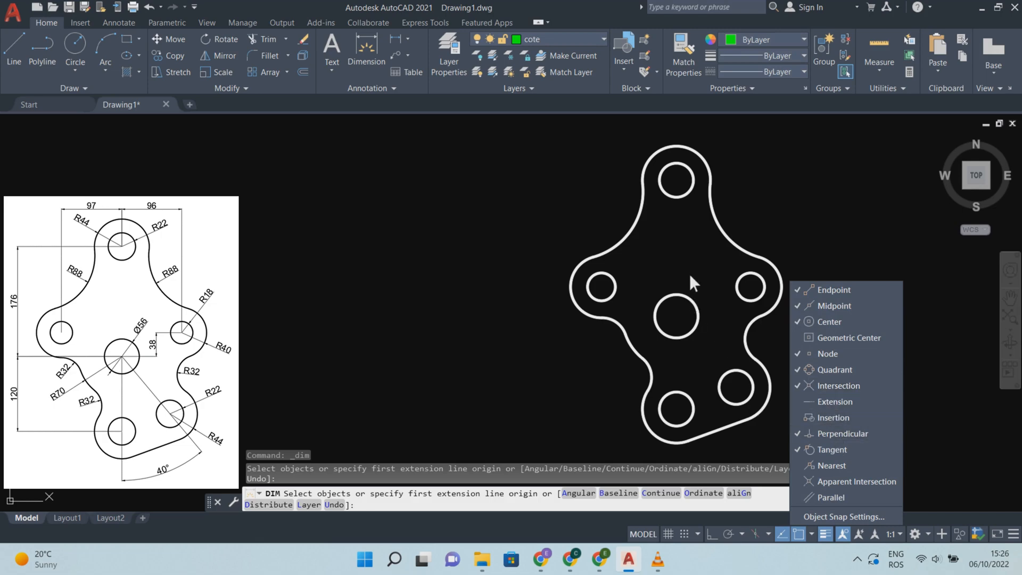
- Dimension the vertical distance between the centres of the uppermost hole and the central hole, placed to the left of the plate
{"action": "left_click", "coordinate": [675, 180]}
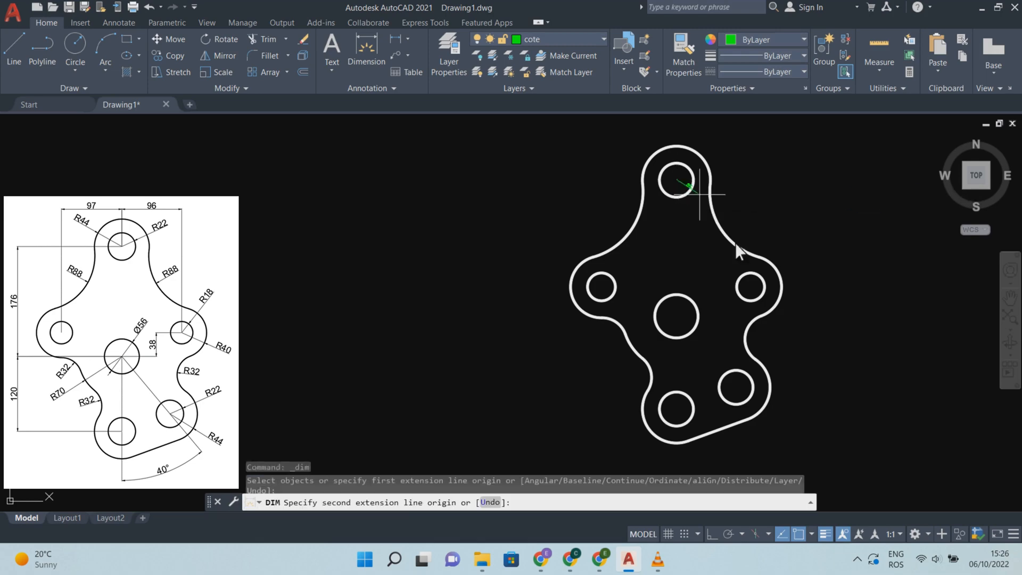
{"action": "left_click", "coordinate": [676, 317]}
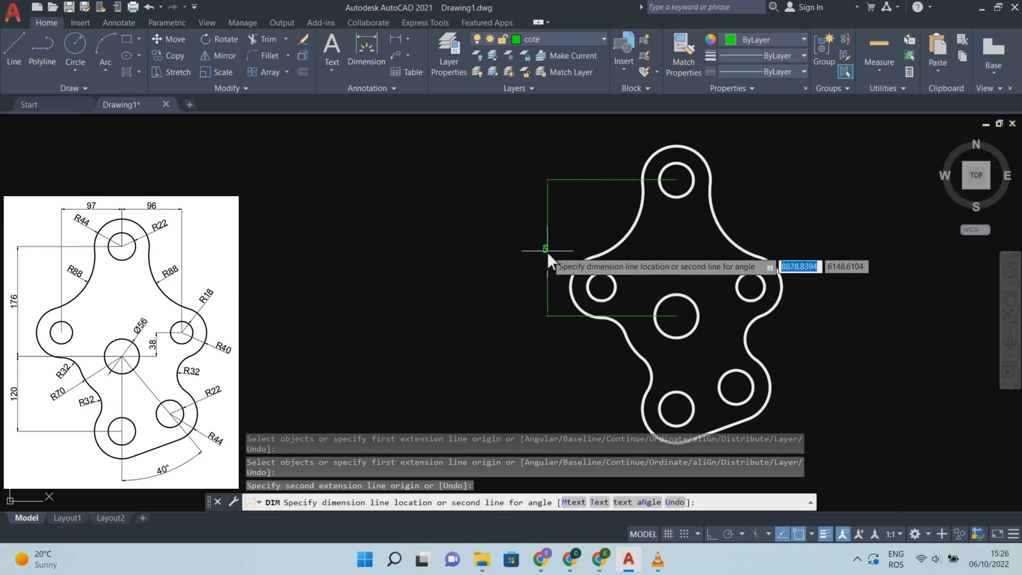
{"action": "left_click", "coordinate": [547, 251]}
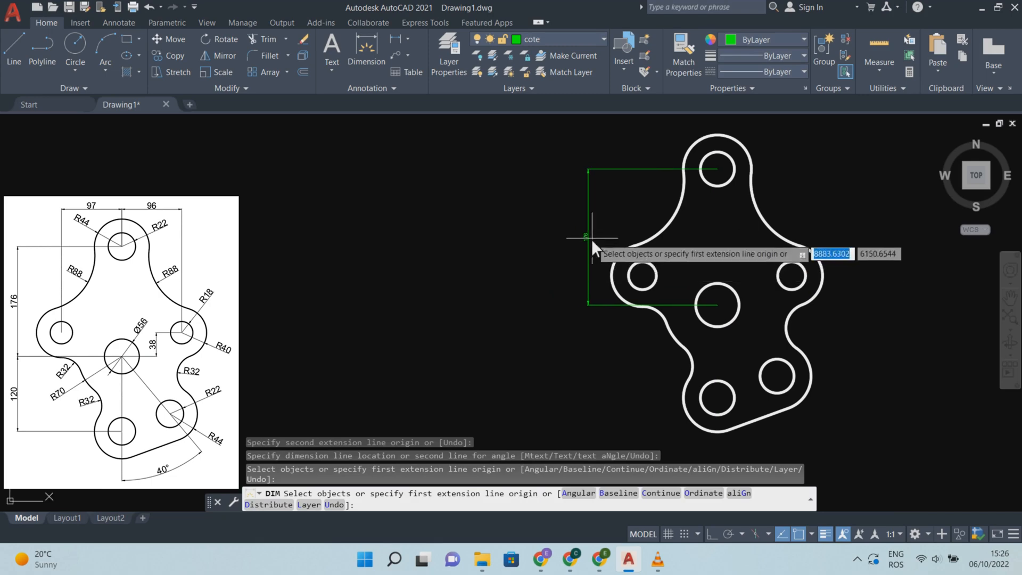
{"action": "scroll", "coordinate": [587, 238], "scroll_direction": "up", "scroll_amount": 3}
{"action": "scroll", "coordinate": [586, 250], "scroll_direction": "down", "scroll_amount": 3}
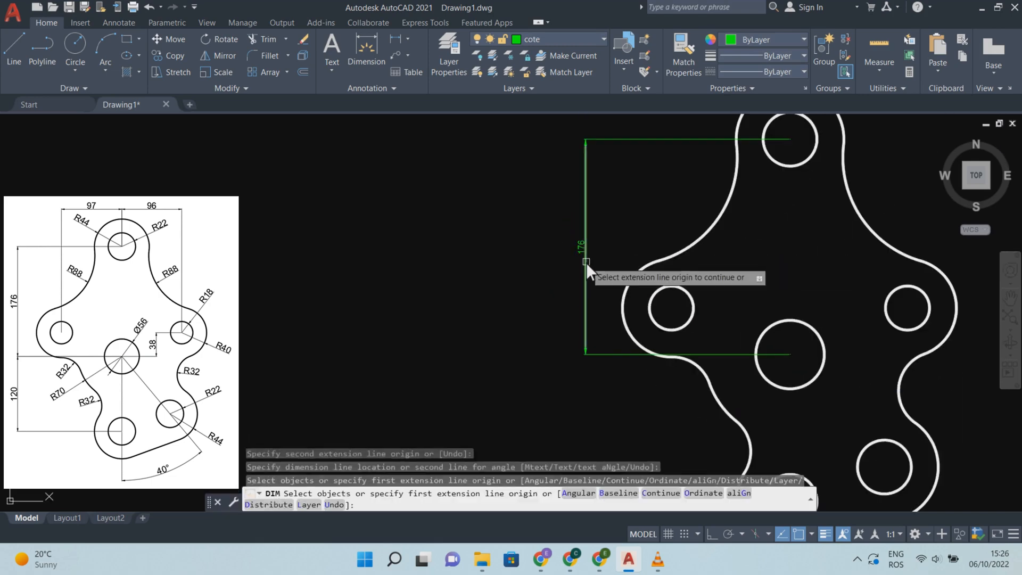
{"action": "scroll", "coordinate": [586, 263], "scroll_direction": "down", "scroll_amount": 2}
{"action": "key", "text": "Return"}
- Modify the Copy of ISO-25 dimension style with a larger text height so the vertical dimension is easier to read
{"action": "left_click", "coordinate": [568, 233]}
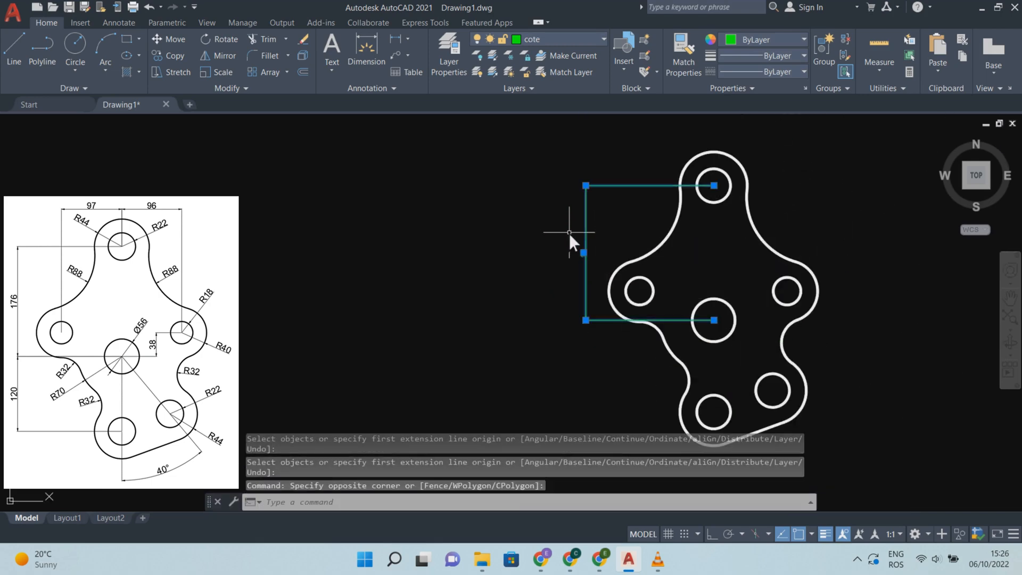
{"action": "left_click", "coordinate": [126, 21]}
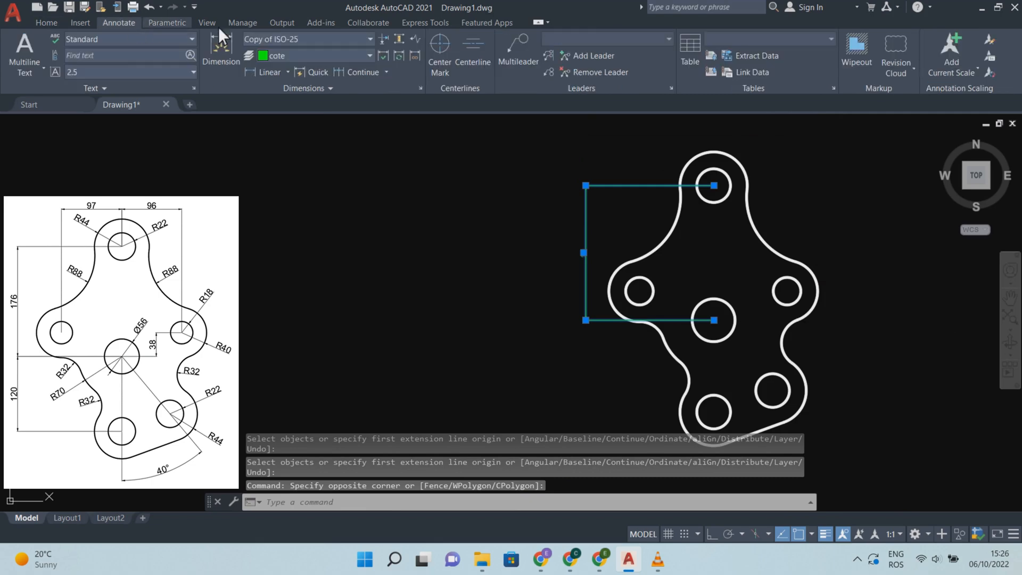
{"action": "left_click", "coordinate": [369, 39]}
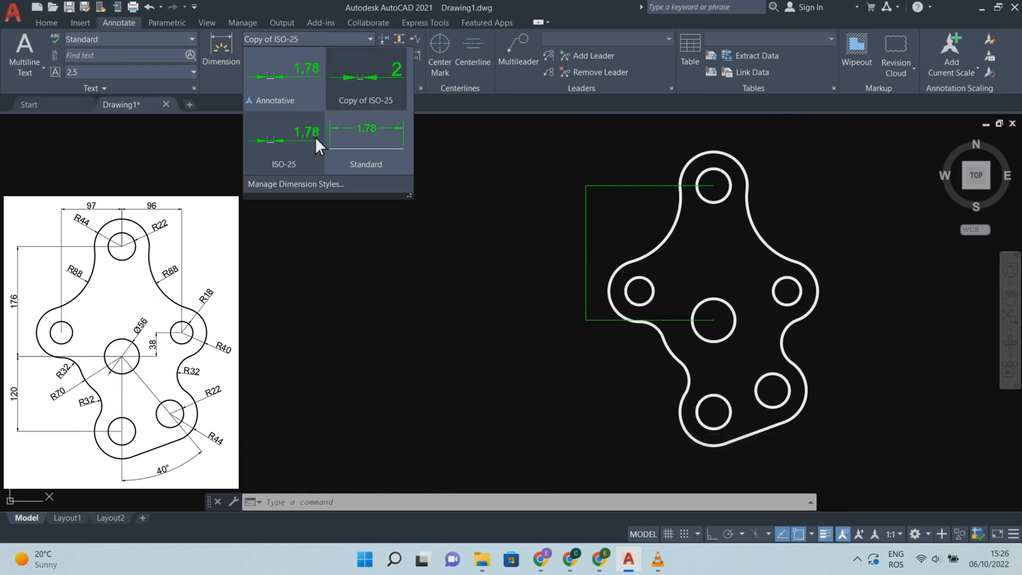
{"action": "left_click", "coordinate": [346, 92]}
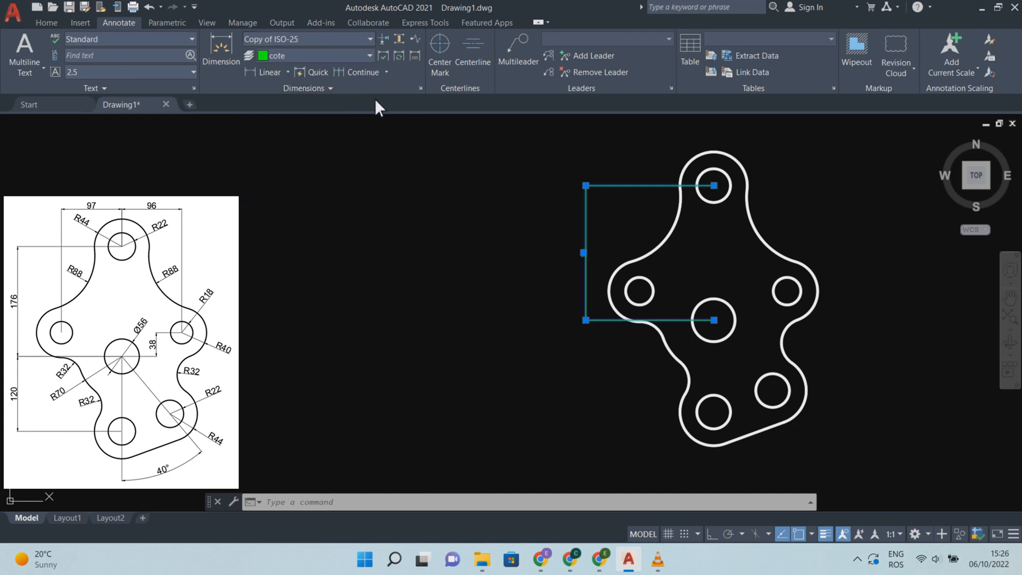
{"action": "left_click", "coordinate": [420, 88]}
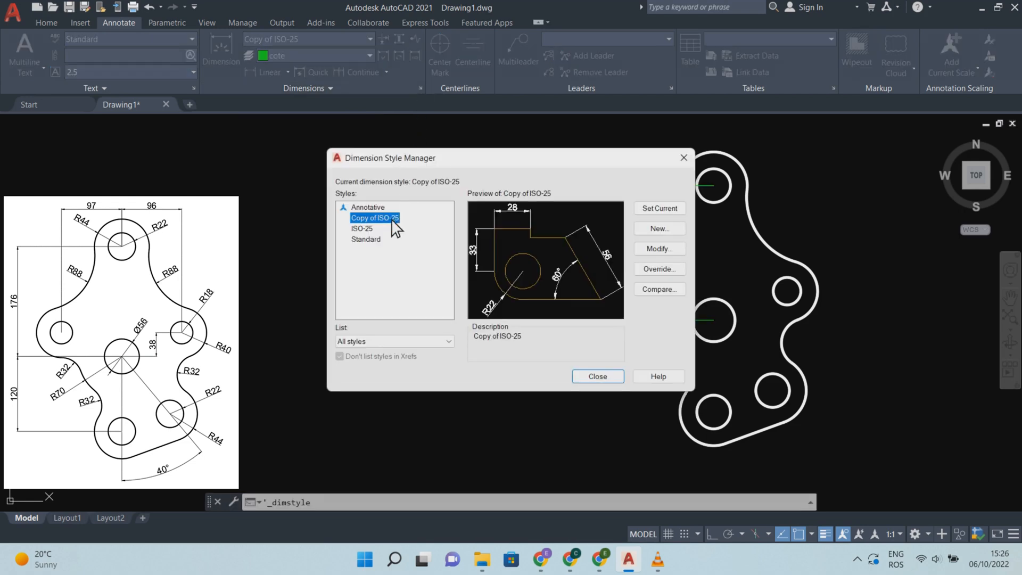
{"action": "left_click", "coordinate": [660, 248]}
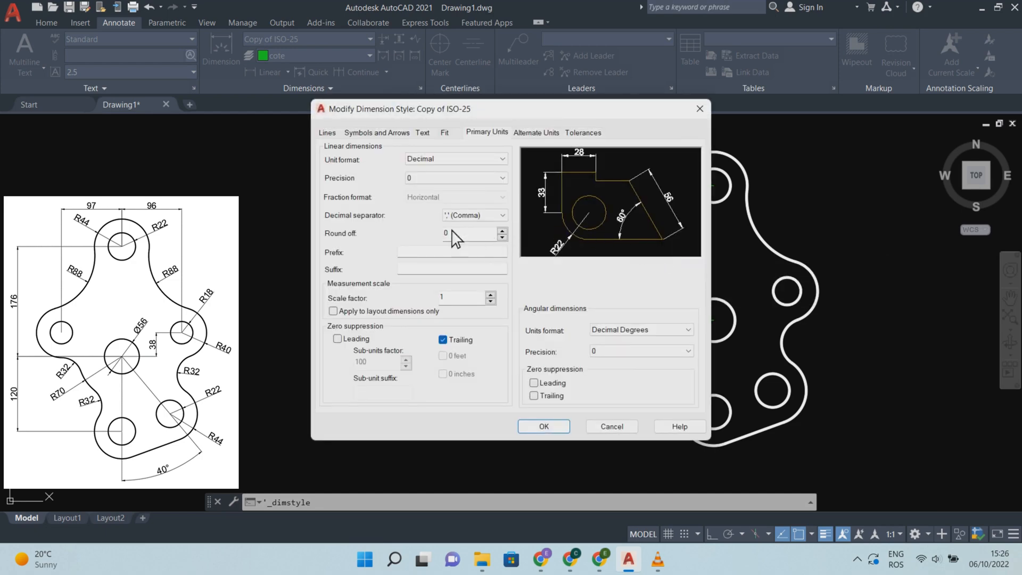
{"action": "left_click", "coordinate": [423, 133]}
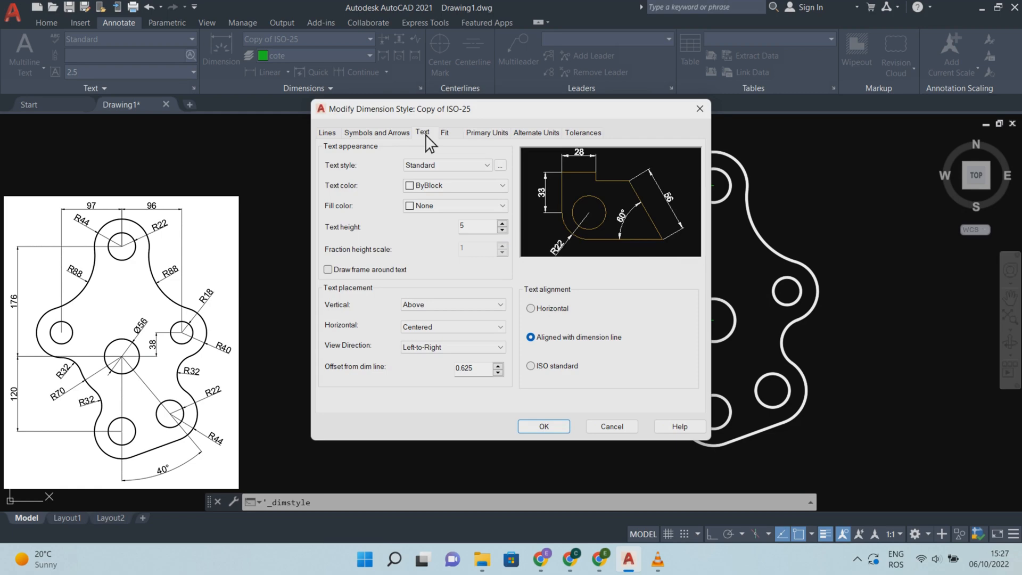
{"action": "left_click_drag", "start_coordinate": [467, 226], "coordinate": [445, 226]}
{"action": "left_click", "coordinate": [544, 426]}
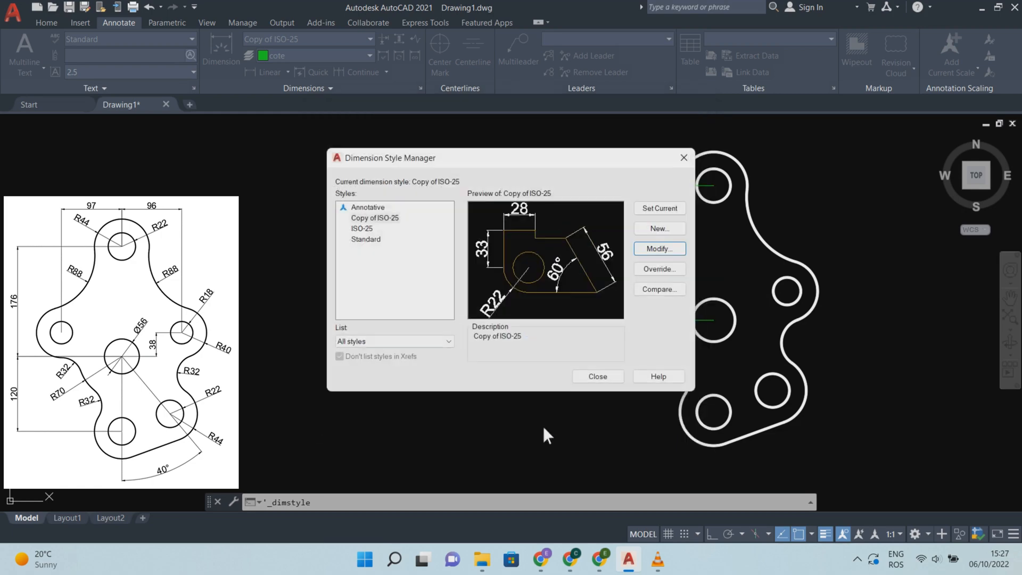
{"action": "left_click", "coordinate": [589, 376]}
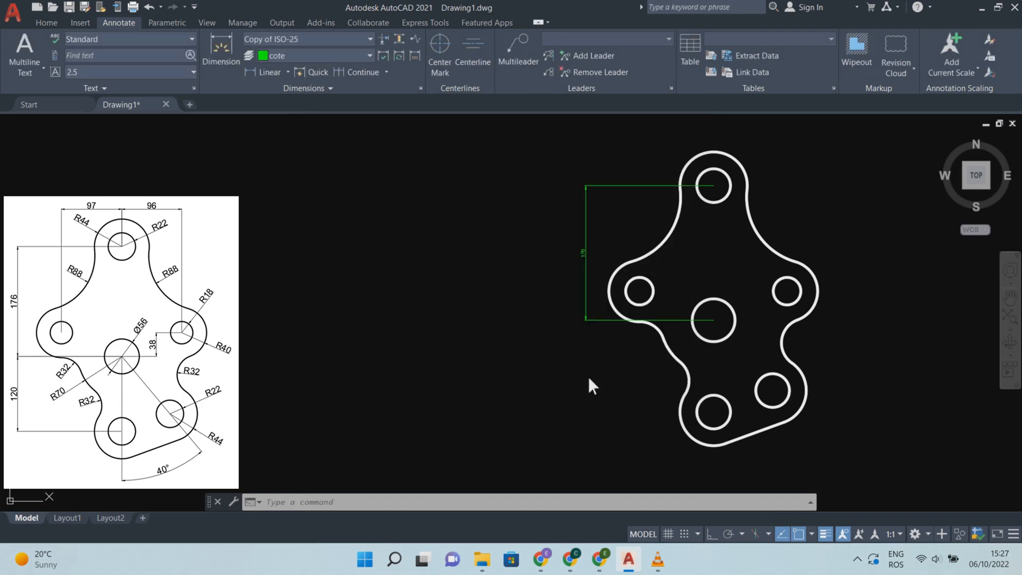
{"action": "middle_click_drag", "start_coordinate": [682, 316], "coordinate": [691, 310]}
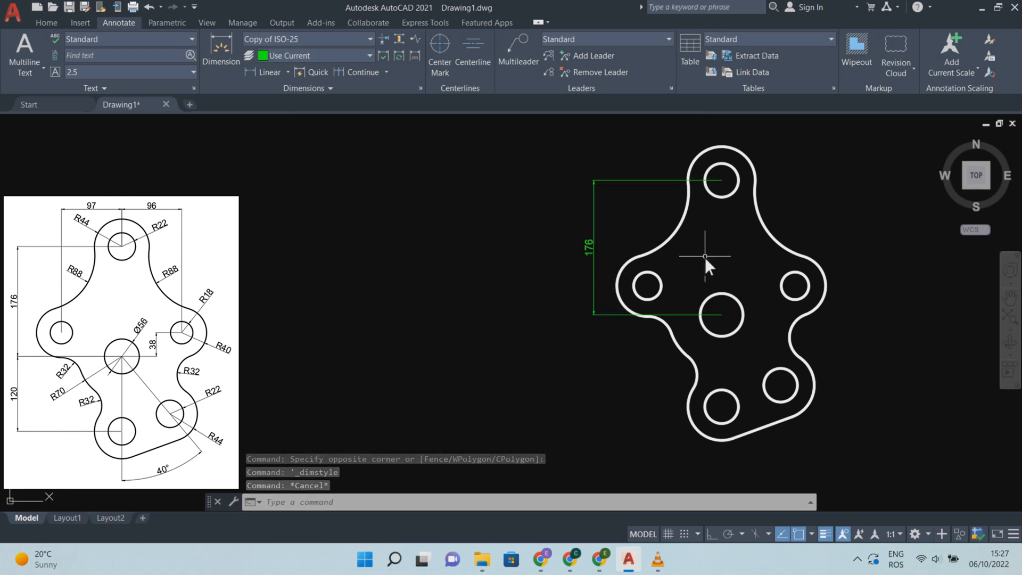
- Dimension the vertical distance between the centres of the central hole and the lowest hole, in line with the existing vertical dimension
{"action": "left_click", "coordinate": [47, 22]}
{"action": "left_click", "coordinate": [352, 51]}
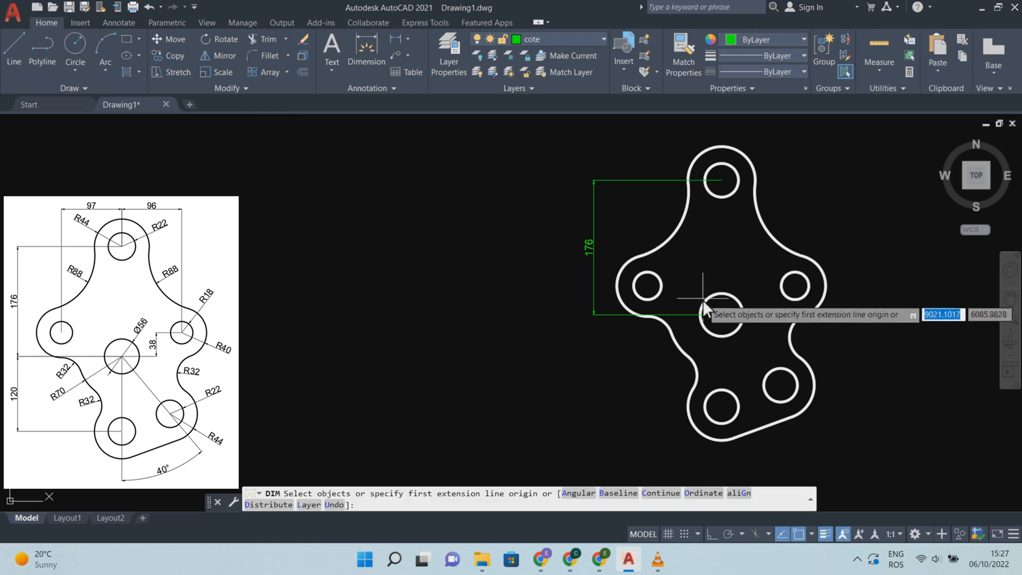
{"action": "left_click", "coordinate": [722, 314]}
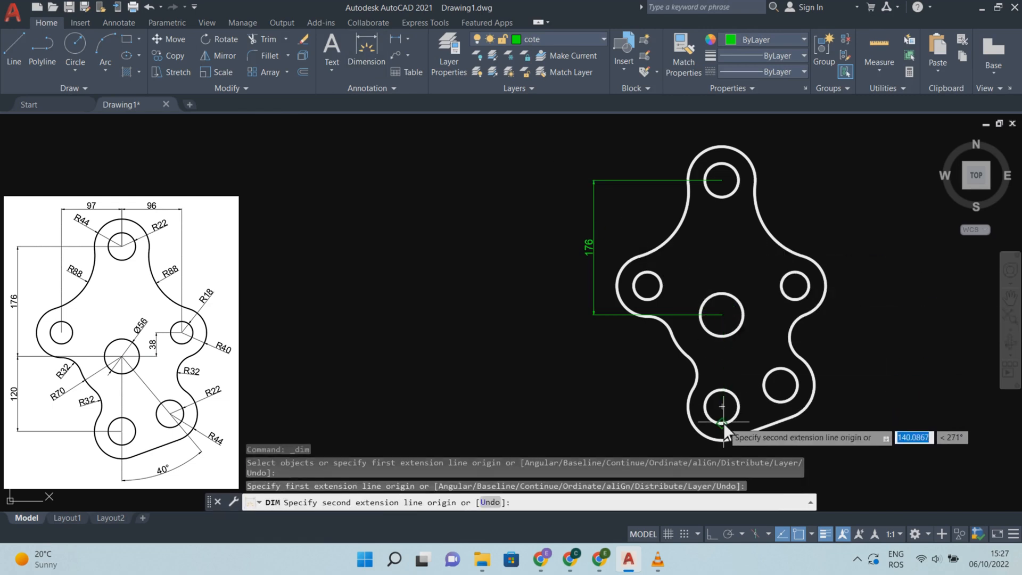
{"action": "left_click", "coordinate": [722, 406]}
{"action": "scroll", "coordinate": [594, 322], "scroll_direction": "up", "scroll_amount": 5}
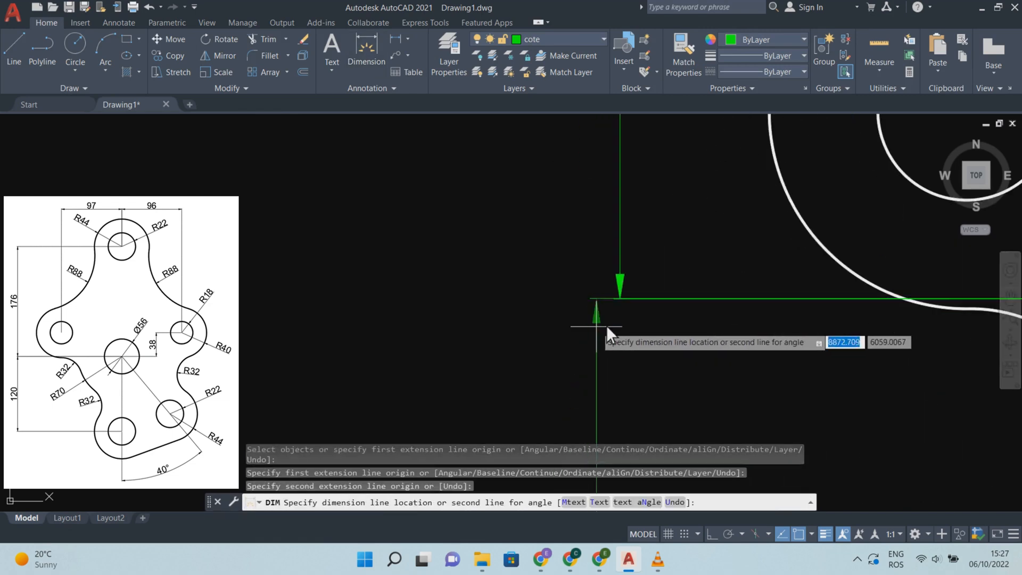
{"action": "left_click", "coordinate": [617, 296]}
{"action": "key", "text": "Escape"}
{"action": "scroll", "coordinate": [602, 319], "scroll_direction": "down", "scroll_amount": 2}
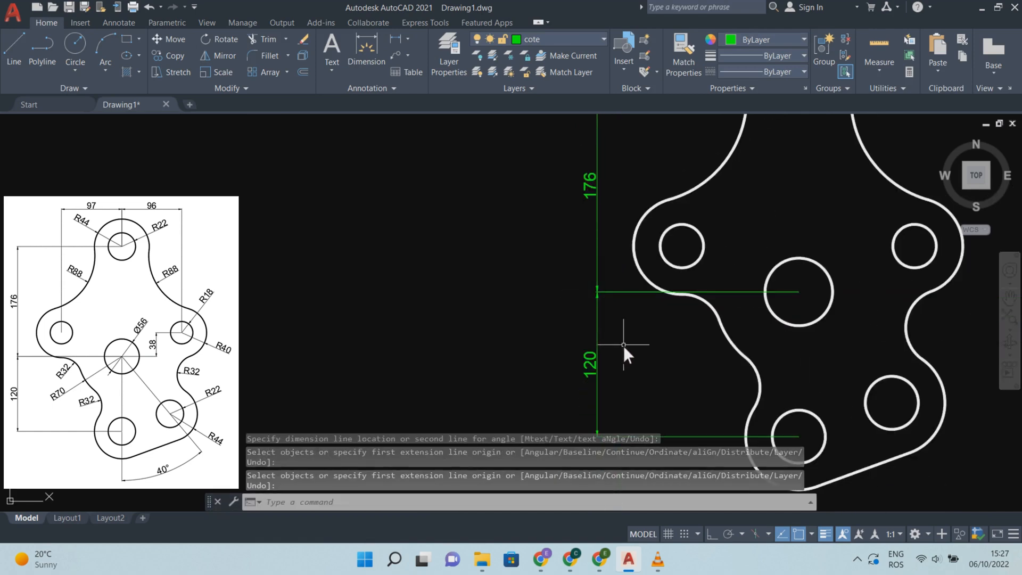
{"action": "scroll", "coordinate": [624, 346], "scroll_direction": "down", "scroll_amount": 3}
{"action": "middle_click_drag", "start_coordinate": [606, 339], "coordinate": [604, 339]}
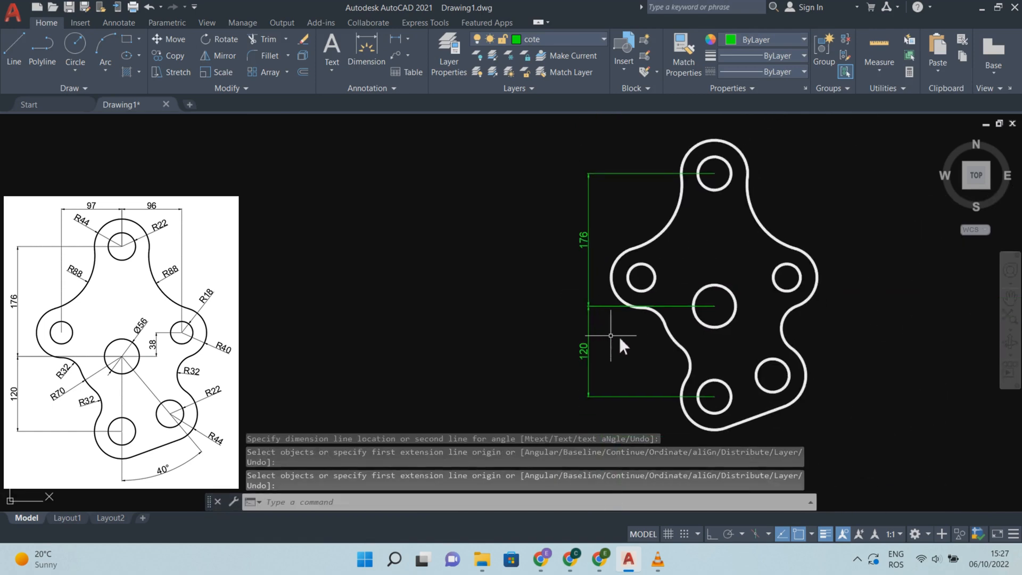
- Turn on Ortho and dimension the horizontal distance between the centres of the left small hole and the uppermost hole, placed above the plate
{"action": "left_click", "coordinate": [713, 535]}
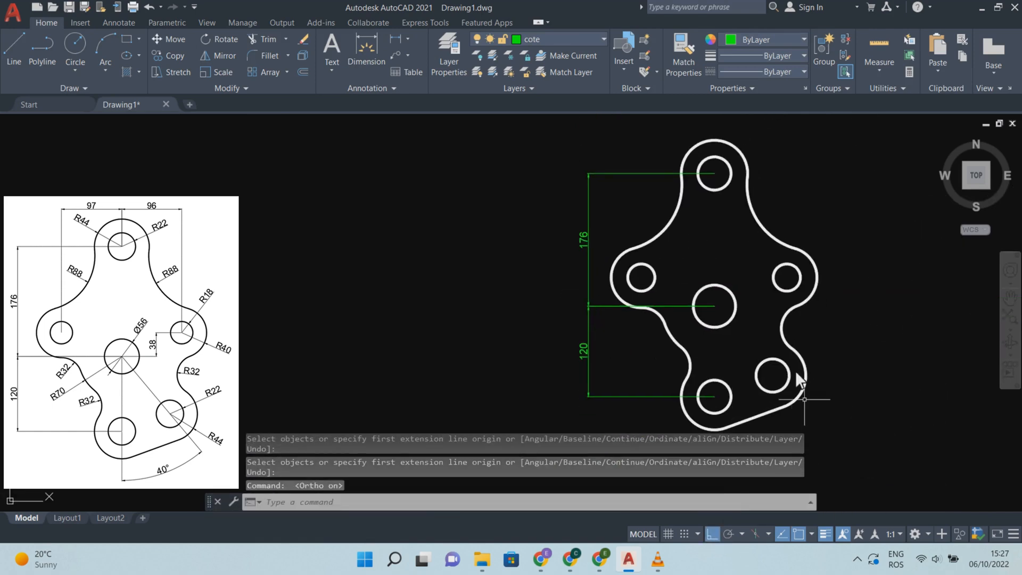
{"action": "key", "text": "Return"}
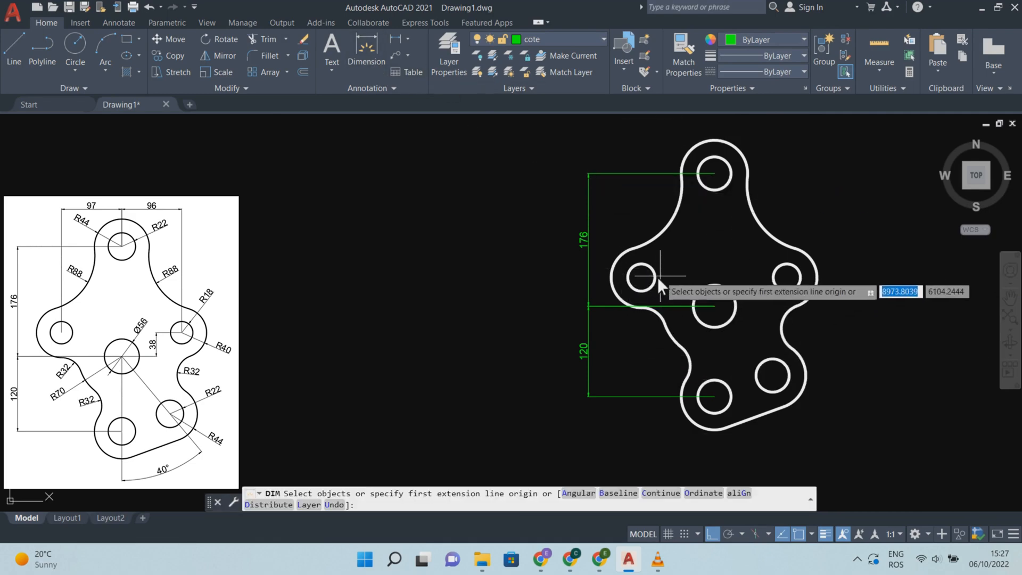
{"action": "left_click", "coordinate": [641, 283]}
{"action": "left_click", "coordinate": [641, 277]}
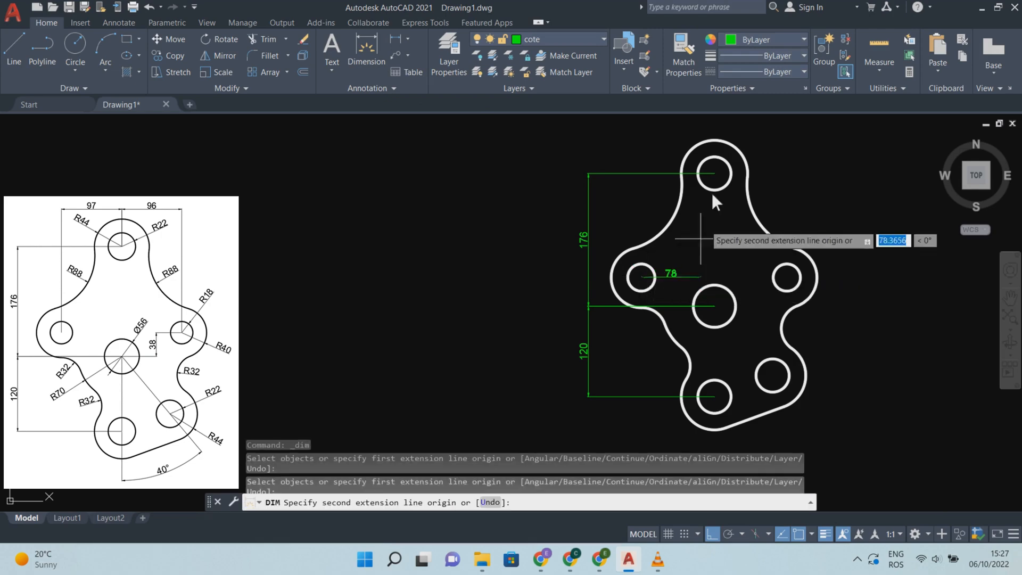
{"action": "left_click", "coordinate": [714, 174]}
{"action": "middle_click_drag", "start_coordinate": [717, 184], "coordinate": [706, 260]}
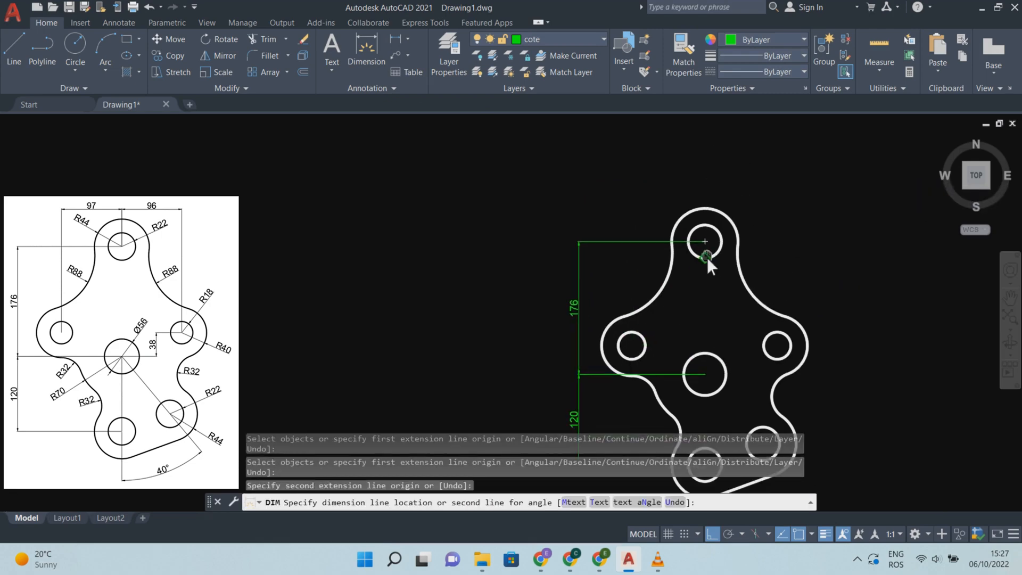
{"action": "left_click", "coordinate": [692, 199]}
{"action": "key", "text": "Return"}
- Dimension the horizontal distance between the centres of the uppermost hole and the right small hole, in line with the neighbouring horizontal dimension
{"action": "key", "text": "Return"}
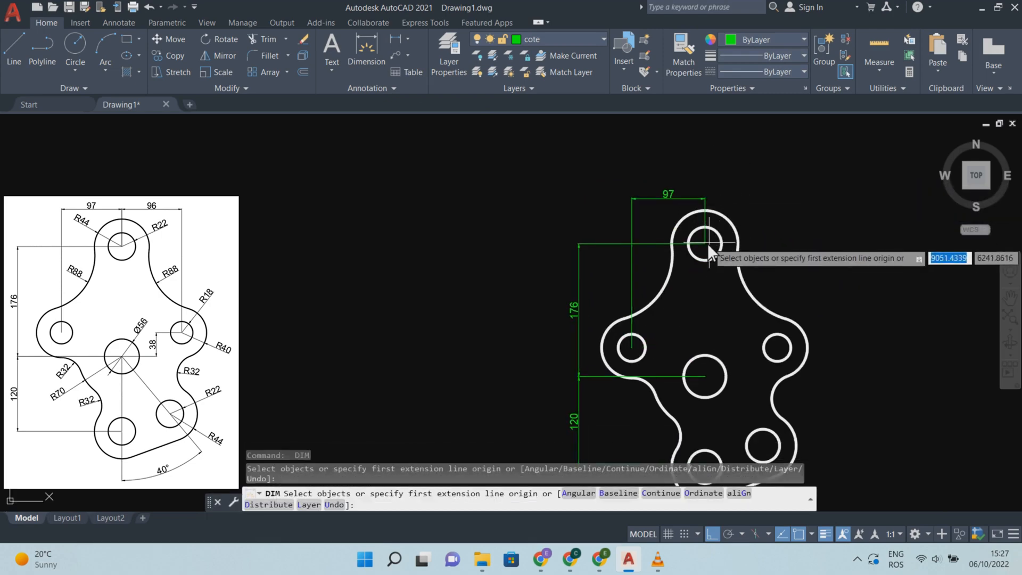
{"action": "left_click", "coordinate": [705, 243]}
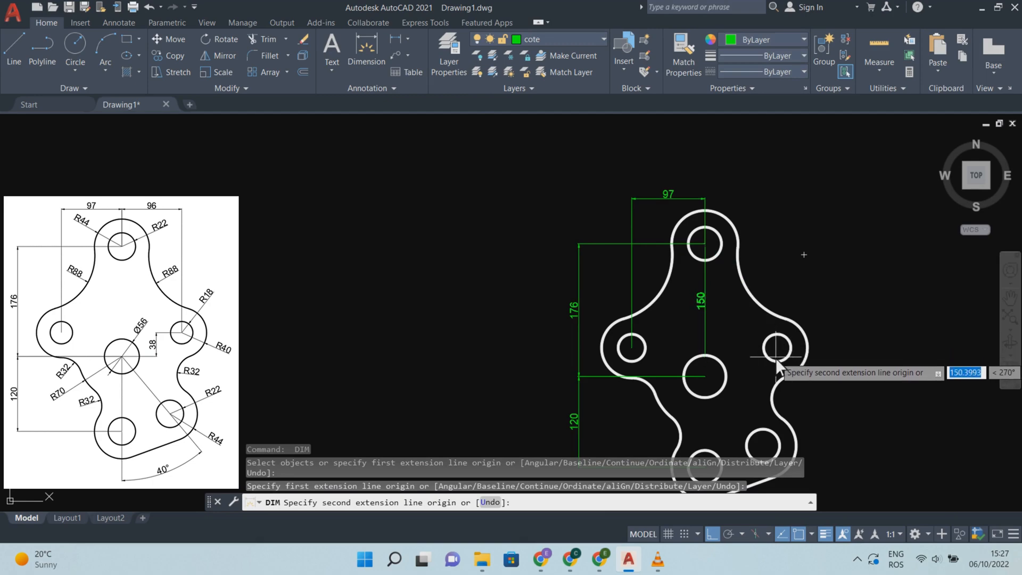
{"action": "left_click", "coordinate": [777, 349]}
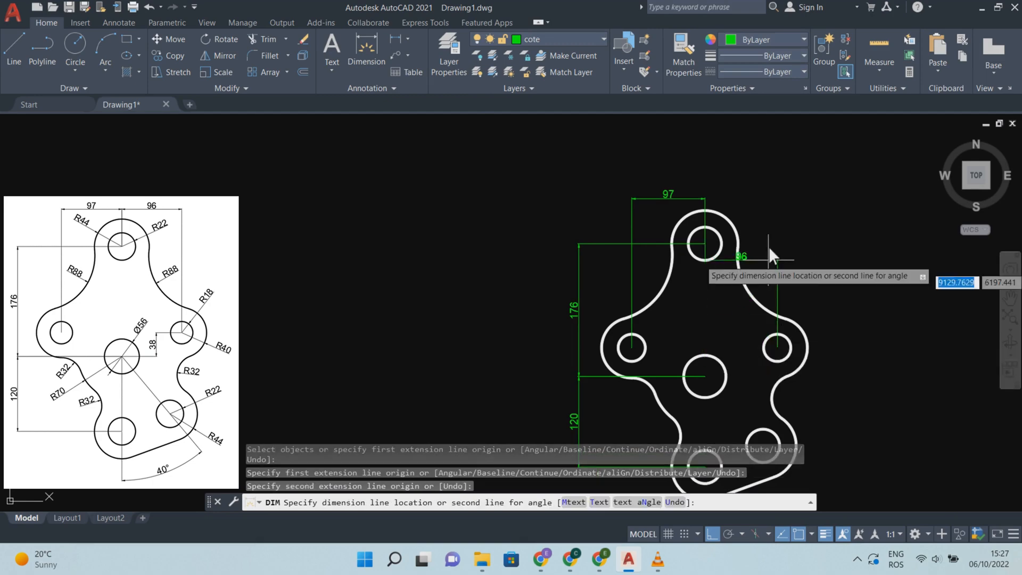
{"action": "left_click", "coordinate": [707, 200]}
{"action": "key", "text": "Return"}
{"action": "scroll", "coordinate": [745, 200], "scroll_direction": "down", "scroll_amount": 3}
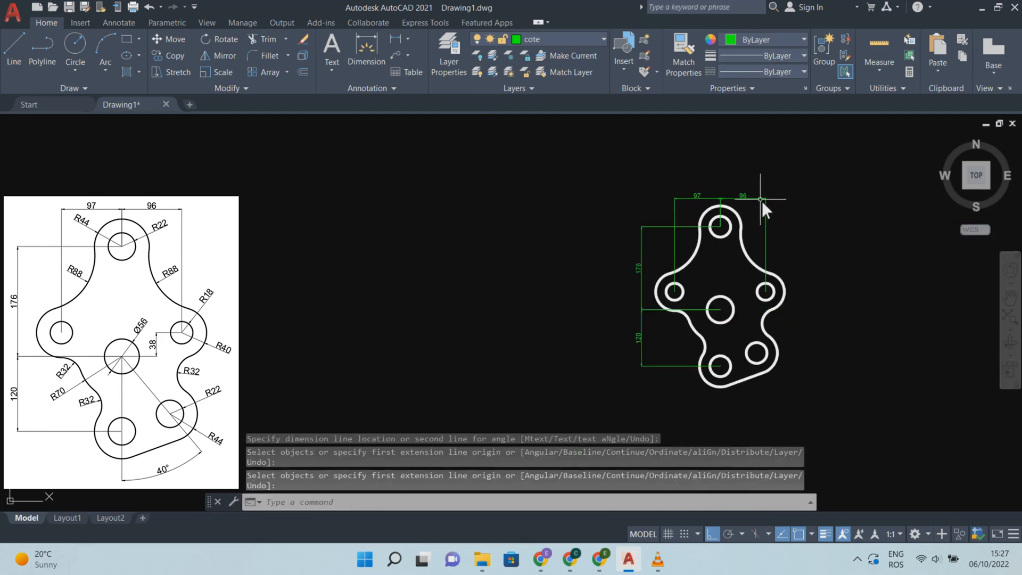
{"action": "scroll", "coordinate": [761, 237], "scroll_direction": "up", "scroll_amount": 4}
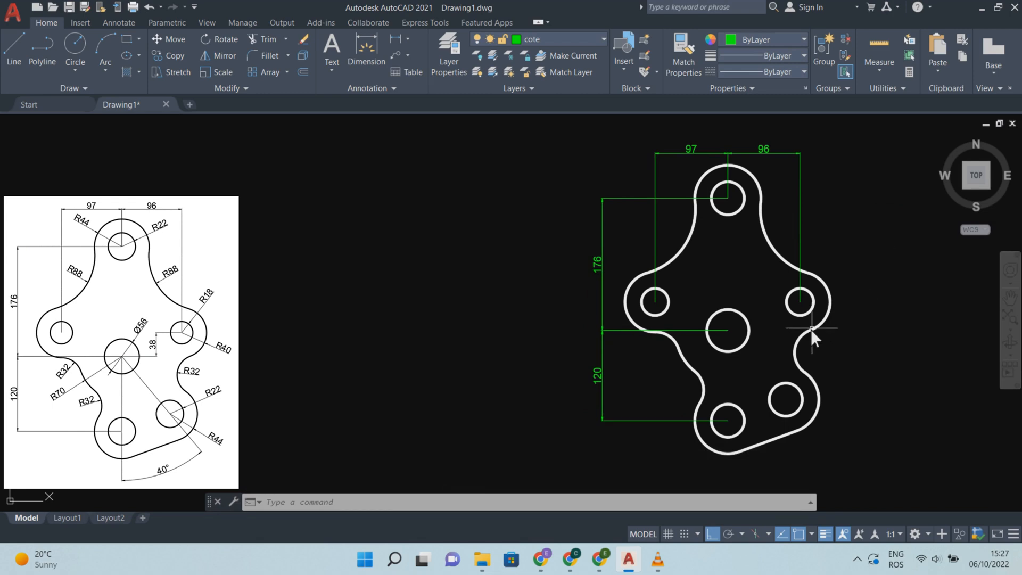
- Dimension the vertical distance between the centres of the right small hole and the central hole, placed between the two holes
{"action": "type", "text": "dim"}
{"action": "key", "text": "Return"}
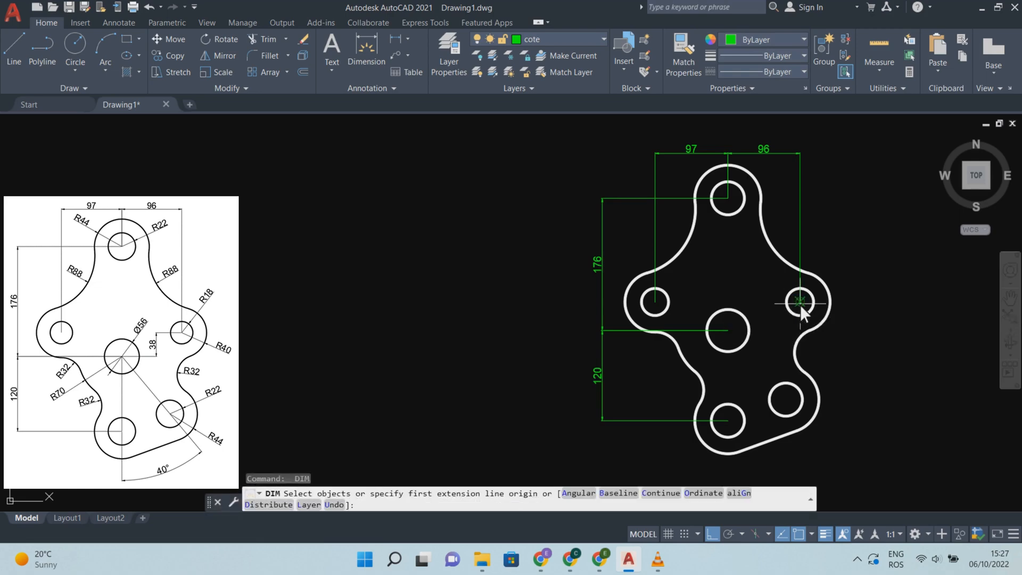
{"action": "left_click", "coordinate": [800, 302]}
{"action": "left_click", "coordinate": [727, 331]}
{"action": "scroll", "coordinate": [766, 321], "scroll_direction": "up", "scroll_amount": 4}
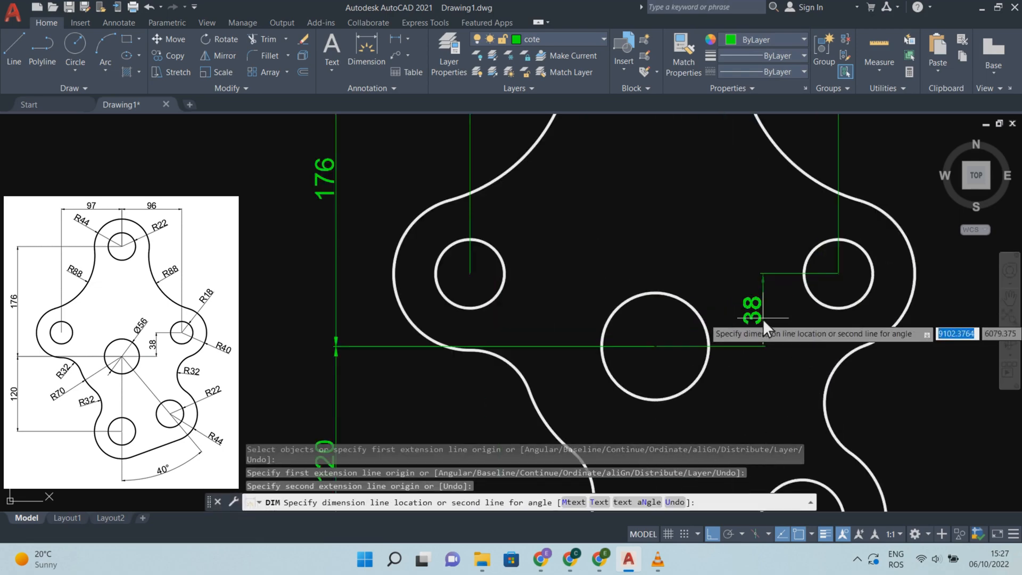
{"action": "left_click", "coordinate": [762, 318]}
{"action": "key", "text": "Escape"}
{"action": "scroll", "coordinate": [773, 333], "scroll_direction": "down", "scroll_amount": 2}
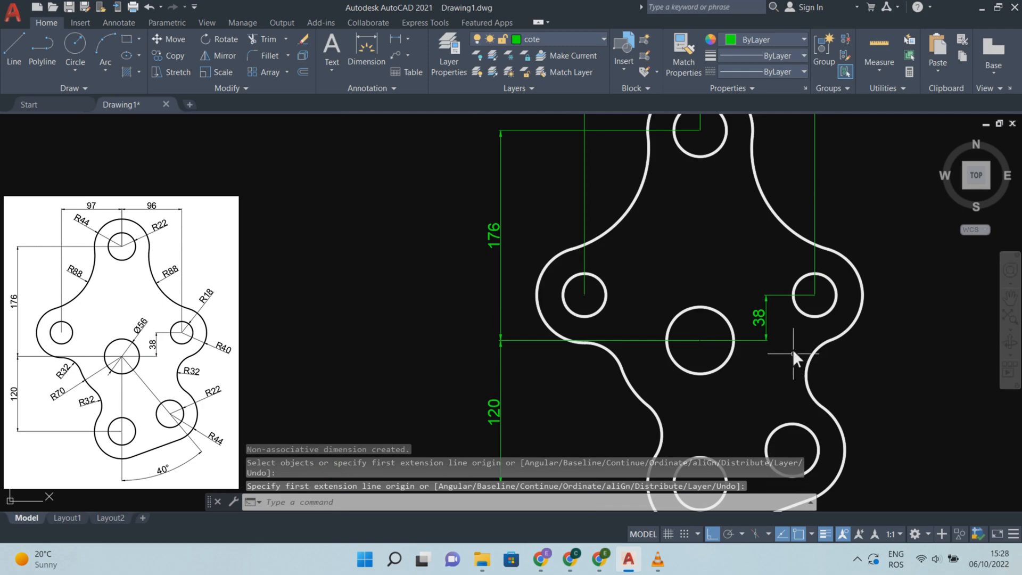
{"action": "scroll", "coordinate": [792, 336], "scroll_direction": "down", "scroll_amount": 2}
{"action": "mouse_move", "coordinate": [807, 359]}
{"action": "middle_mouse_down"}
{"action": "mouse_move", "coordinate": [791, 333]}
{"action": "mouse_move", "coordinate": [829, 350]}
{"action": "mouse_move", "coordinate": [827, 333]}
{"action": "mouse_move", "coordinate": [815, 353]}
{"action": "middle_mouse_up"}
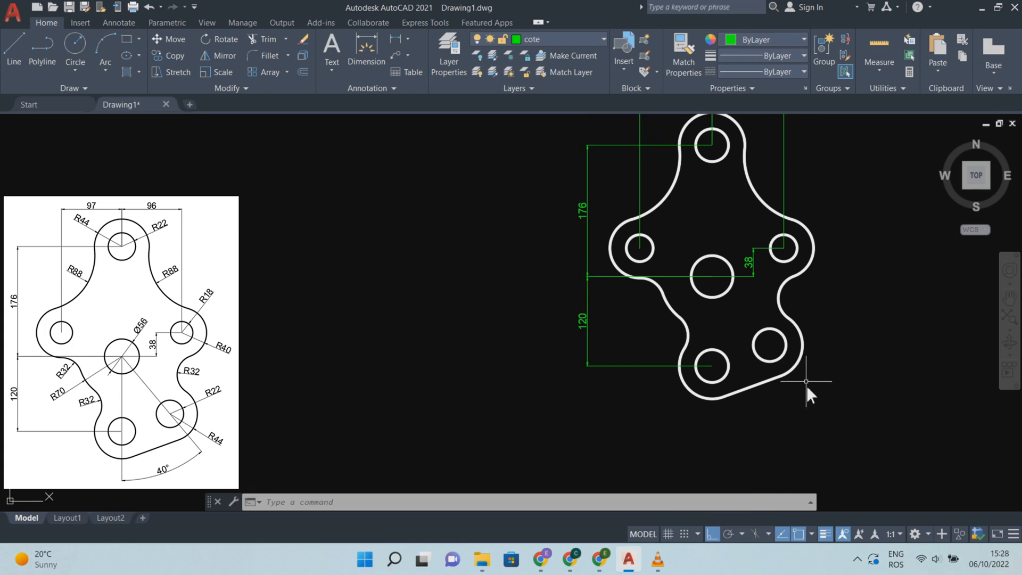
{"action": "mouse_move", "coordinate": [798, 394]}
{"action": "middle_mouse_down"}
{"action": "mouse_move", "coordinate": [826, 337]}
{"action": "mouse_move", "coordinate": [832, 366]}
{"action": "middle_mouse_up"}
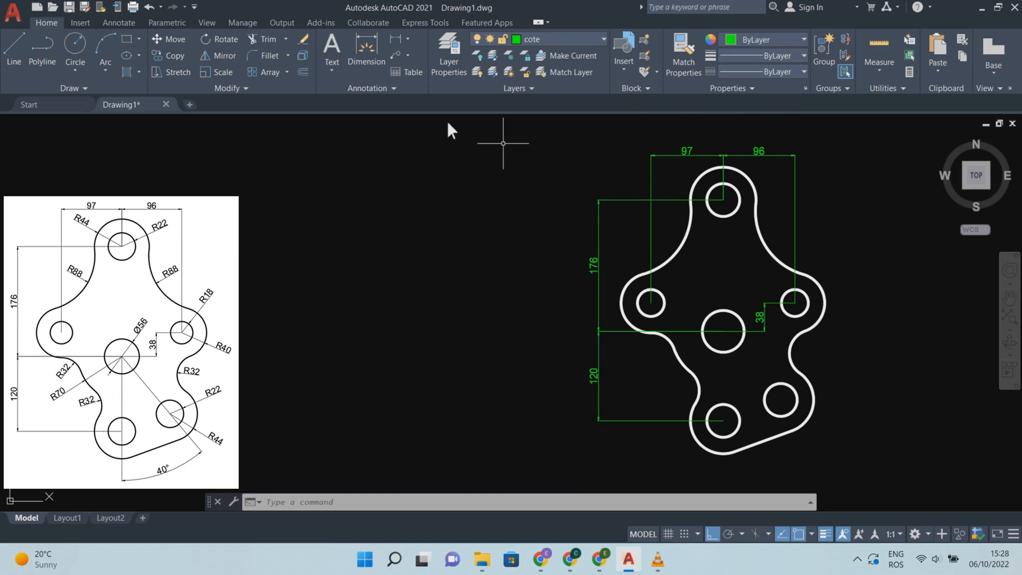
- Add a diameter dimension to the central hole, with its text above and to the right of the circle
{"action": "left_click", "coordinate": [407, 41]}
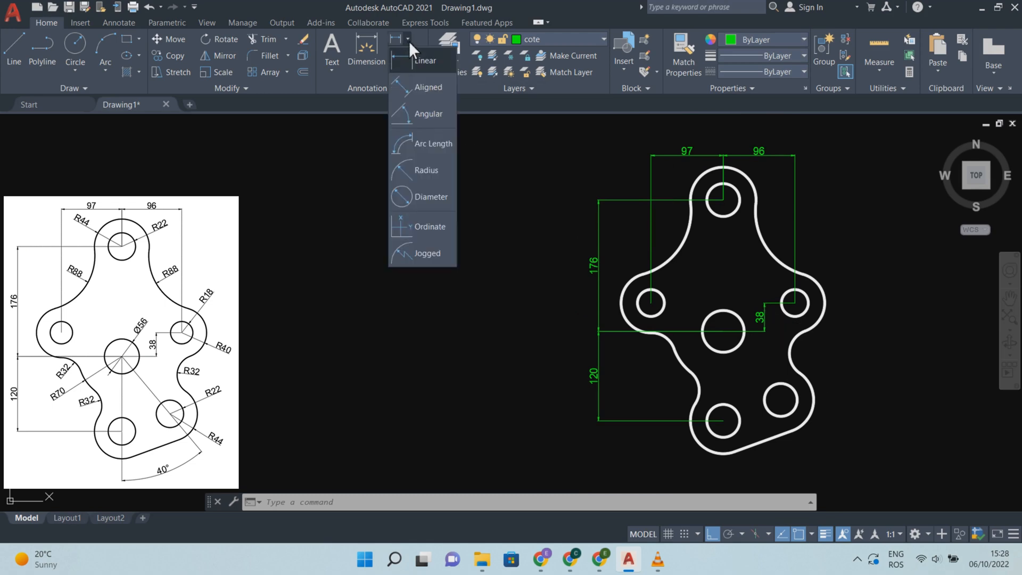
{"action": "left_click", "coordinate": [431, 194]}
{"action": "left_click", "coordinate": [714, 311]}
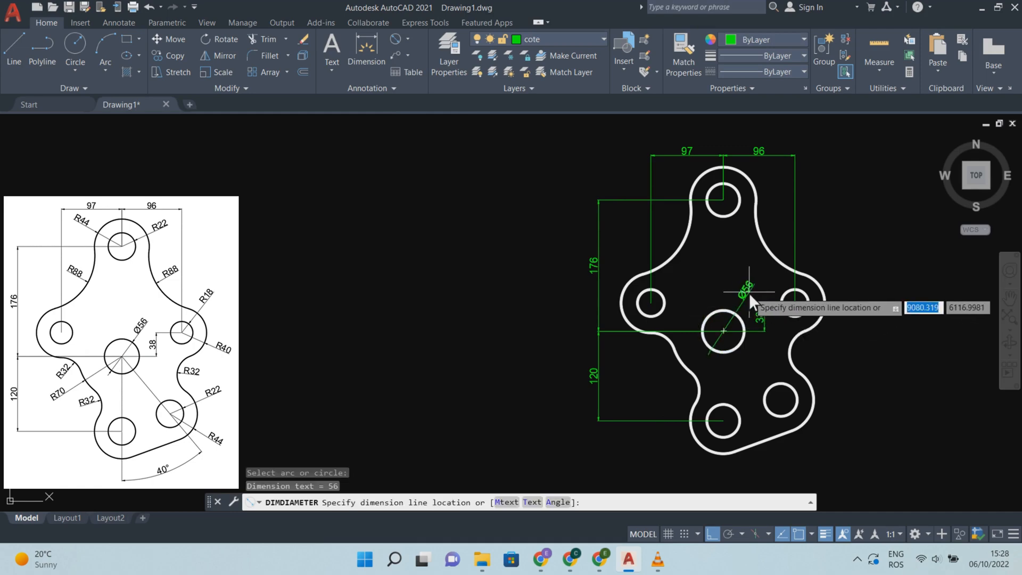
{"action": "scroll", "coordinate": [747, 298], "scroll_direction": "up", "scroll_amount": 2}
{"action": "left_click", "coordinate": [747, 298]}
{"action": "scroll", "coordinate": [758, 280], "scroll_direction": "down", "scroll_amount": 2}
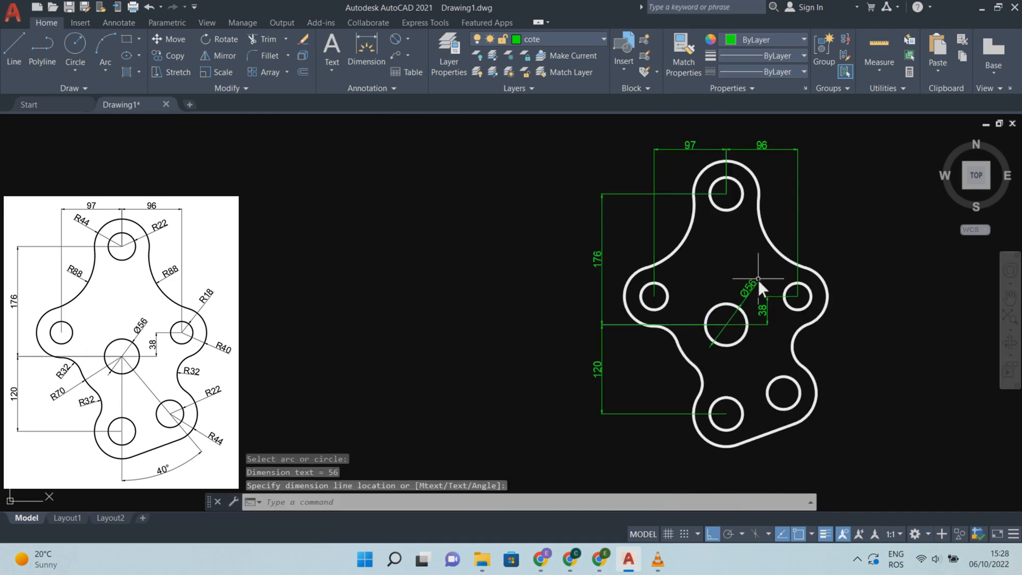
{"action": "key", "text": "Escape"}
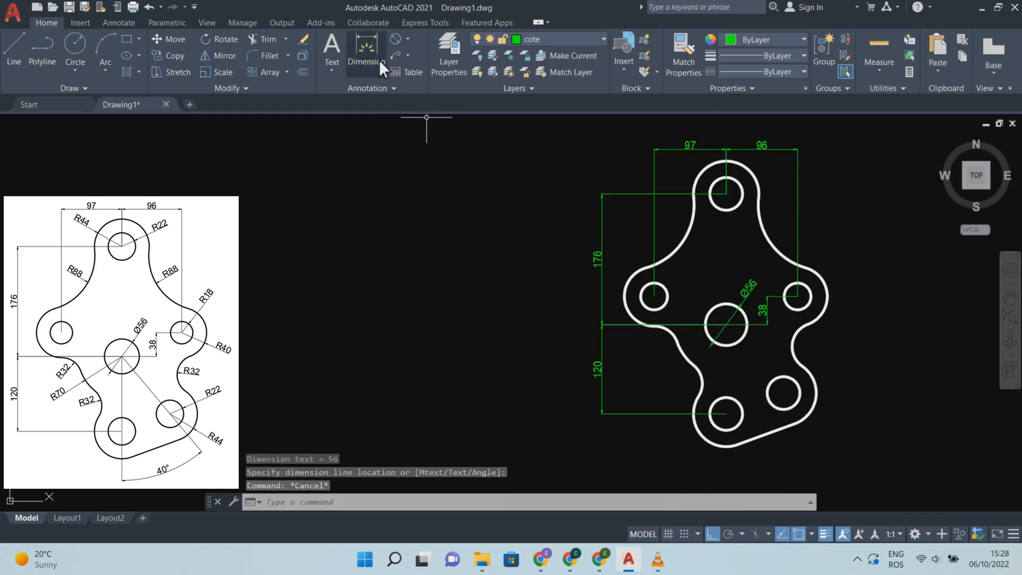
- Add radius dimensions to the uppermost hole, placed to its upper right, and to the outer arc around it, placed to its upper left
{"action": "left_click", "coordinate": [407, 39]}
{"action": "left_click", "coordinate": [431, 170]}
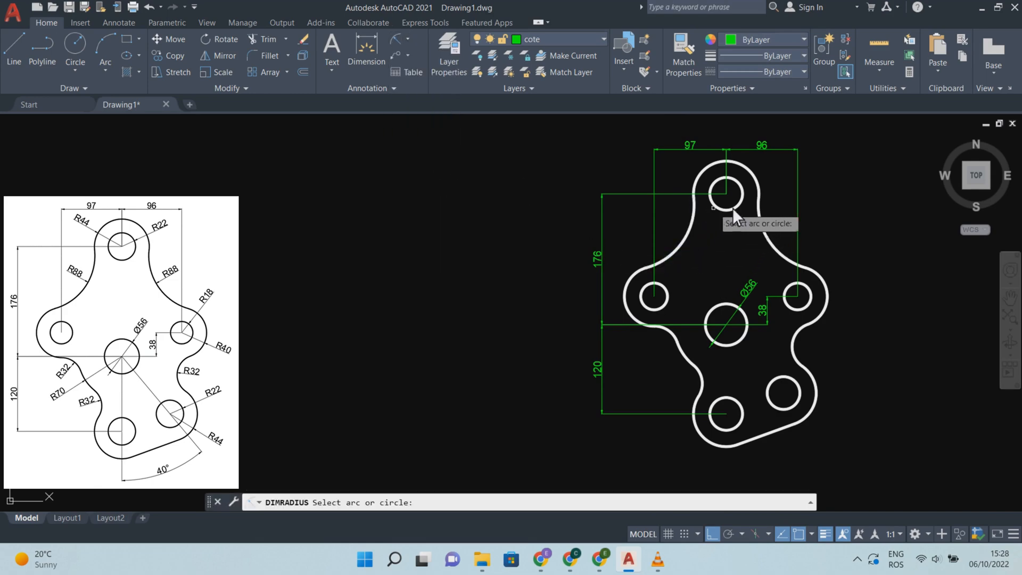
{"action": "left_click", "coordinate": [758, 205]}
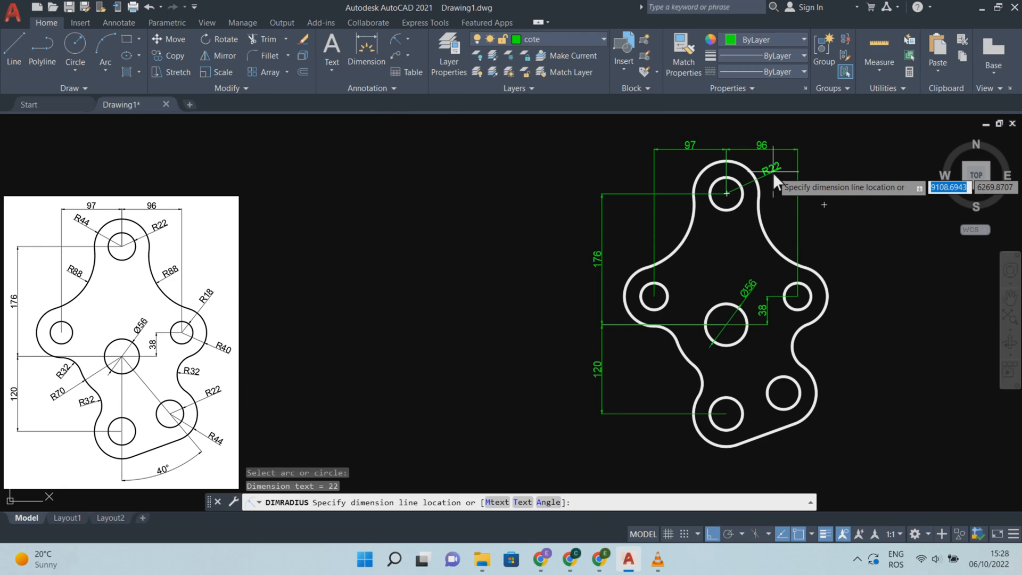
{"action": "left_click", "coordinate": [772, 172]}
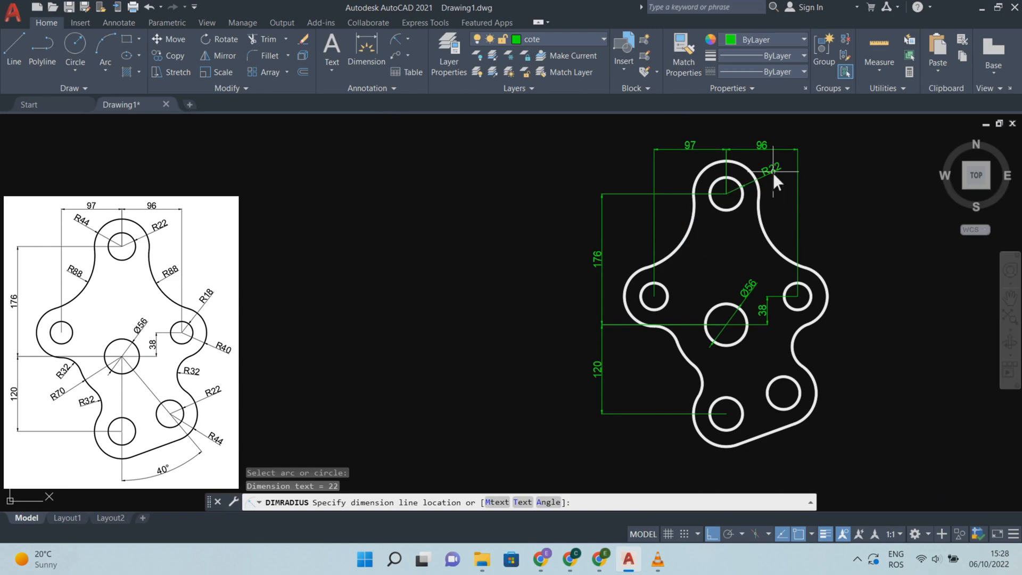
{"action": "key", "text": "Return"}
{"action": "left_click", "coordinate": [700, 175]}
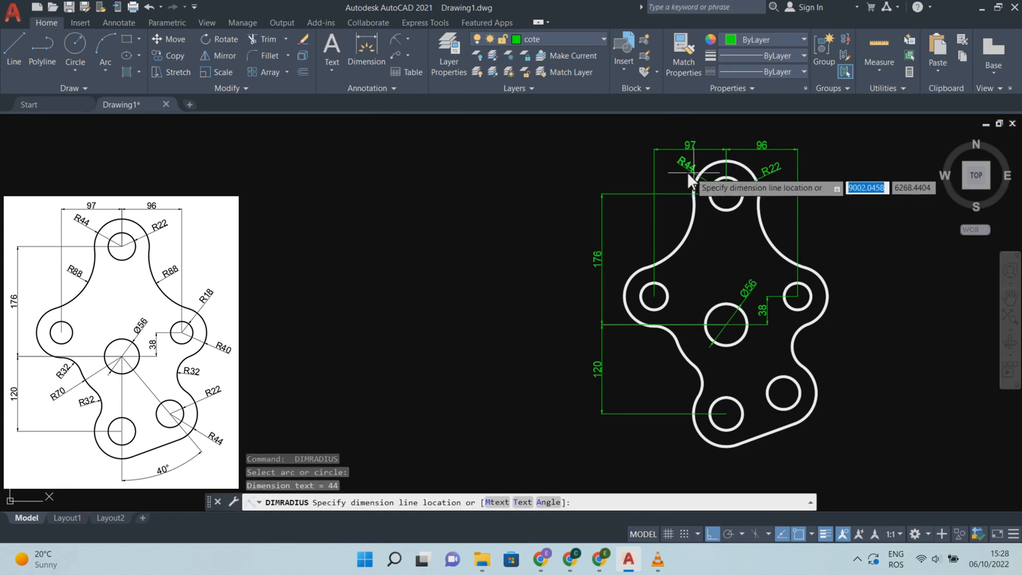
{"action": "left_click", "coordinate": [677, 165]}
{"action": "key", "text": "Escape"}
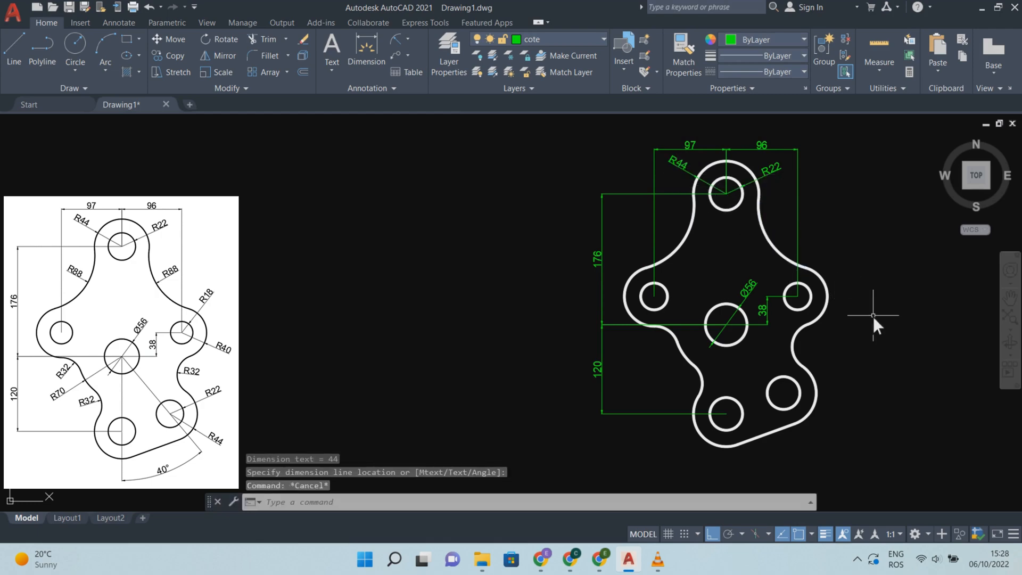
- Add radius dimensions to the right small hole, placed to its upper right, and to its surrounding outer arc, placed to its lower right
{"action": "key", "text": "Return"}
{"action": "left_click", "coordinate": [810, 301]}
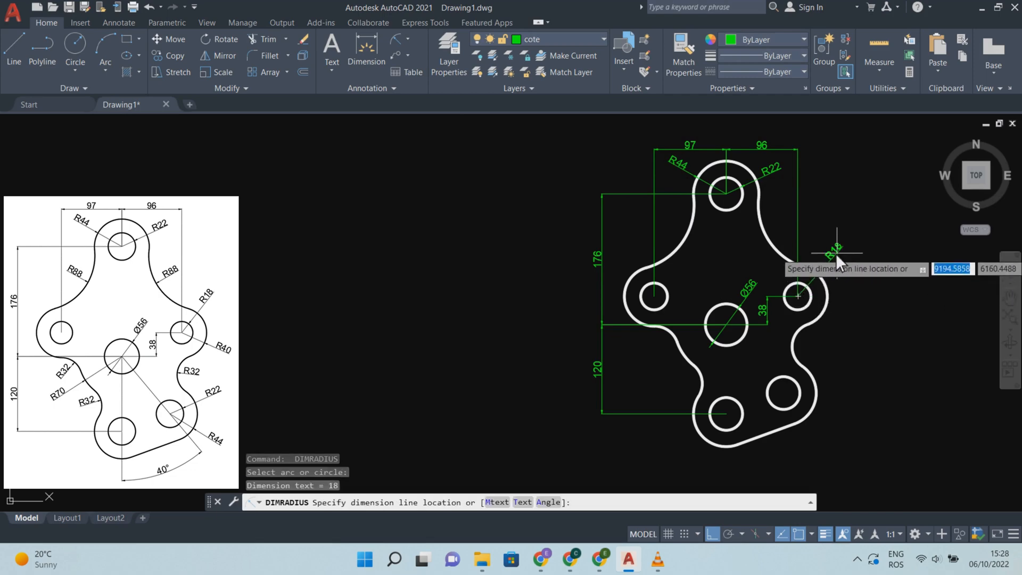
{"action": "left_click", "coordinate": [830, 256]}
{"action": "key", "text": "Return"}
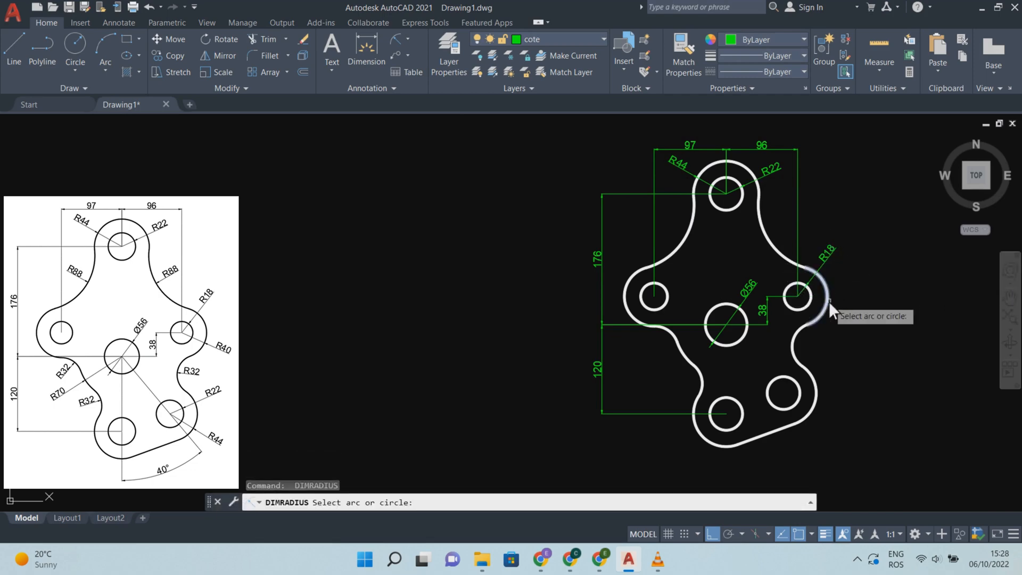
{"action": "left_click", "coordinate": [829, 301]}
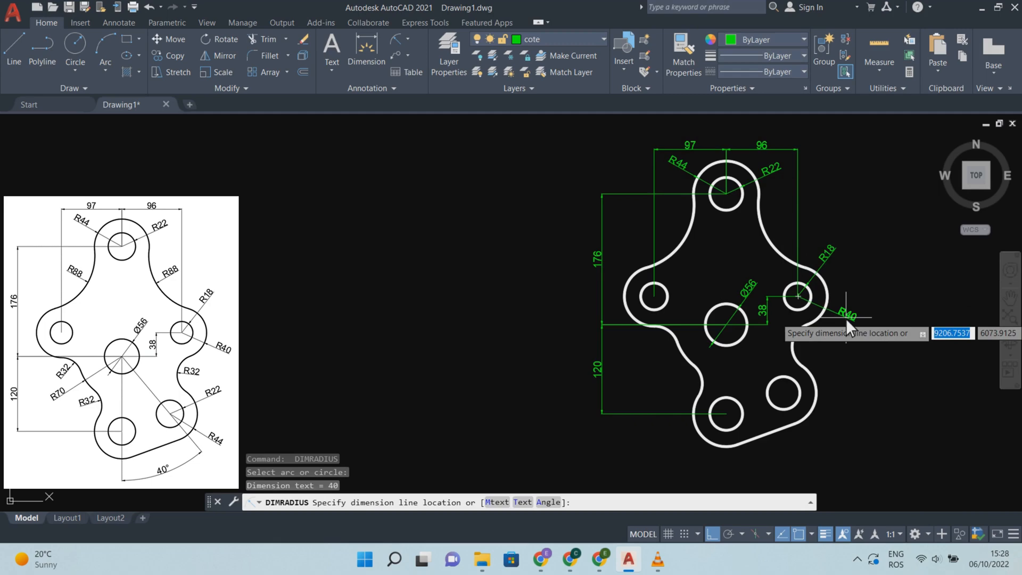
{"action": "left_click", "coordinate": [845, 318]}
{"action": "key", "text": "Escape"}
- Add radius dimensions to the lower-right hole, placed to its upper right, and to its surrounding outer arc, placed to its lower right
{"action": "key", "text": "Return"}
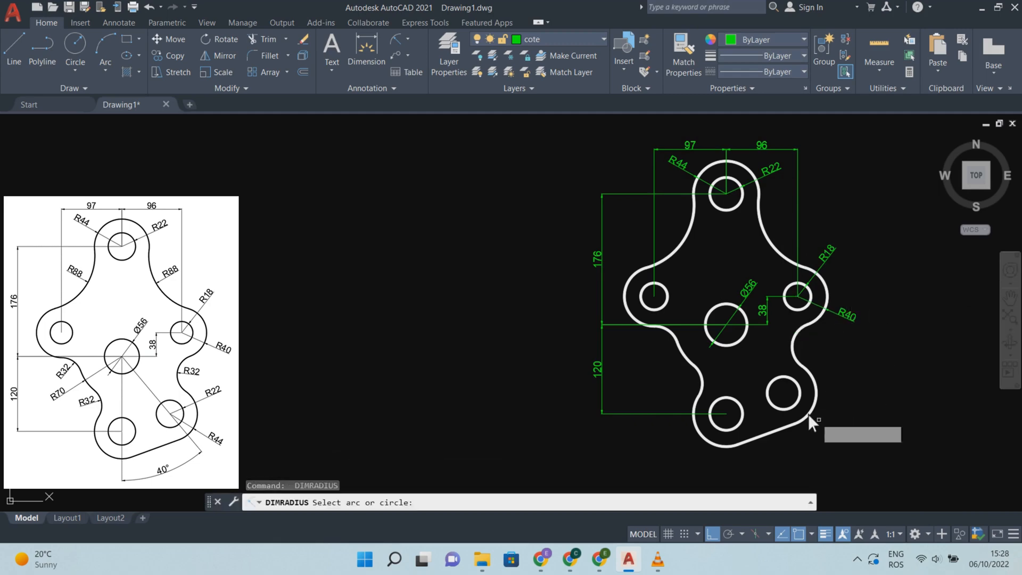
{"action": "left_click", "coordinate": [813, 386]}
{"action": "left_click", "coordinate": [837, 369]}
{"action": "key", "text": "Escape"}
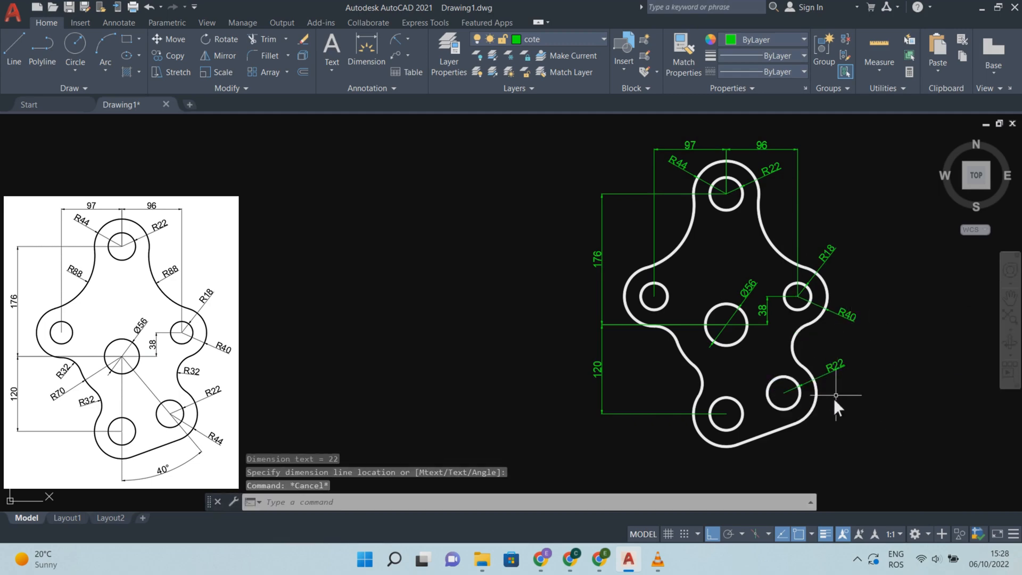
{"action": "key", "text": "Return"}
{"action": "left_click", "coordinate": [817, 403]}
{"action": "left_click", "coordinate": [840, 427]}
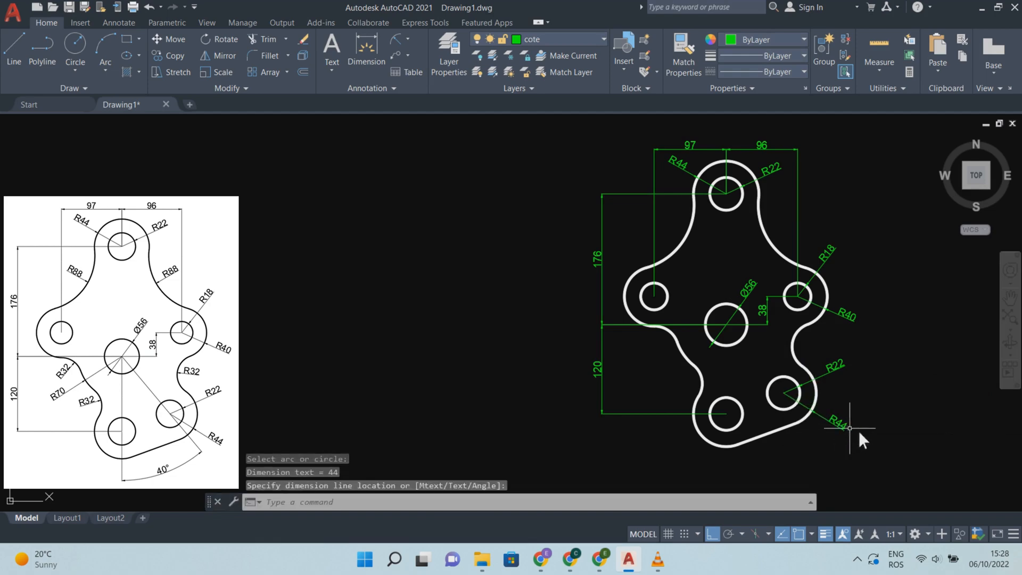
{"action": "key", "text": "Escape"}
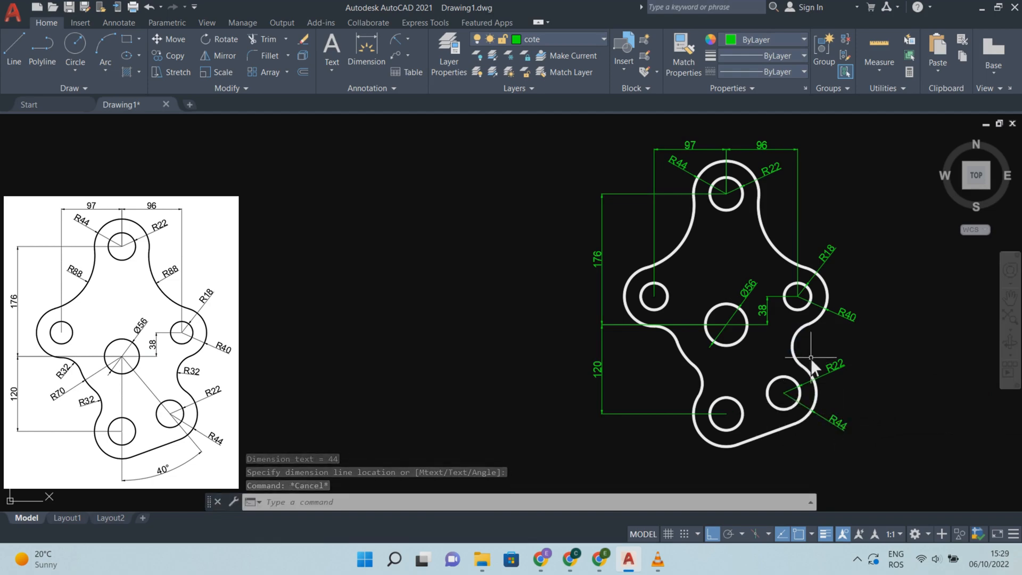
- Add a radius dimension to the concave arc between the two right-hand lobes, with its text just outside the contour
{"action": "key", "text": "Return"}
{"action": "left_click", "coordinate": [794, 347]}
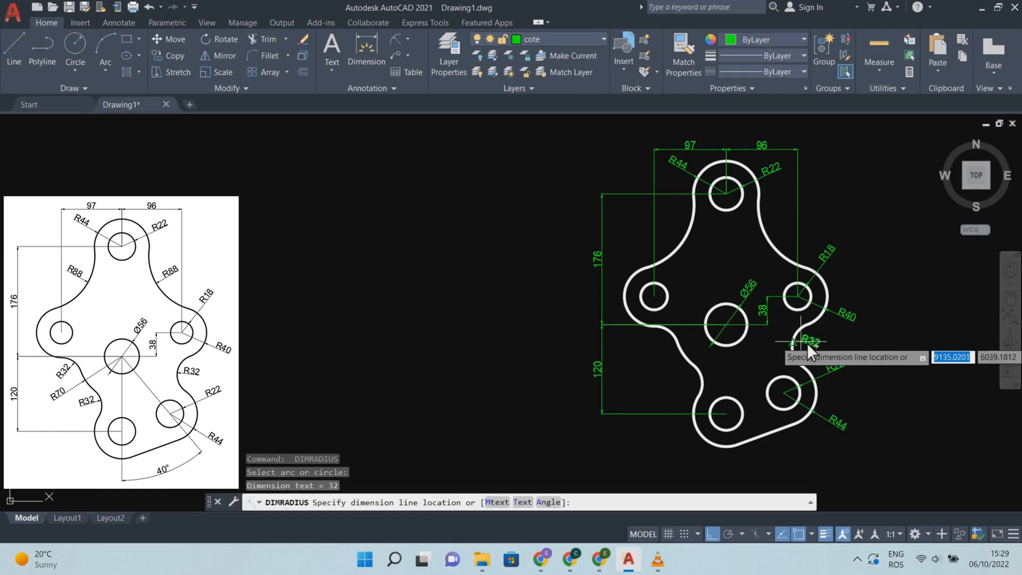
{"action": "scroll", "coordinate": [808, 347], "scroll_direction": "up", "scroll_amount": 4}
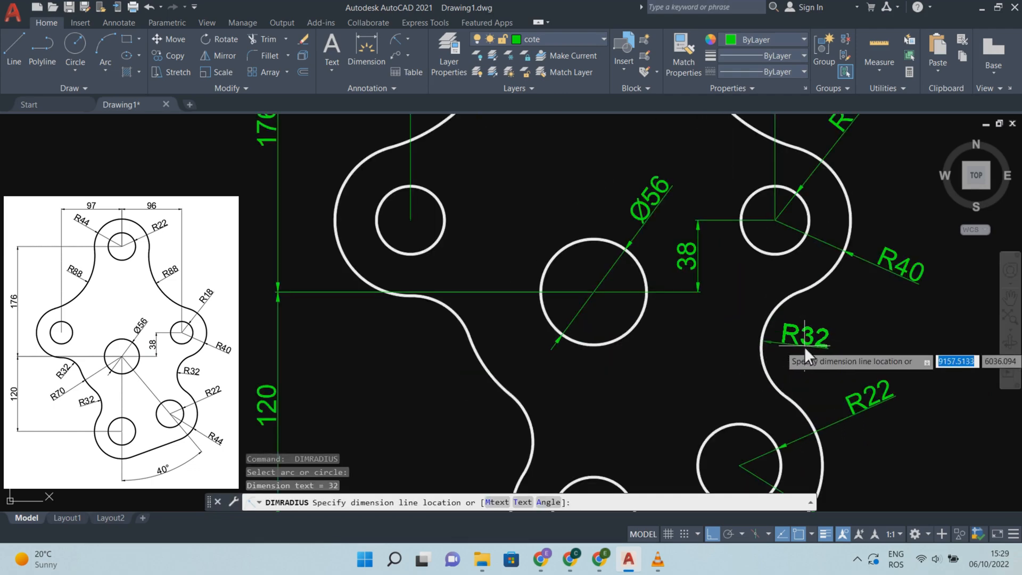
{"action": "left_click", "coordinate": [804, 346]}
{"action": "key", "text": "Escape"}
{"action": "scroll", "coordinate": [839, 346], "scroll_direction": "down", "scroll_amount": 2}
- Add radius dimensions to the two small arcs on the contour's lower left side, lower one first, with their texts outside the plate
{"action": "key", "text": "Return"}
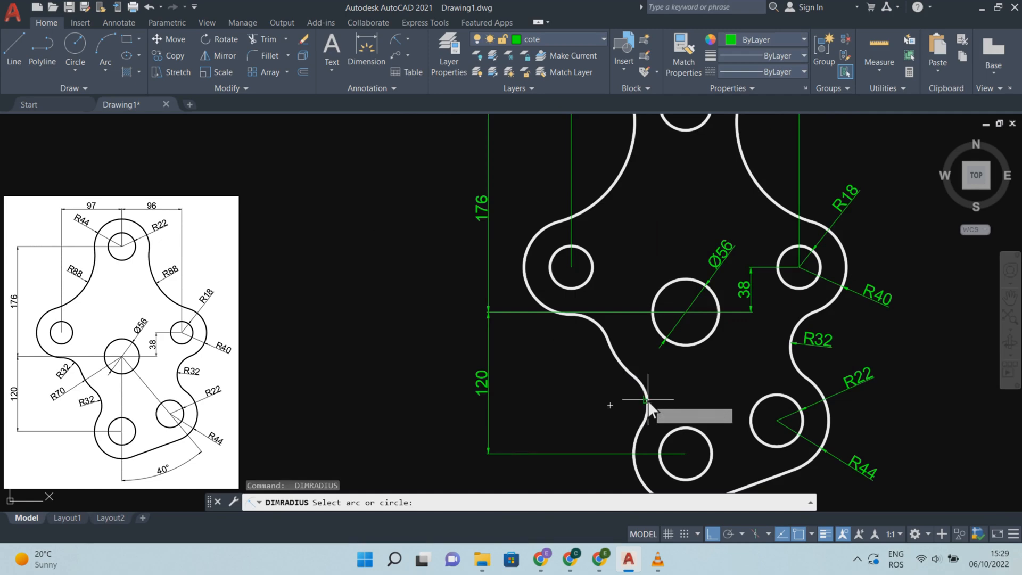
{"action": "left_click", "coordinate": [647, 401]}
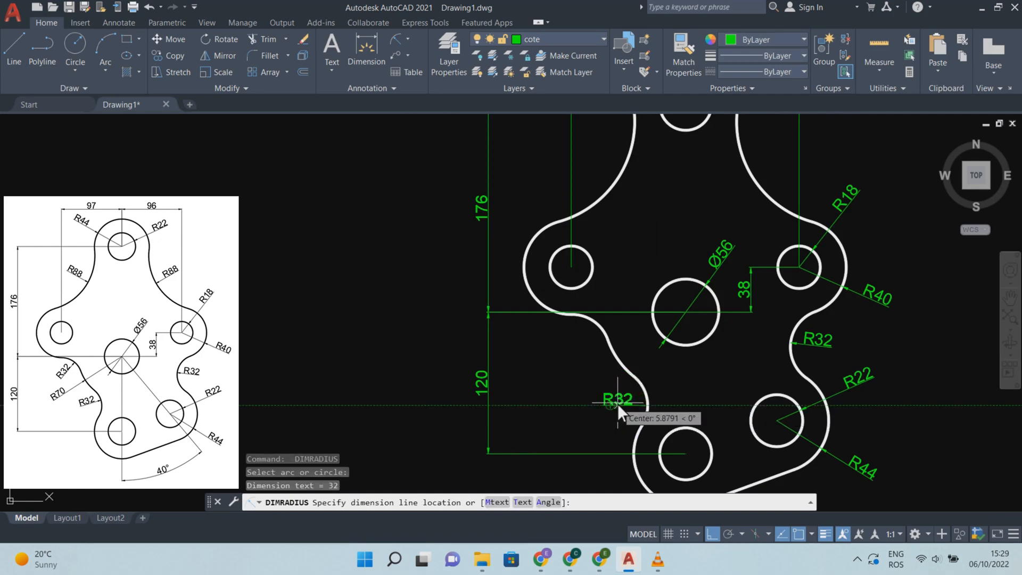
{"action": "scroll", "coordinate": [617, 403], "scroll_direction": "up", "scroll_amount": 3}
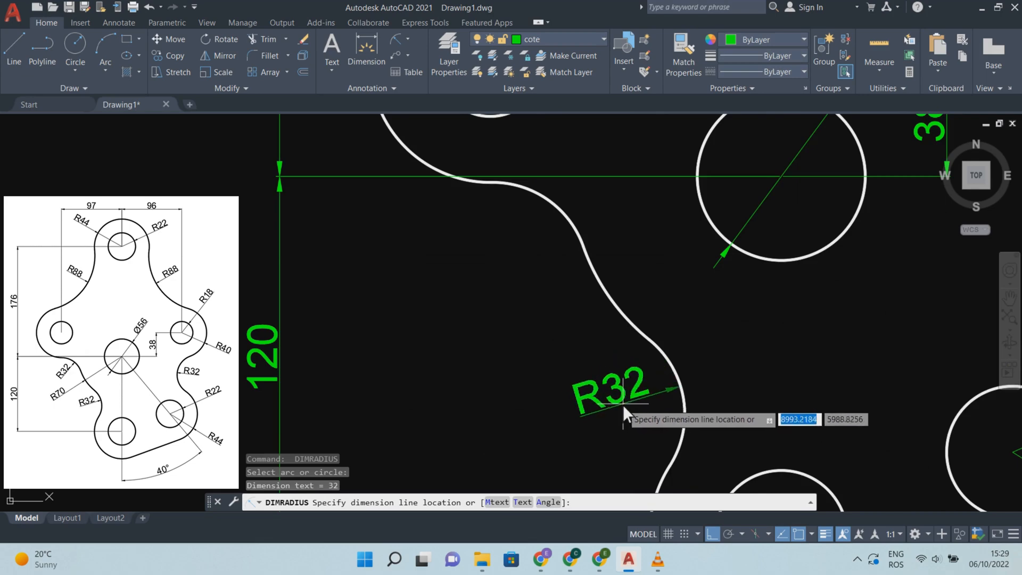
{"action": "left_click", "coordinate": [622, 402]}
{"action": "key", "text": "Escape"}
{"action": "key", "text": "space"}
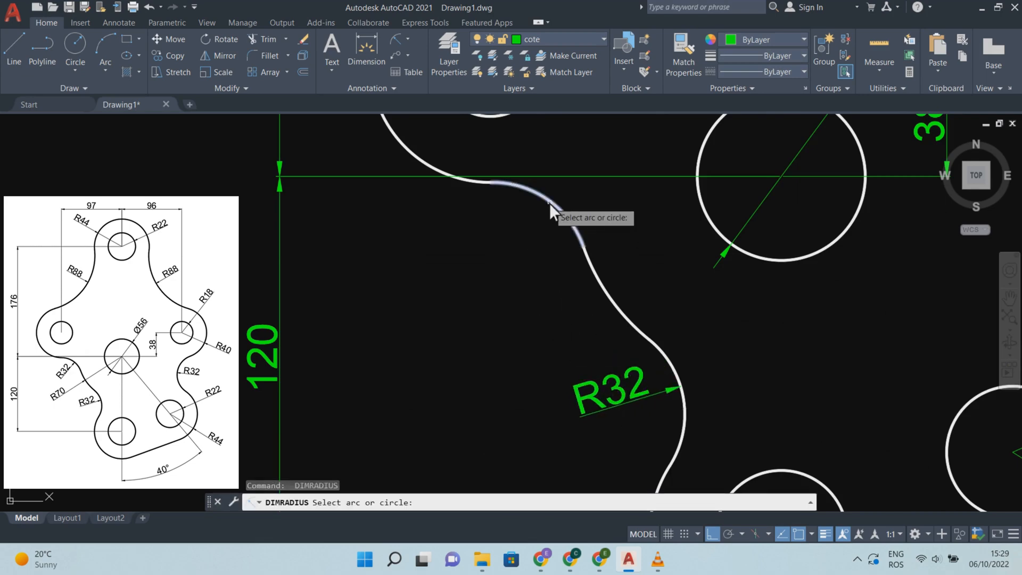
{"action": "left_click", "coordinate": [549, 203]}
{"action": "key", "text": "Escape"}
{"action": "scroll", "coordinate": [685, 356], "scroll_direction": "down", "scroll_amount": 6}
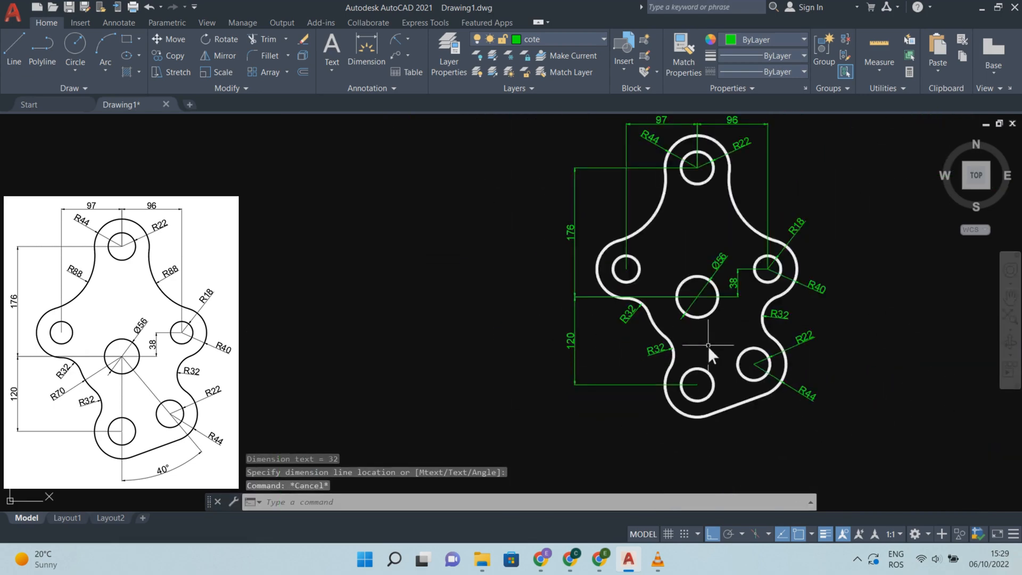
- Add radius dimensions to the two large concave arcs flanking the upper part of the plate, left one first, placed outside the contour
{"action": "middle_click_drag", "start_coordinate": [708, 346], "coordinate": [749, 388]}
{"action": "key", "text": "space"}
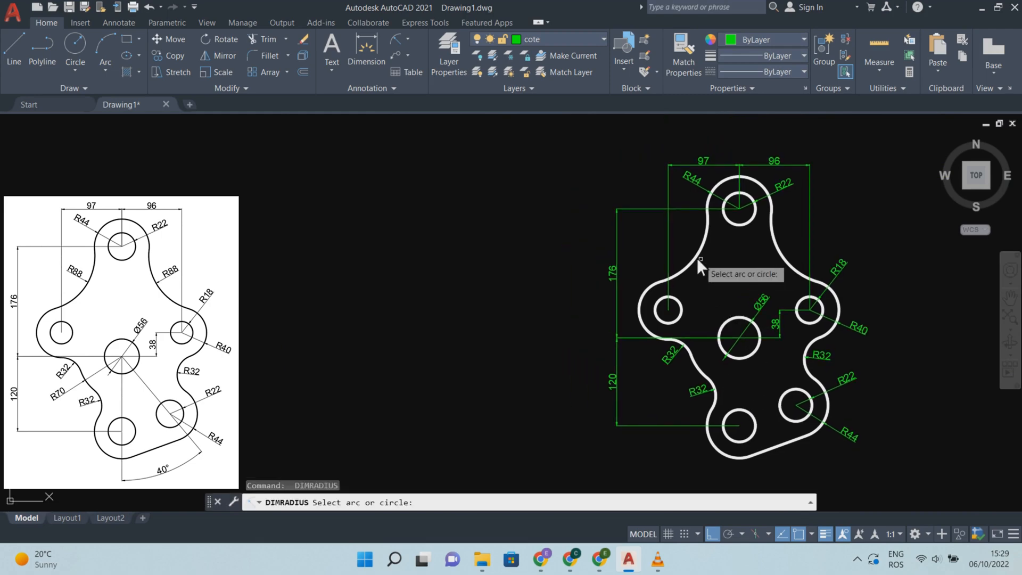
{"action": "left_click", "coordinate": [696, 257]}
{"action": "left_click", "coordinate": [682, 241]}
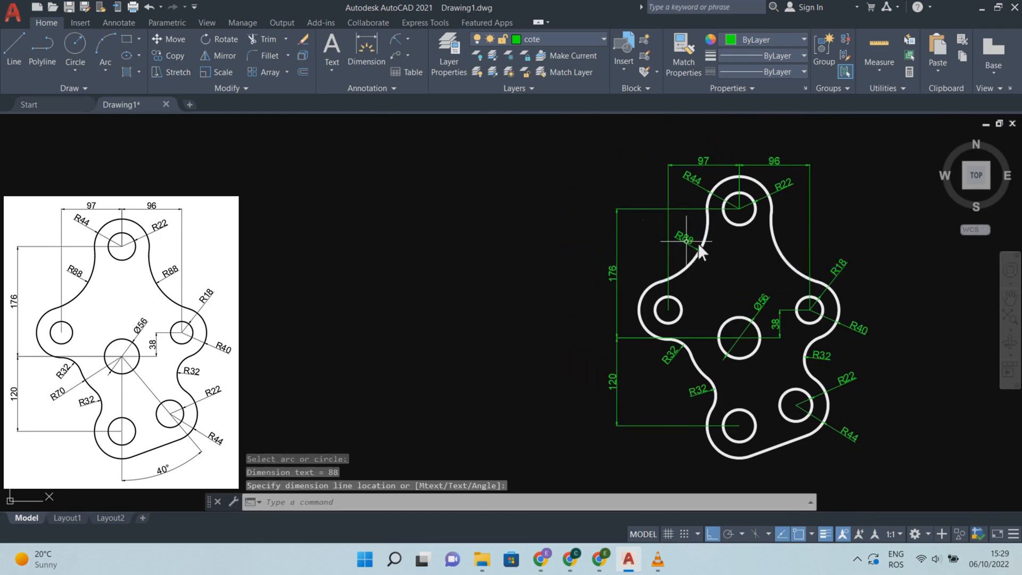
{"action": "key", "text": "space"}
{"action": "left_click", "coordinate": [784, 262]}
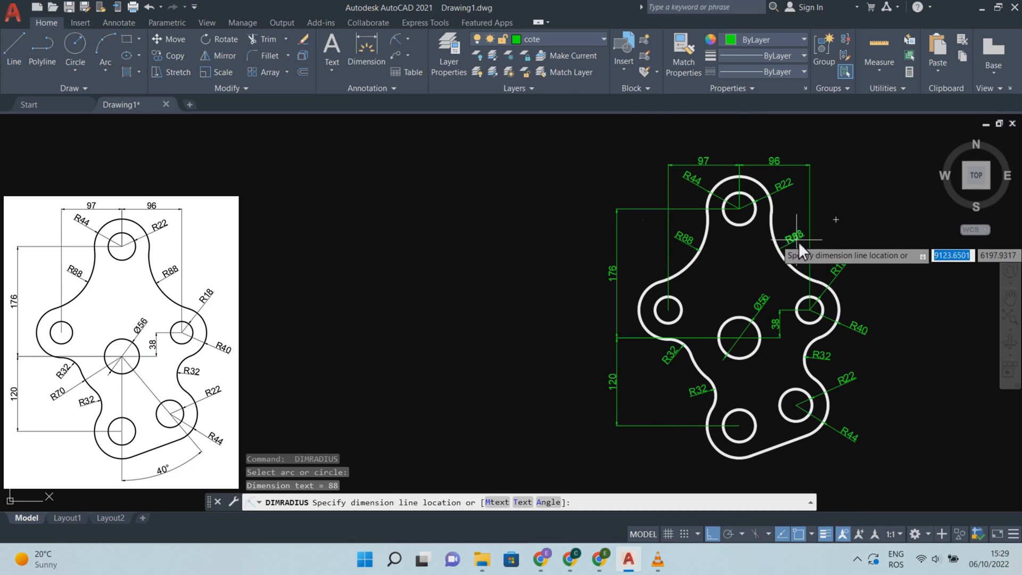
{"action": "left_click", "coordinate": [798, 242]}
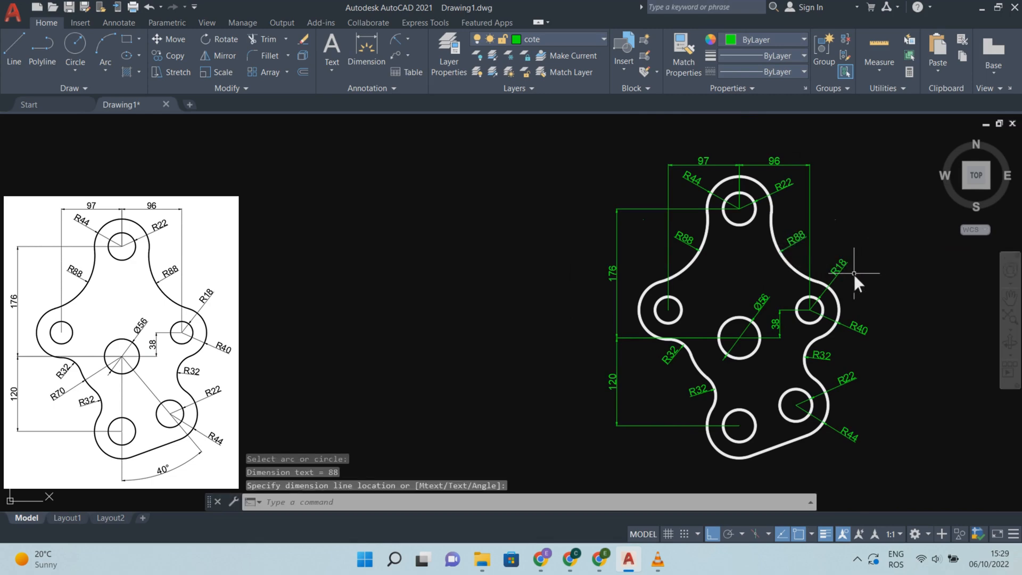
{"action": "middle_click_drag", "start_coordinate": [854, 274], "coordinate": [880, 269]}
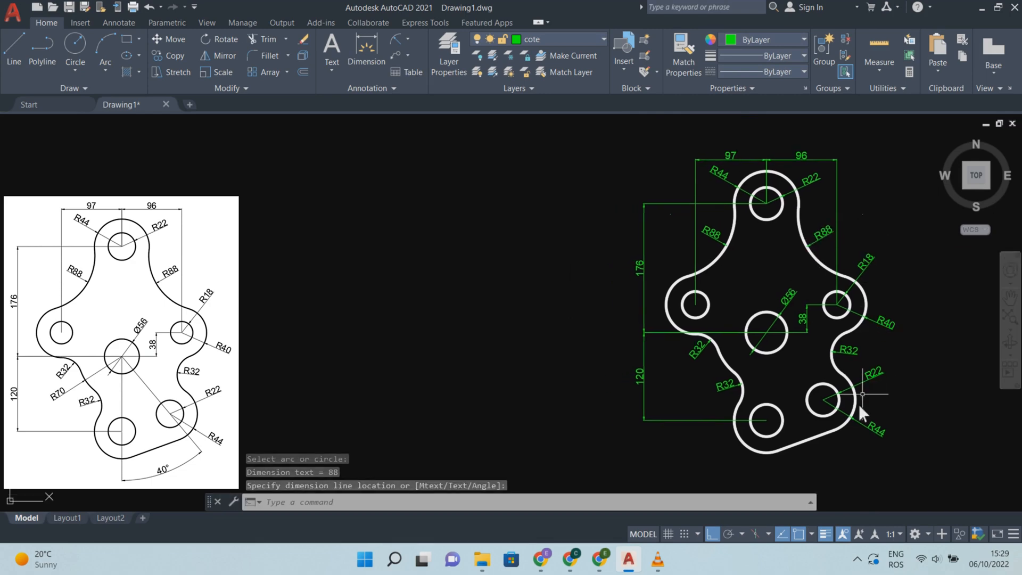
{"action": "middle_click_drag", "start_coordinate": [839, 449], "coordinate": [832, 433]}
{"action": "key", "text": "Escape"}
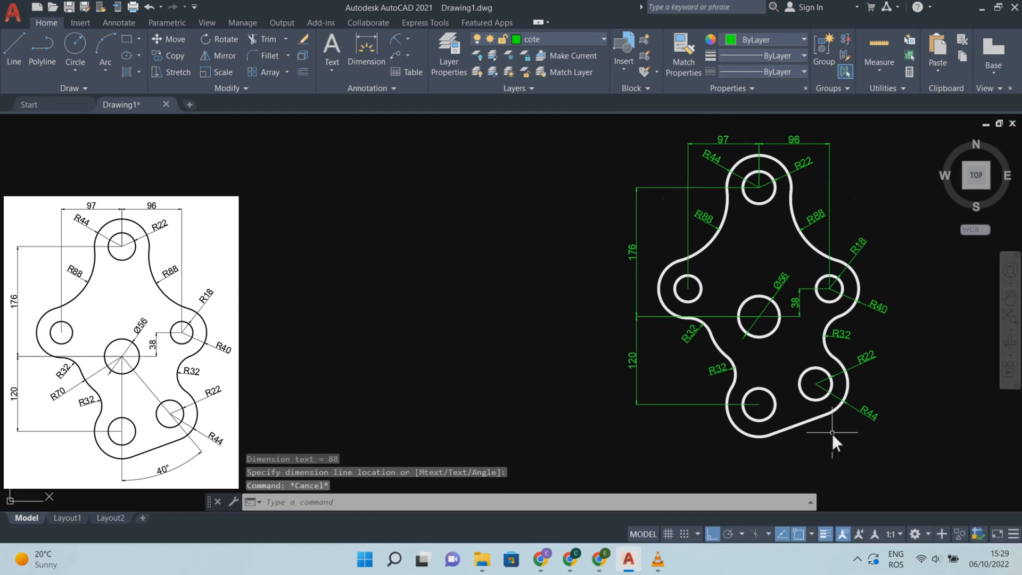
- Draw lines from the central hole's centre to the centres of the bottom hole and the lower-right hole
{"action": "type", "text": "l"}
{"action": "key", "text": "Return"}
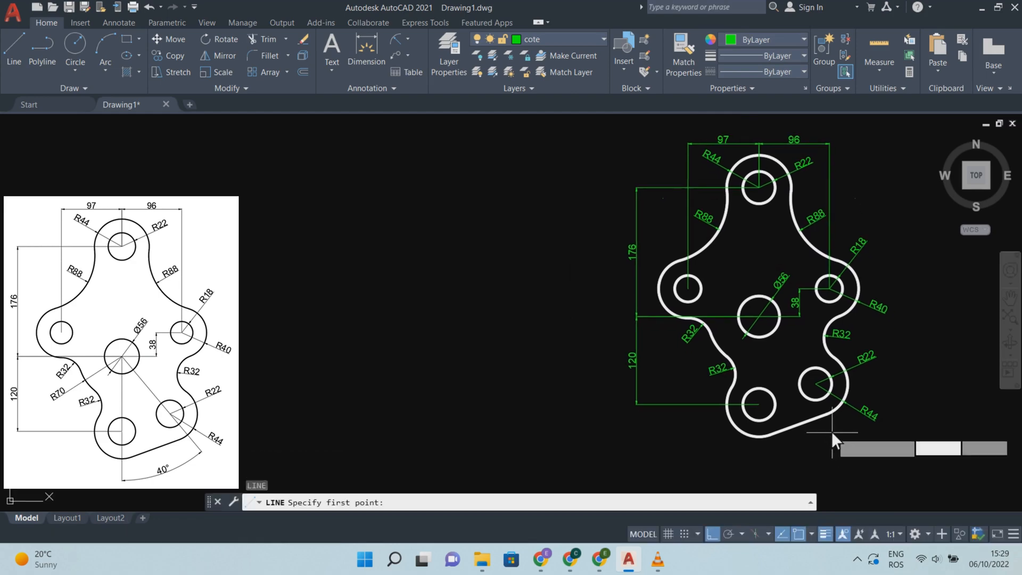
{"action": "left_click", "coordinate": [760, 317]}
{"action": "key", "text": "Escape"}
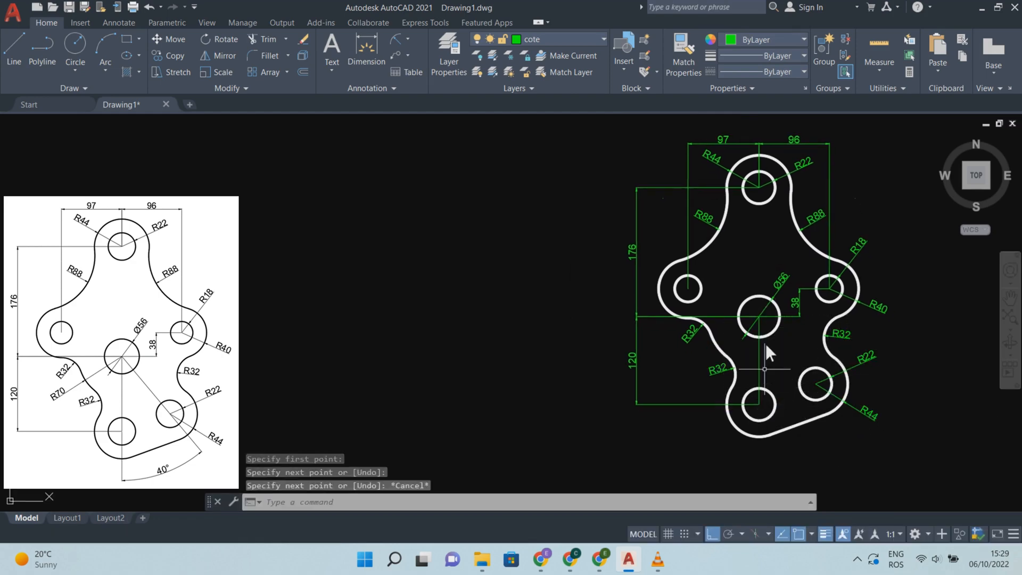
{"action": "key", "text": "Return"}
{"action": "left_click", "coordinate": [759, 317]}
{"action": "left_click", "coordinate": [815, 383]}
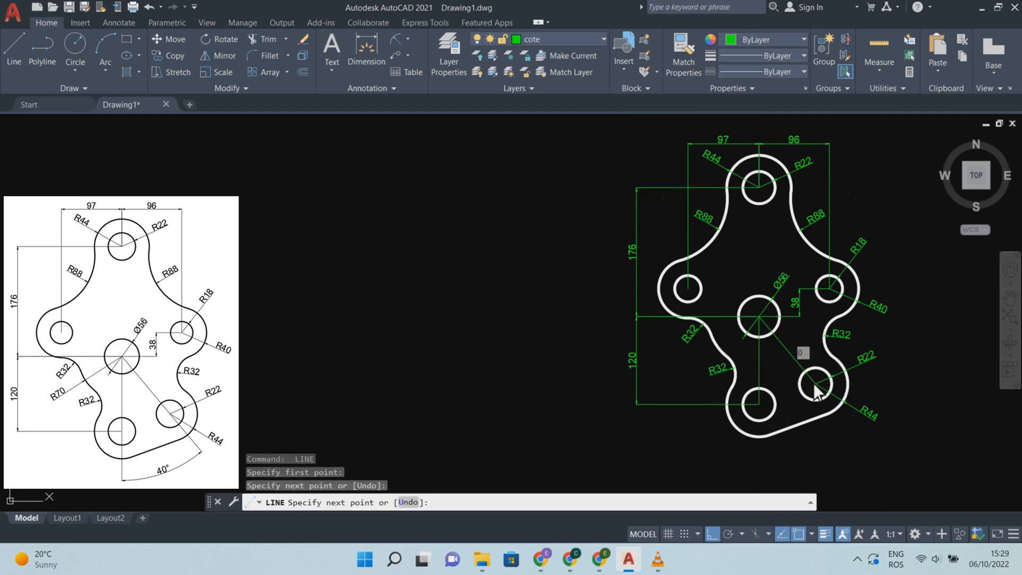
{"action": "key", "text": "Escape"}
- Add an angular dimension between the vertical line and the slanted line, with its arc placed below the plate
{"action": "left_click", "coordinate": [408, 40]}
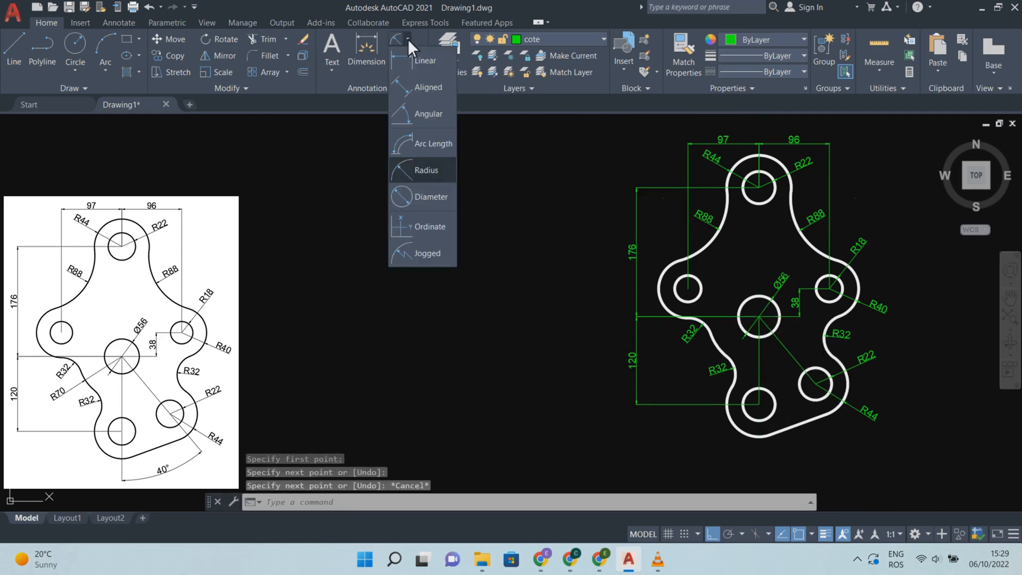
{"action": "left_click", "coordinate": [434, 113]}
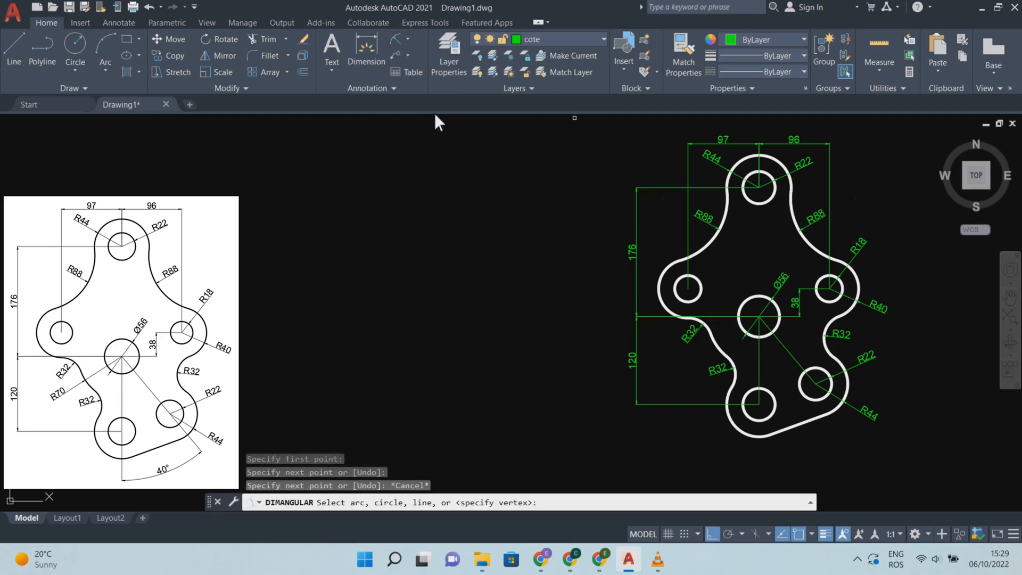
{"action": "left_click", "coordinate": [759, 365]}
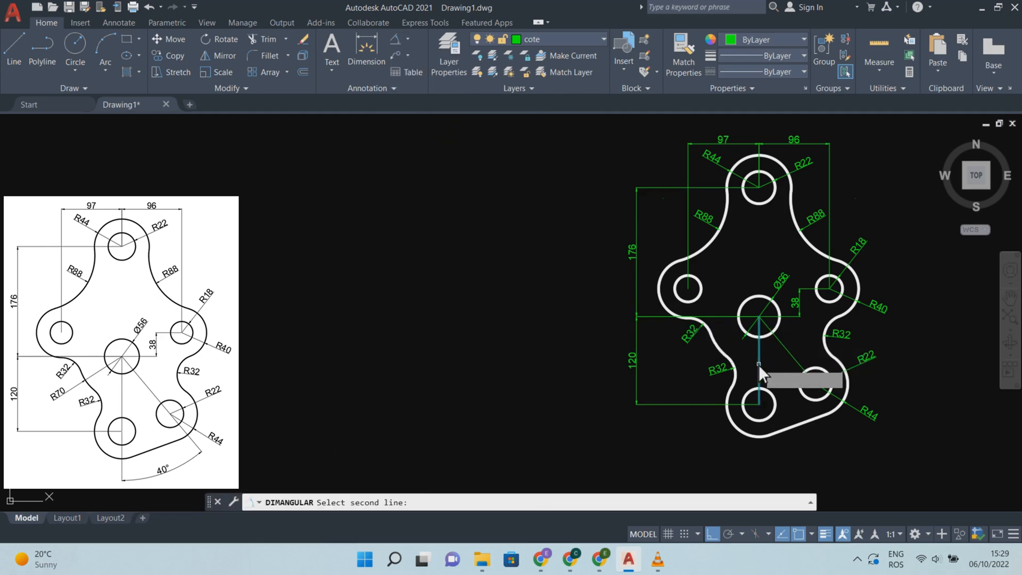
{"action": "left_click", "coordinate": [785, 350]}
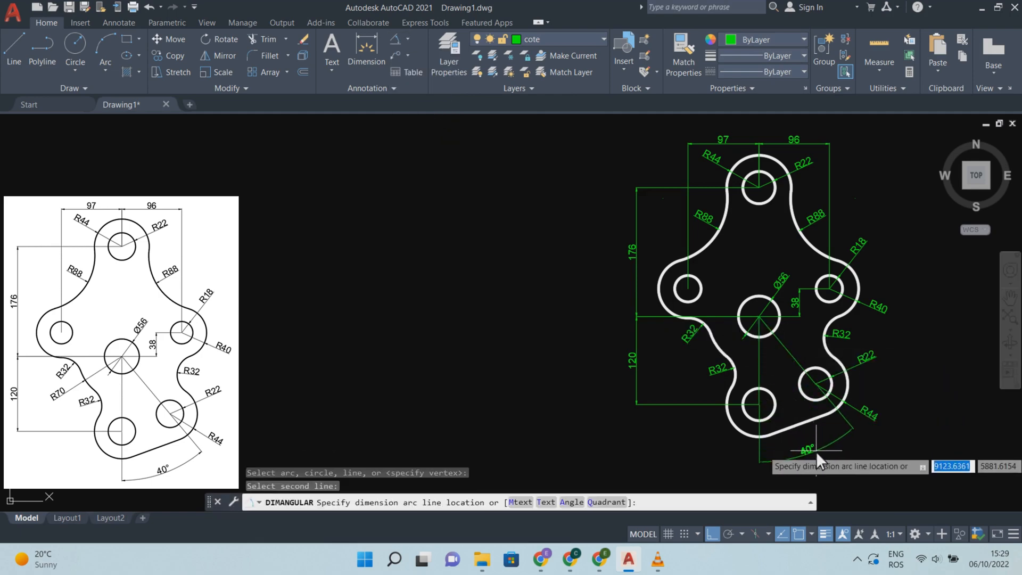
{"action": "left_click", "coordinate": [816, 451]}
{"action": "key", "text": "Escape"}
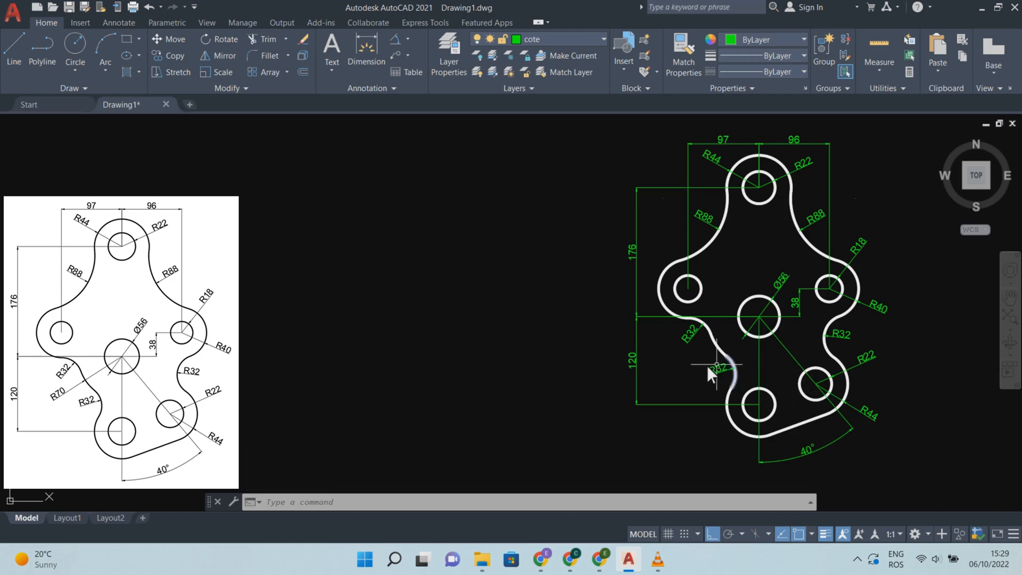
- Add a radius dimension to the arc between the two small arcs on the lower left contour, placed outside the plate
{"action": "left_click", "coordinate": [410, 43]}
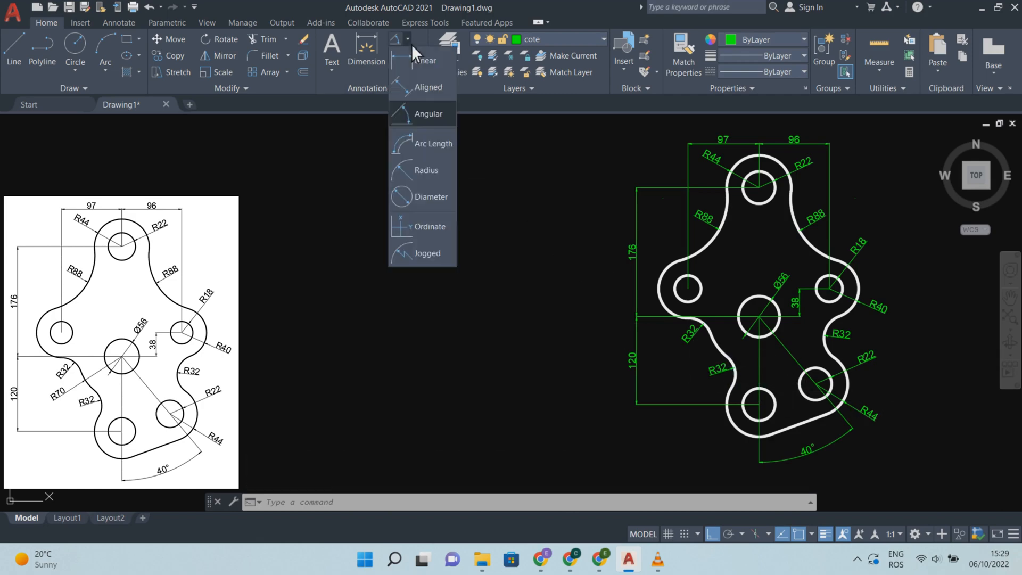
{"action": "left_click", "coordinate": [455, 169]}
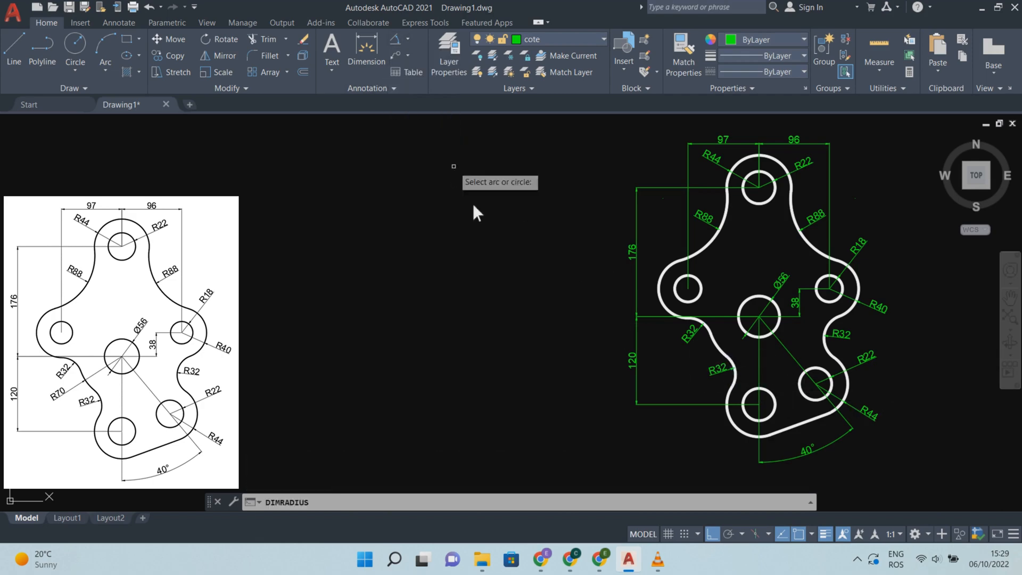
{"action": "left_click", "coordinate": [720, 348]}
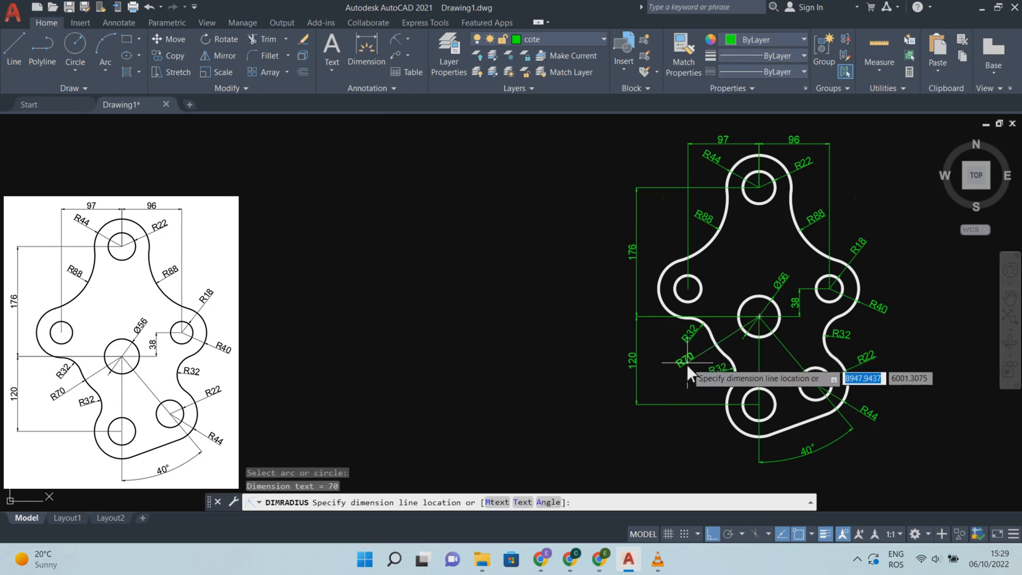
{"action": "left_click", "coordinate": [685, 364]}
{"action": "key", "text": "Escape"}
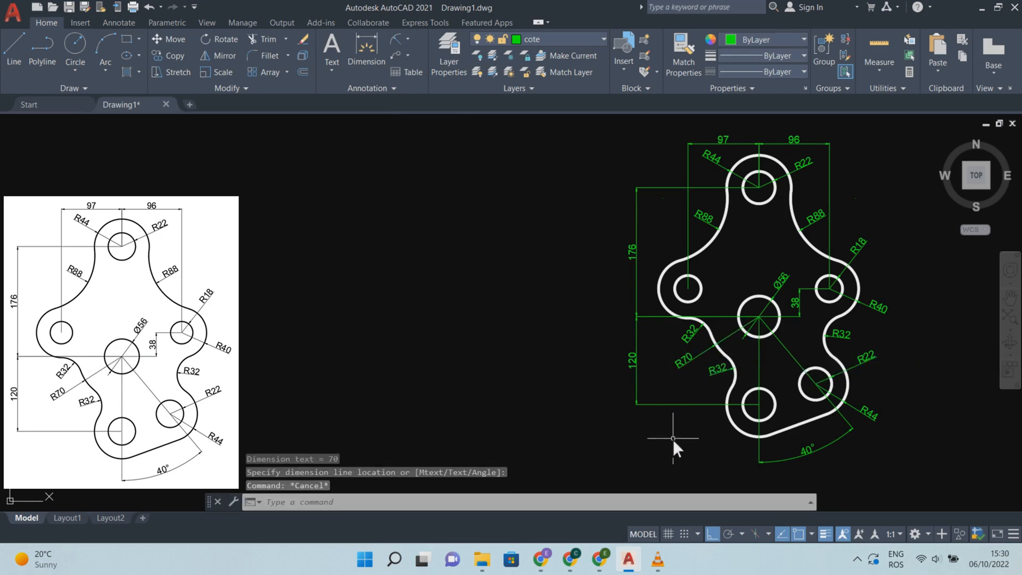